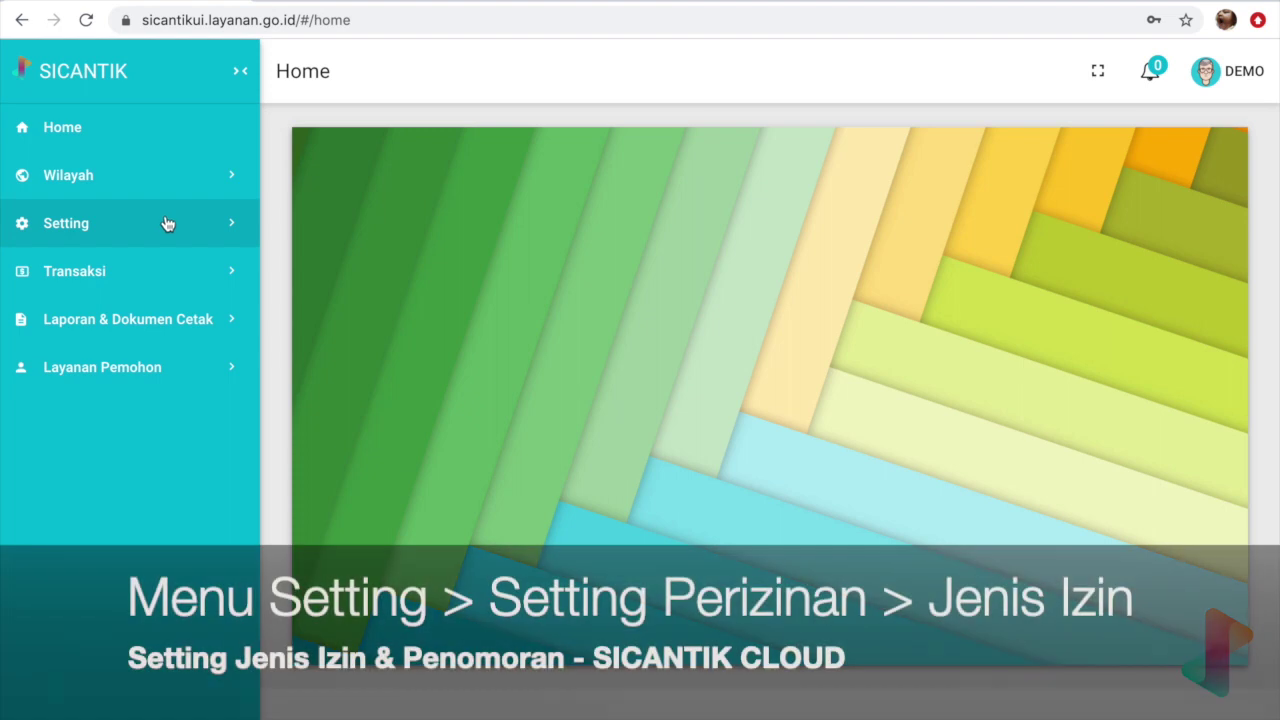
- Start adding a new permit type in the Jenis Izin section of the permit settings
click(166, 224)
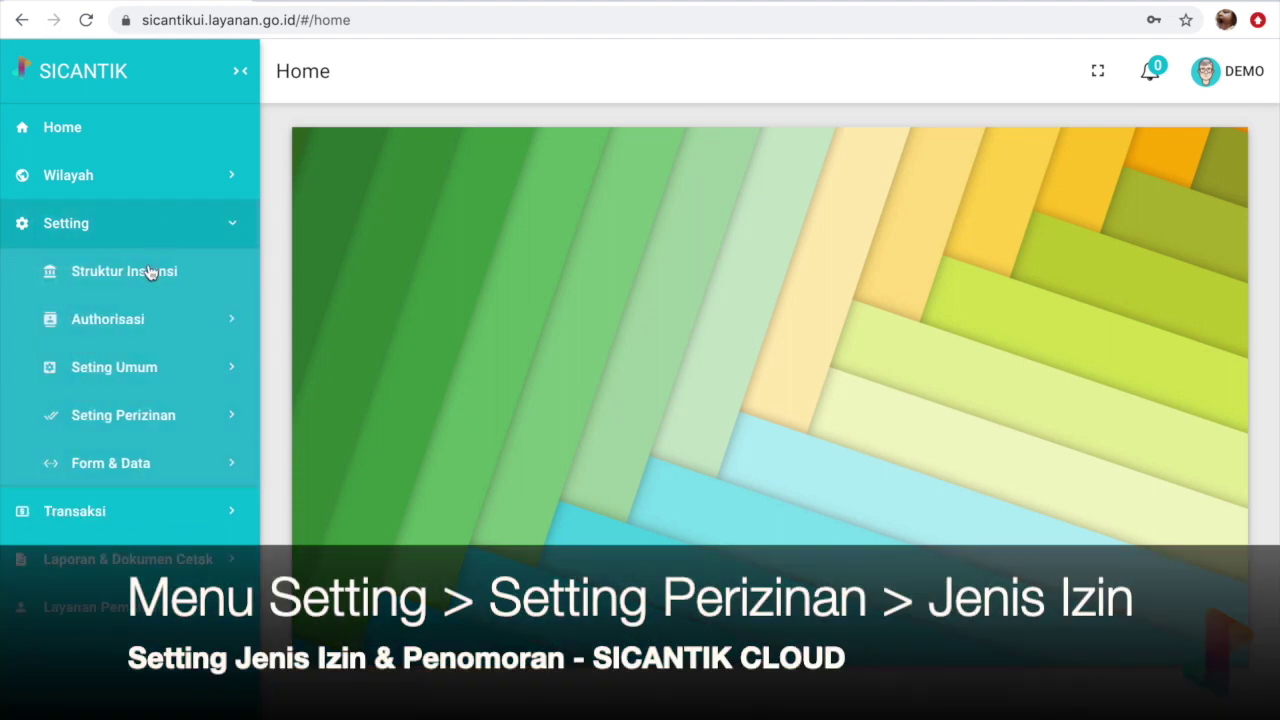
click(120, 418)
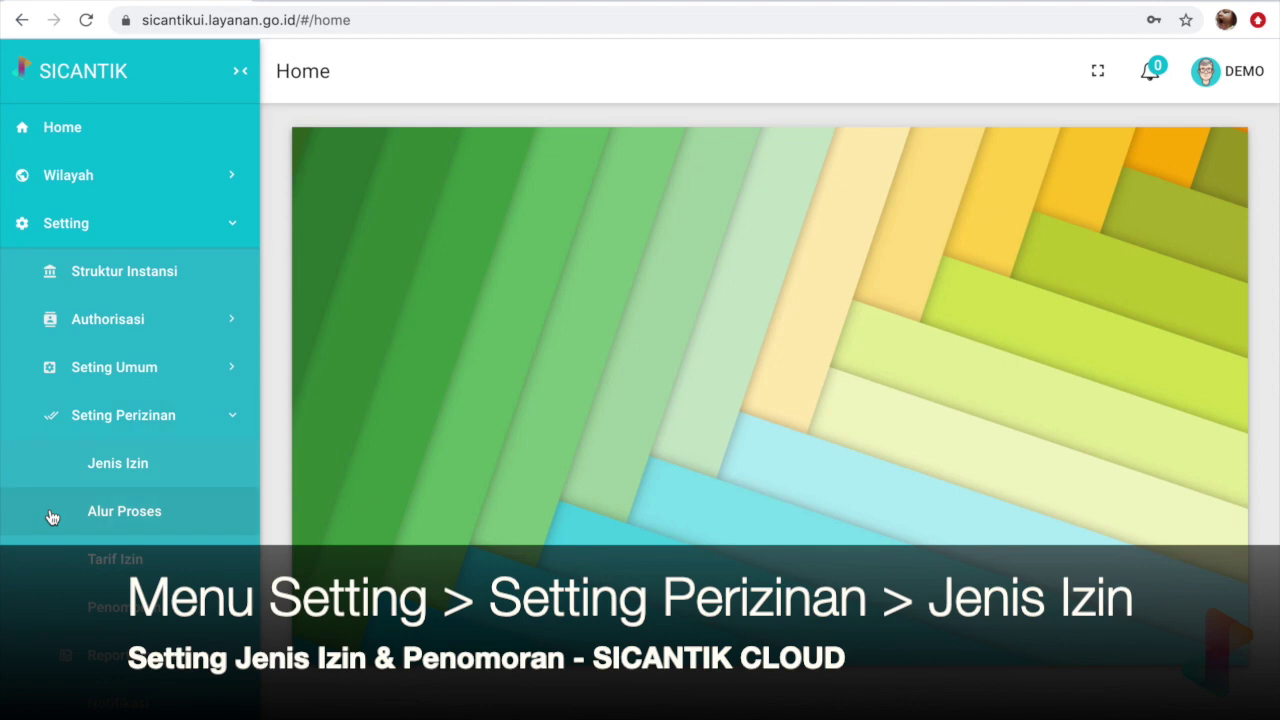
click(111, 475)
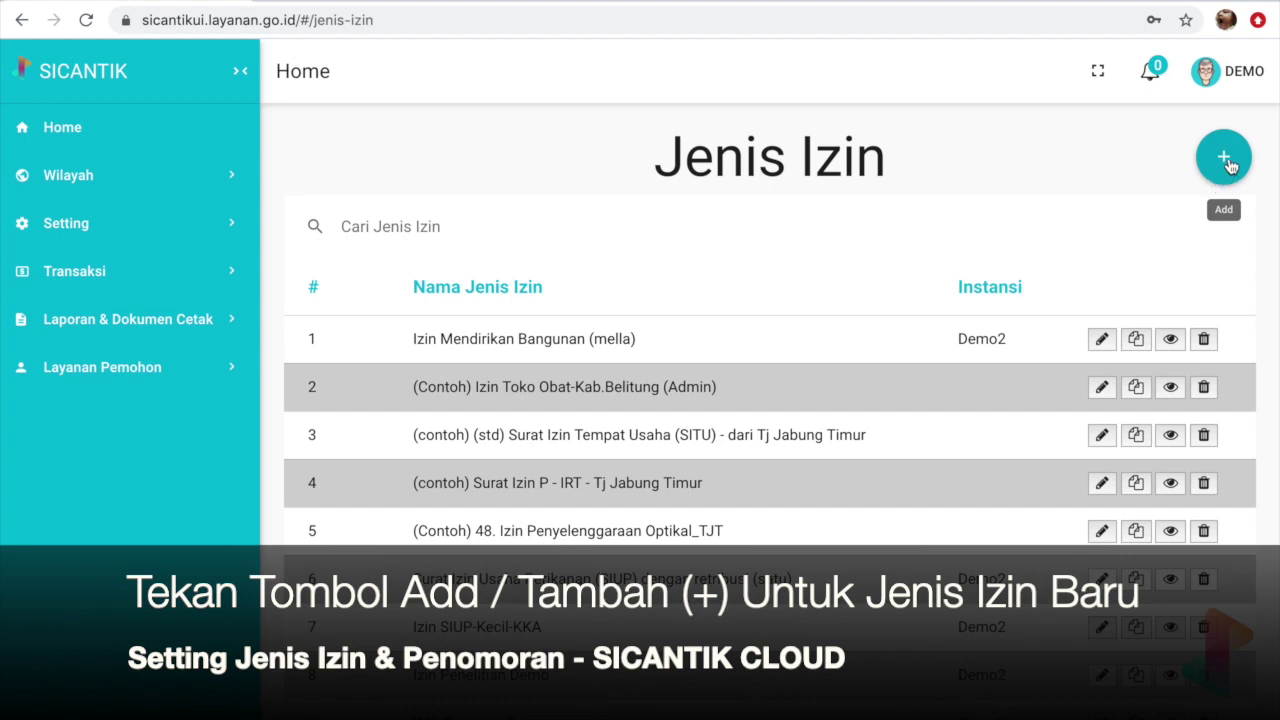
click(1228, 160)
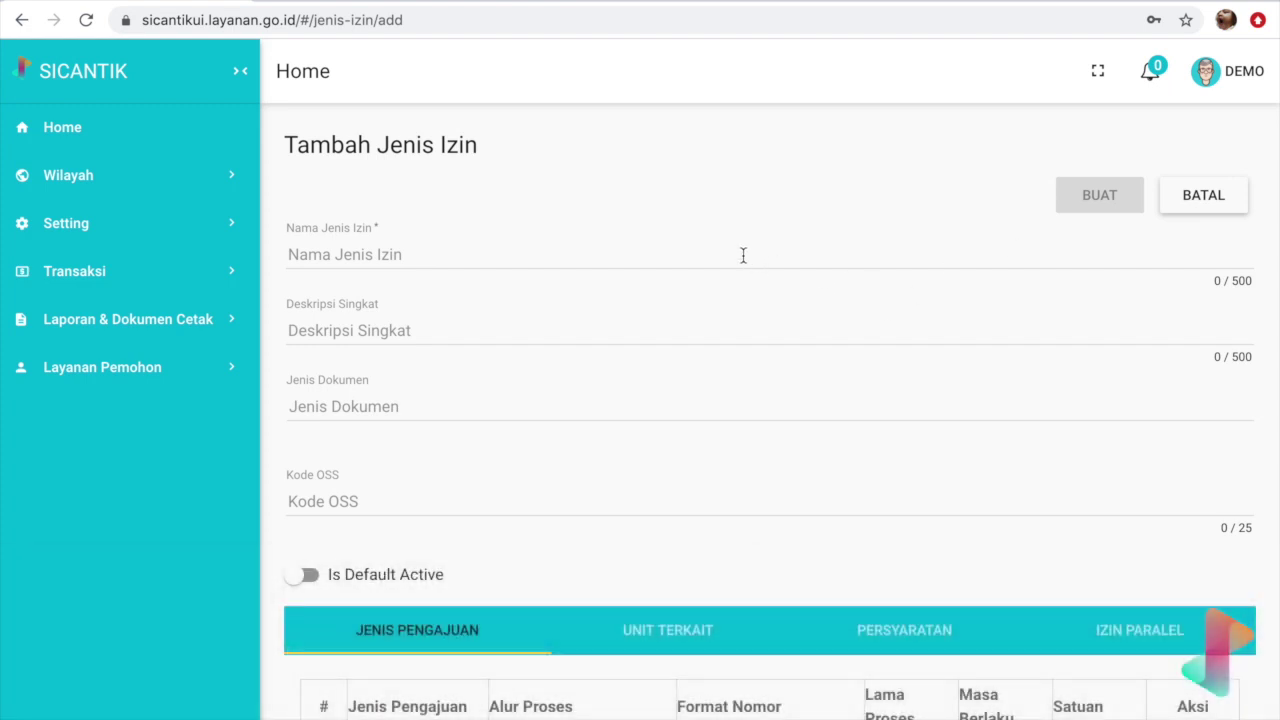
- Enter "Izin Reklame" as both the Nama Jenis Izin and the Deskripsi Singkat of the new permit type
click(675, 253)
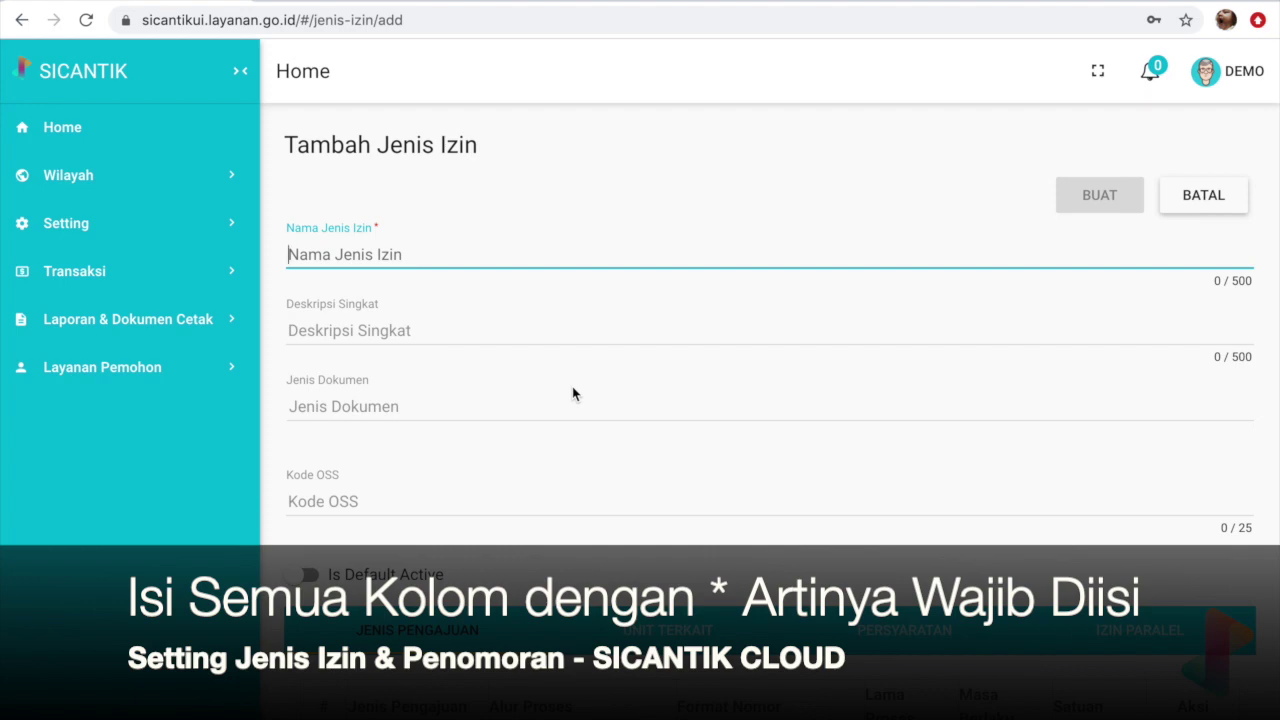
text(Izin Rek)
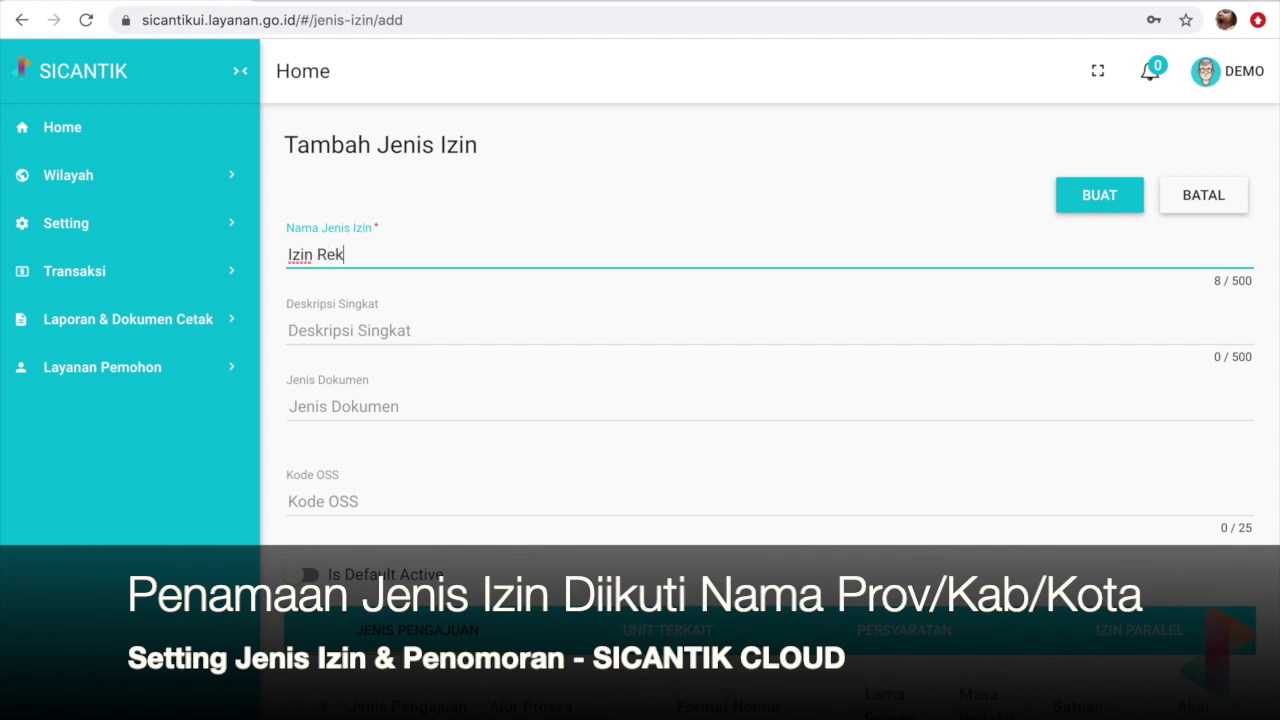
text(lame)
click(463, 325)
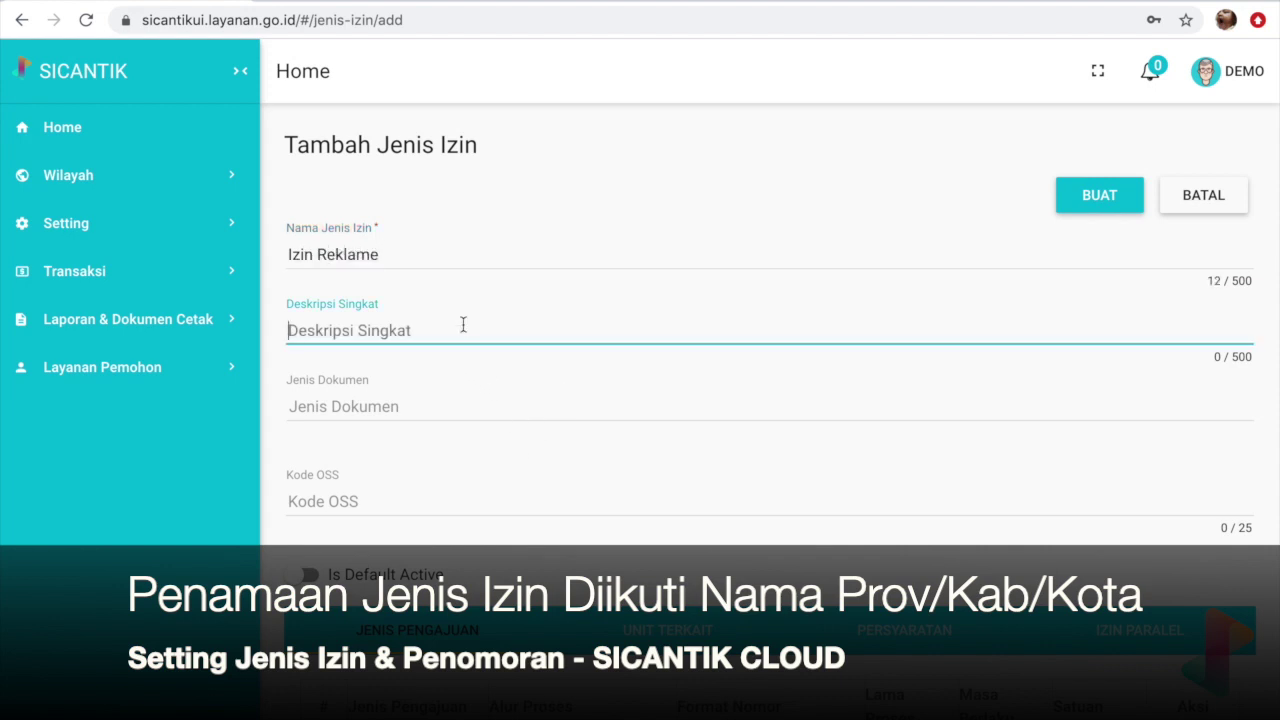
text(Iz)
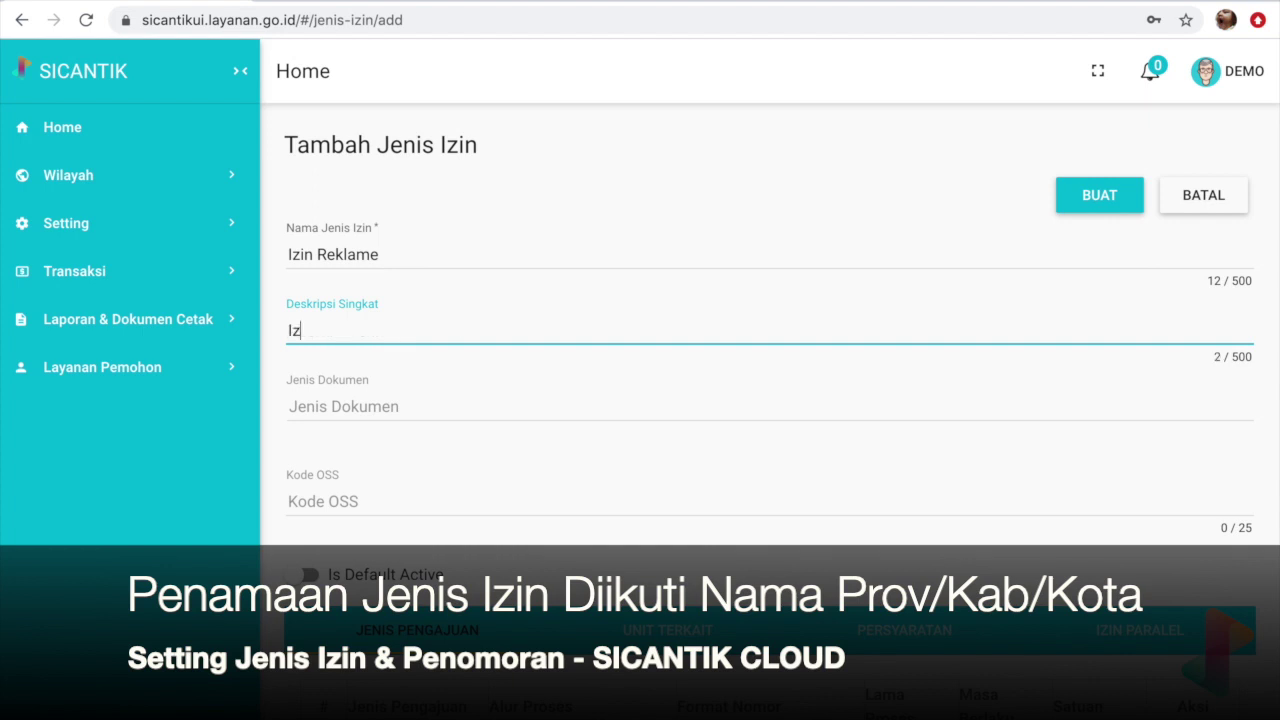
text(in Reklame)
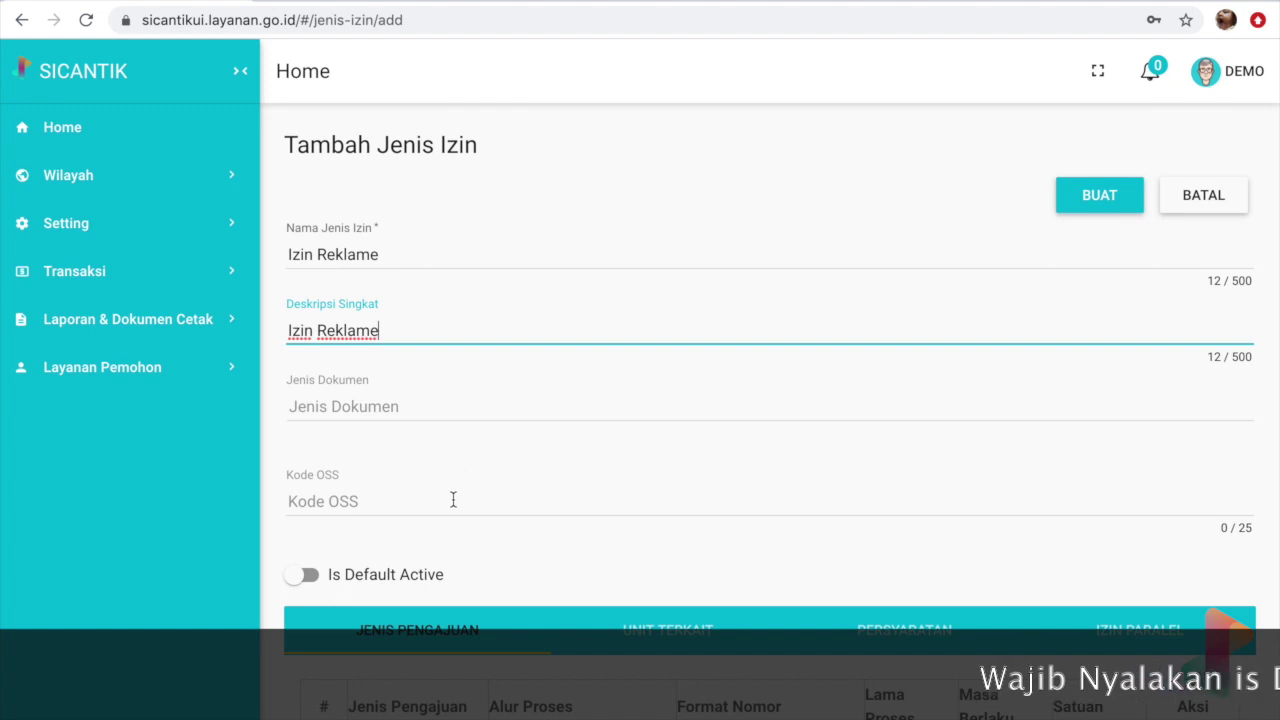
- Add a row to the Jenis Pengajuan table and set its submission type to Baru
scroll(453, 499, down, 1)
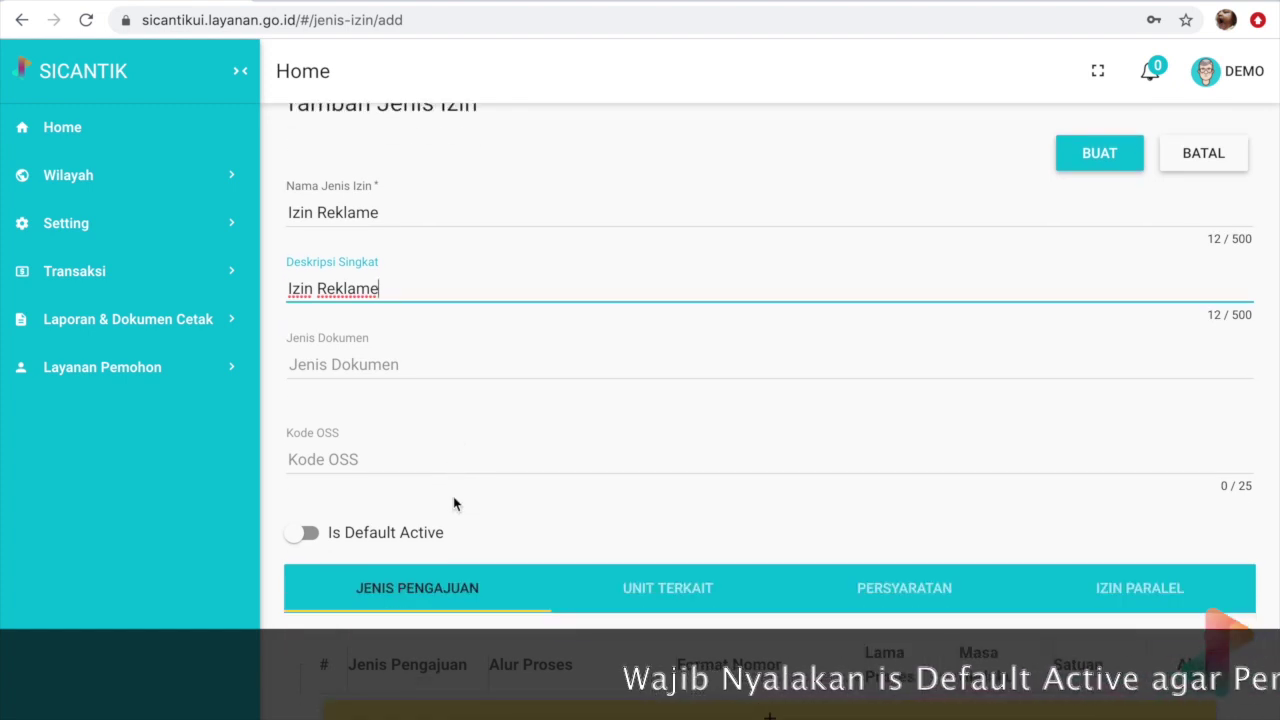
scroll(453, 496, down, 3)
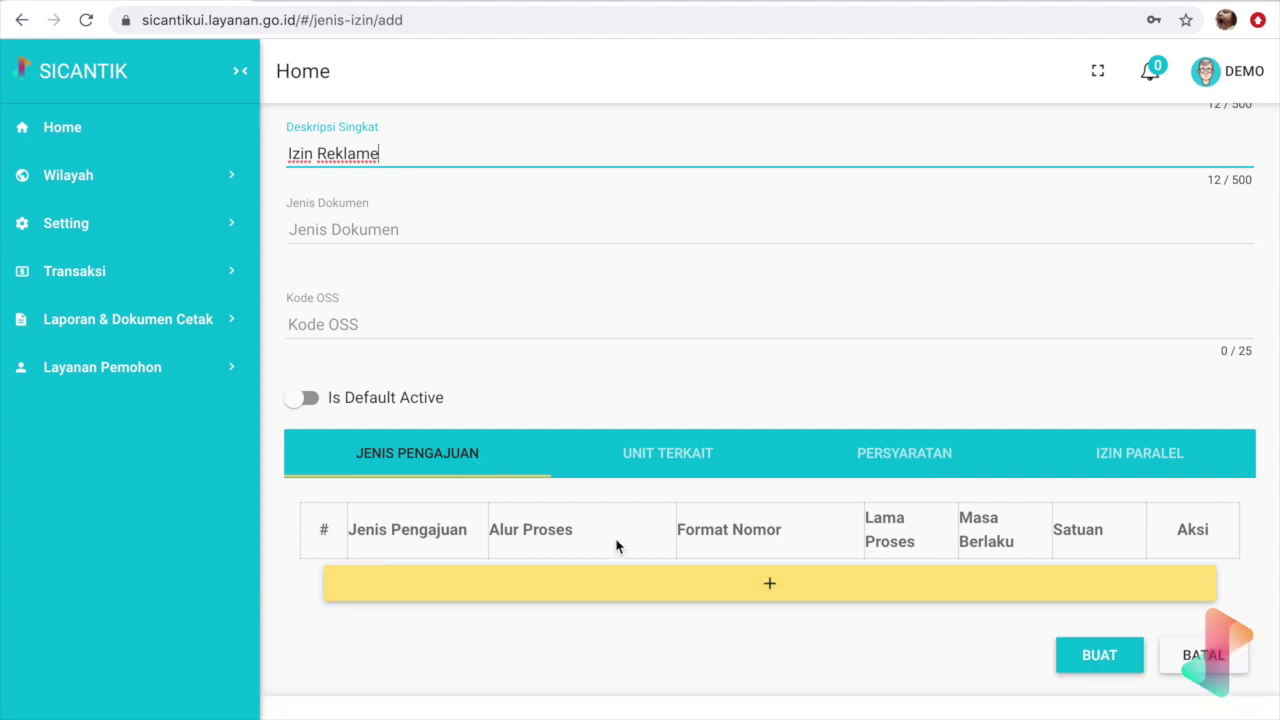
click(774, 590)
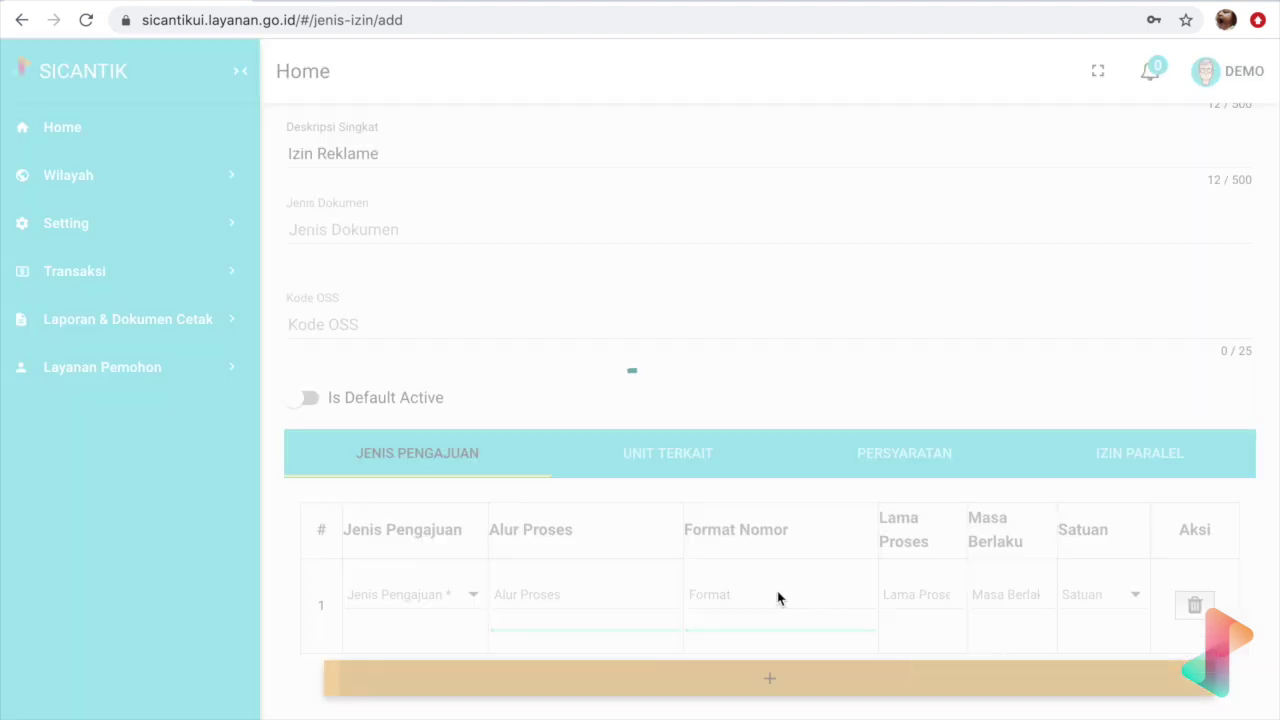
scroll(519, 582, down, 2)
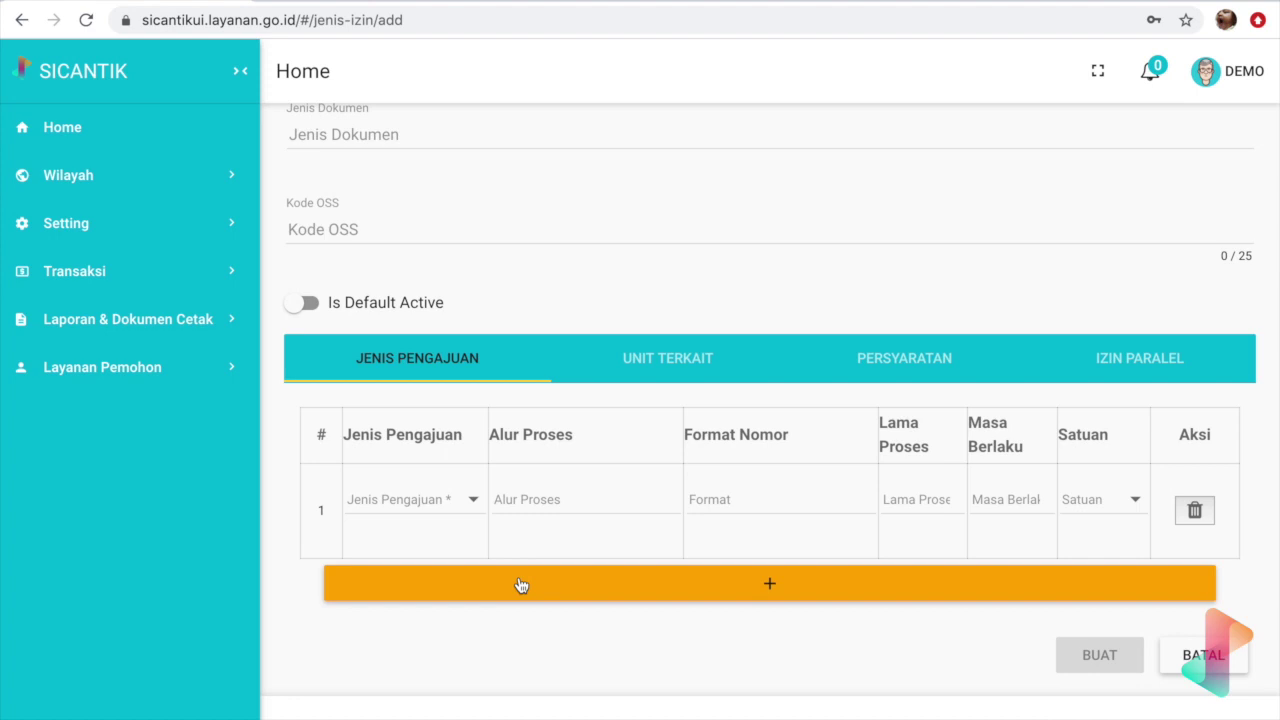
click(474, 503)
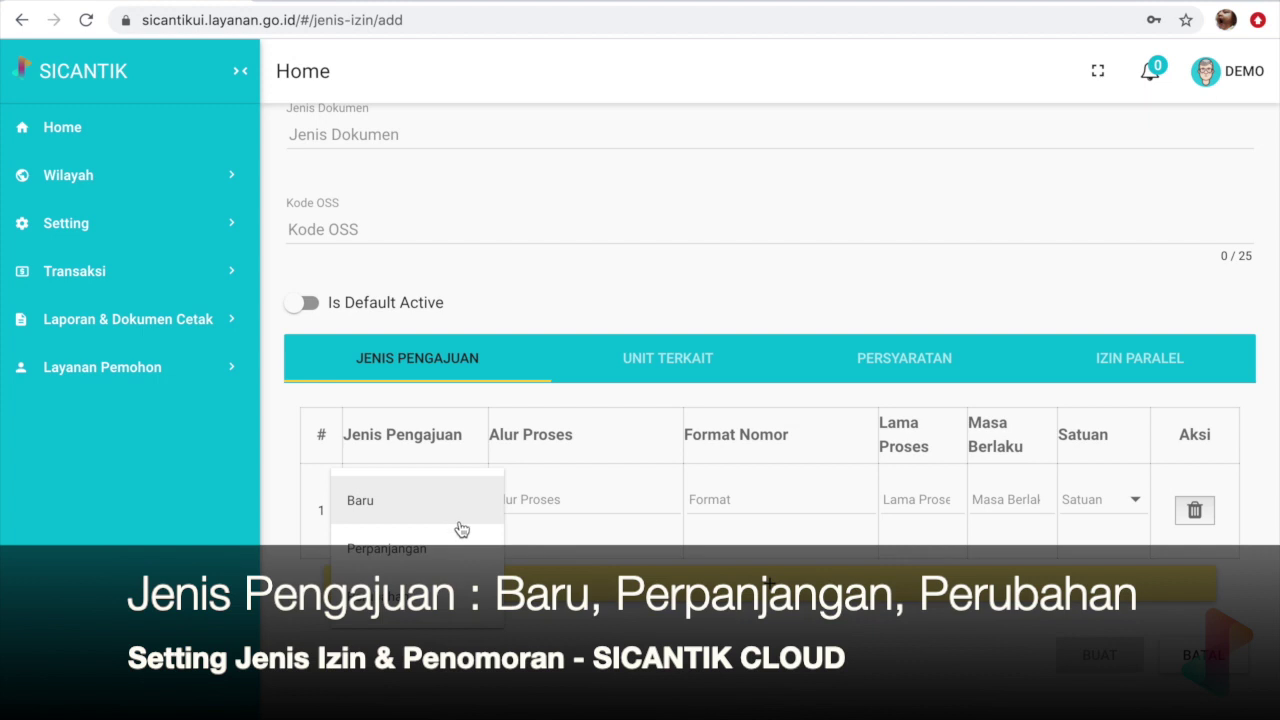
key(Escape)
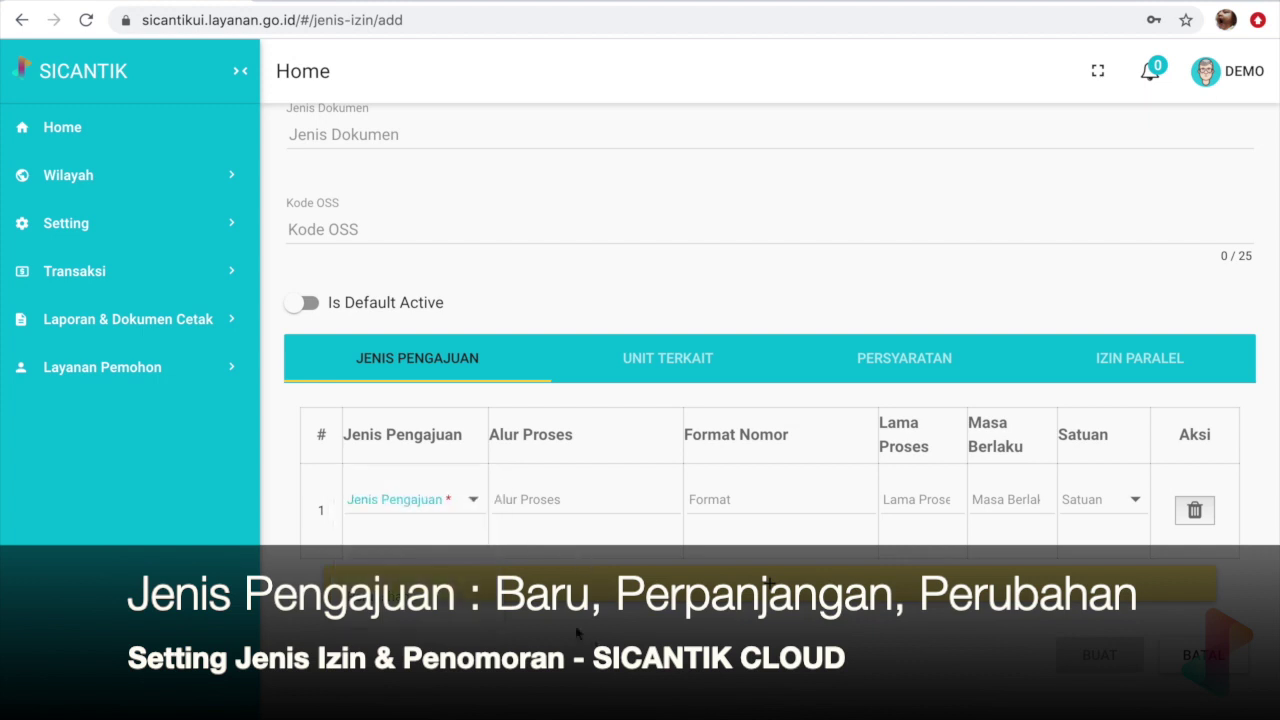
click(457, 511)
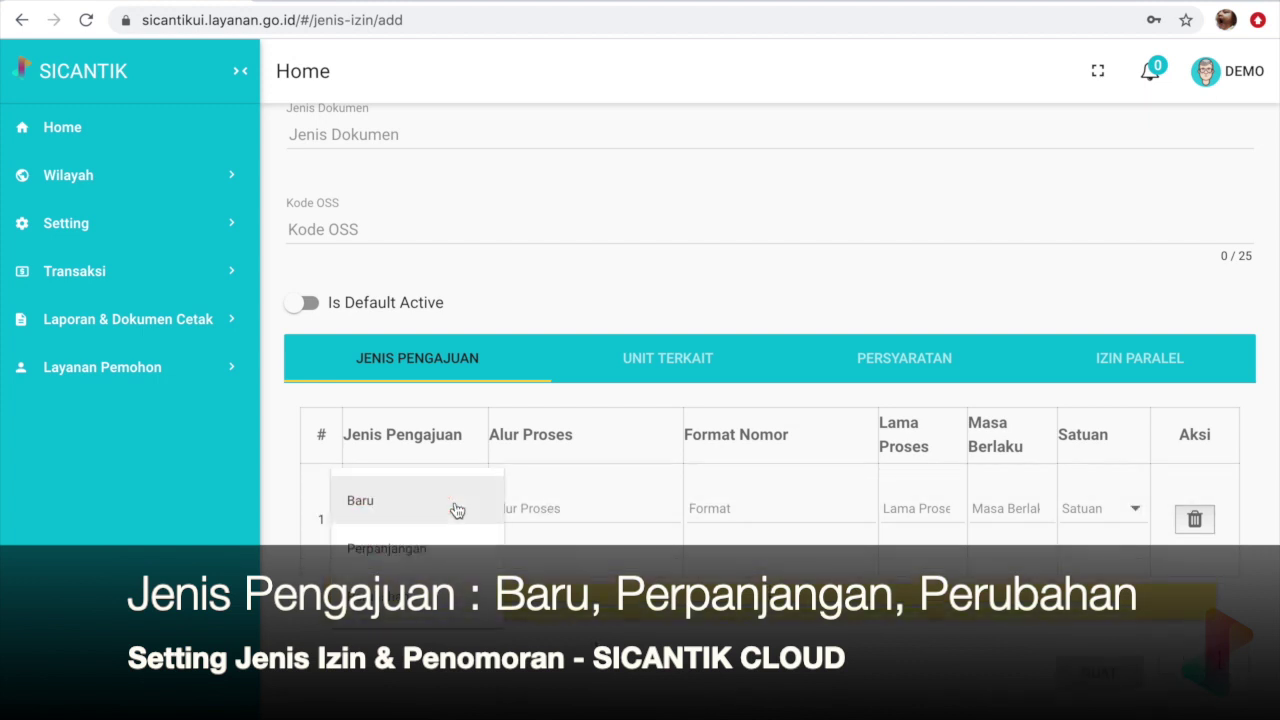
click(457, 510)
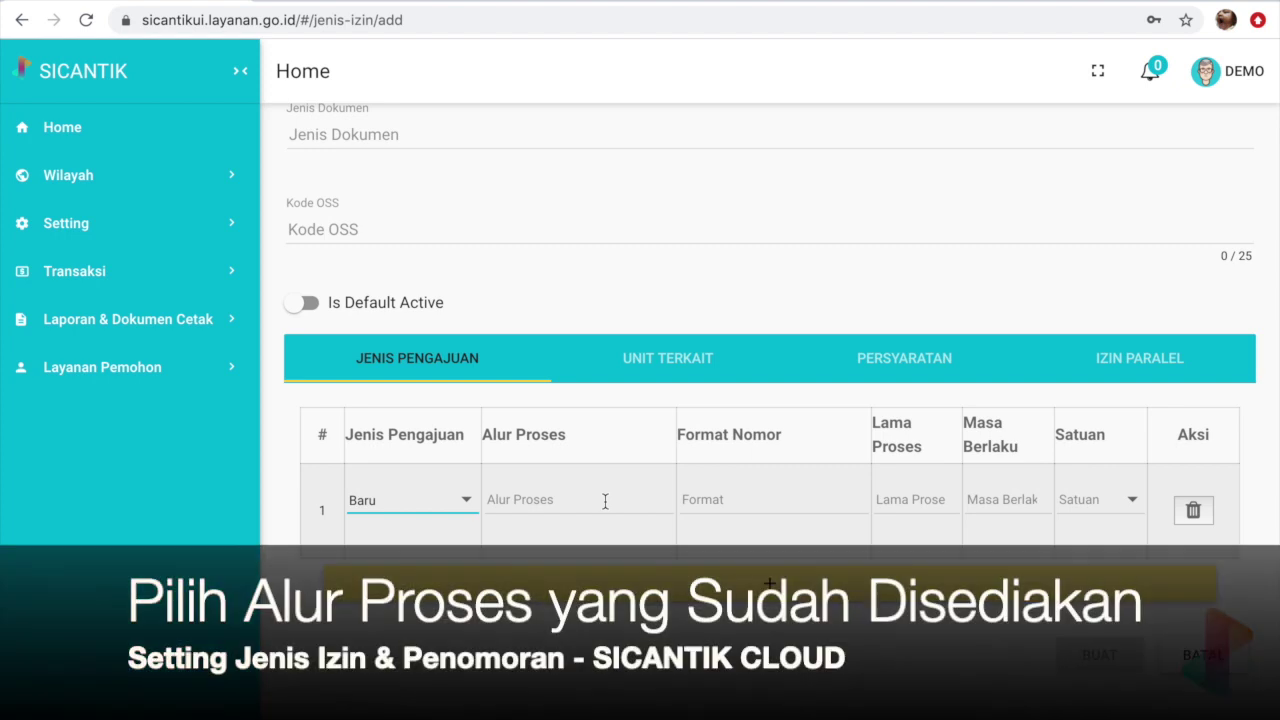
- Set the Alur Proses of the Baru row to "Alur Tanpa Retribusi (std)"
click(606, 508)
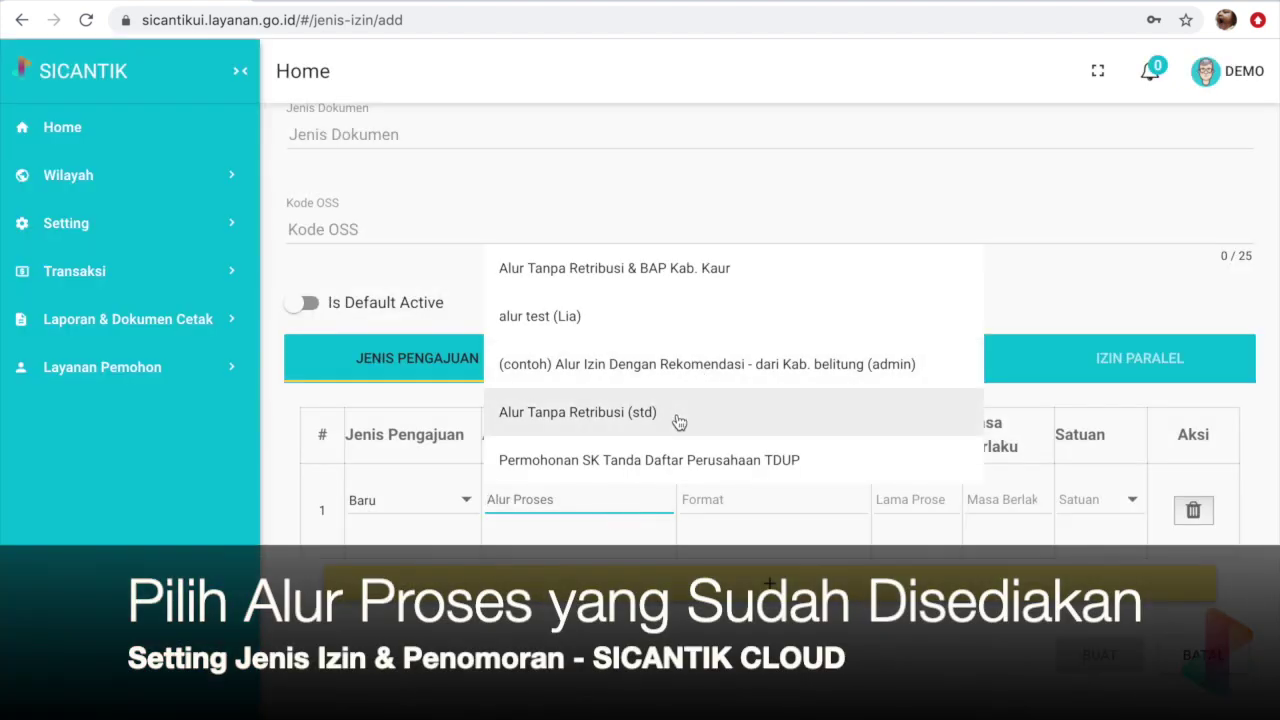
scroll(677, 423, down, 1)
scroll(677, 423, down, 1)
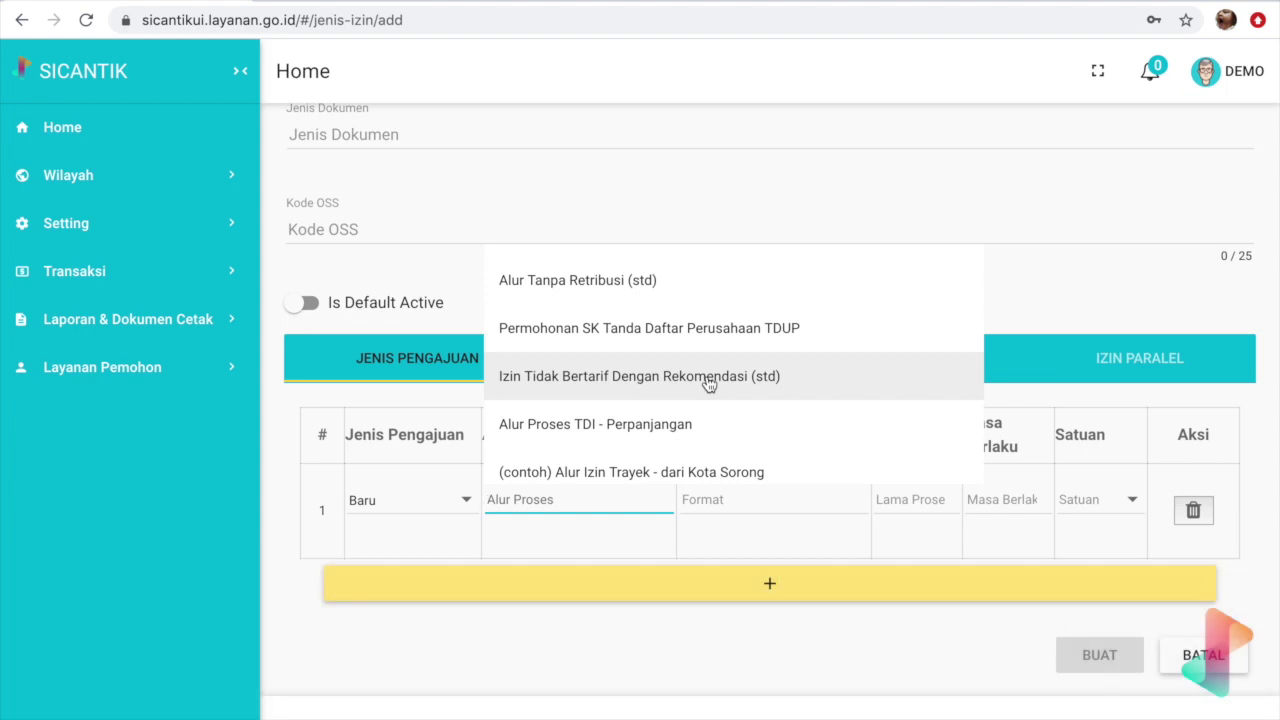
scroll(709, 384, down, 2)
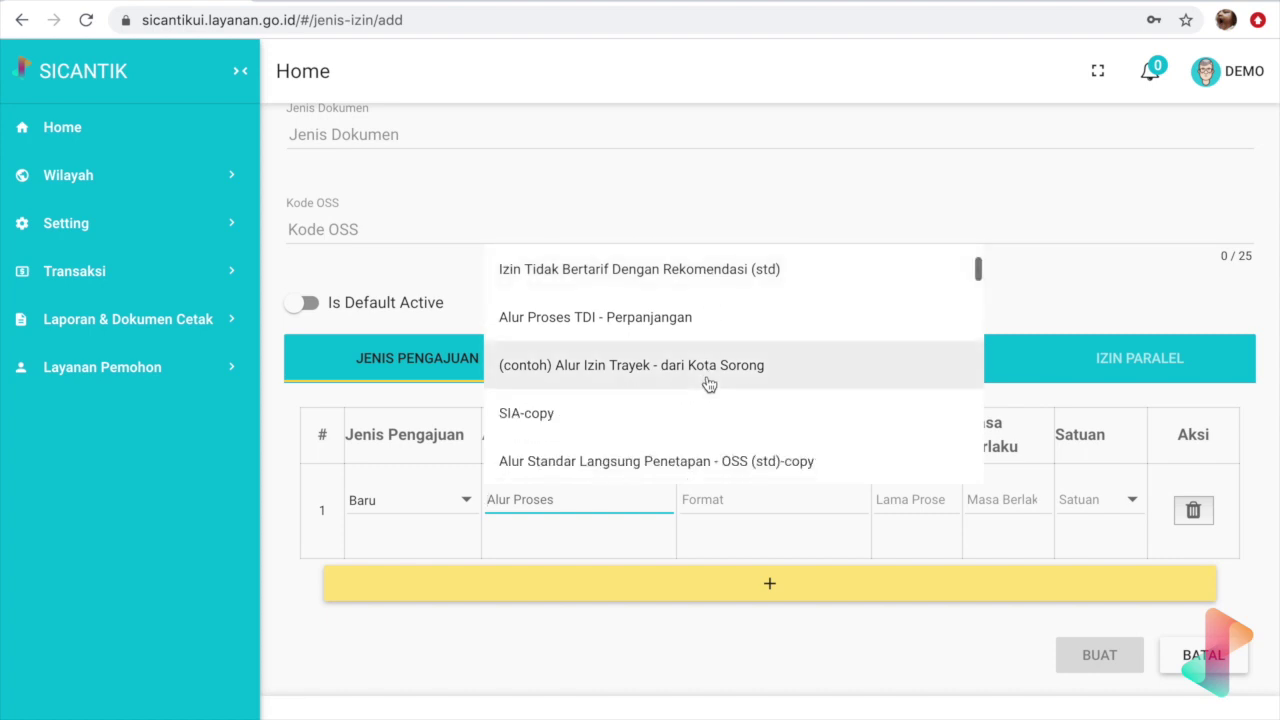
scroll(709, 384, up, 1)
scroll(709, 384, down, 1)
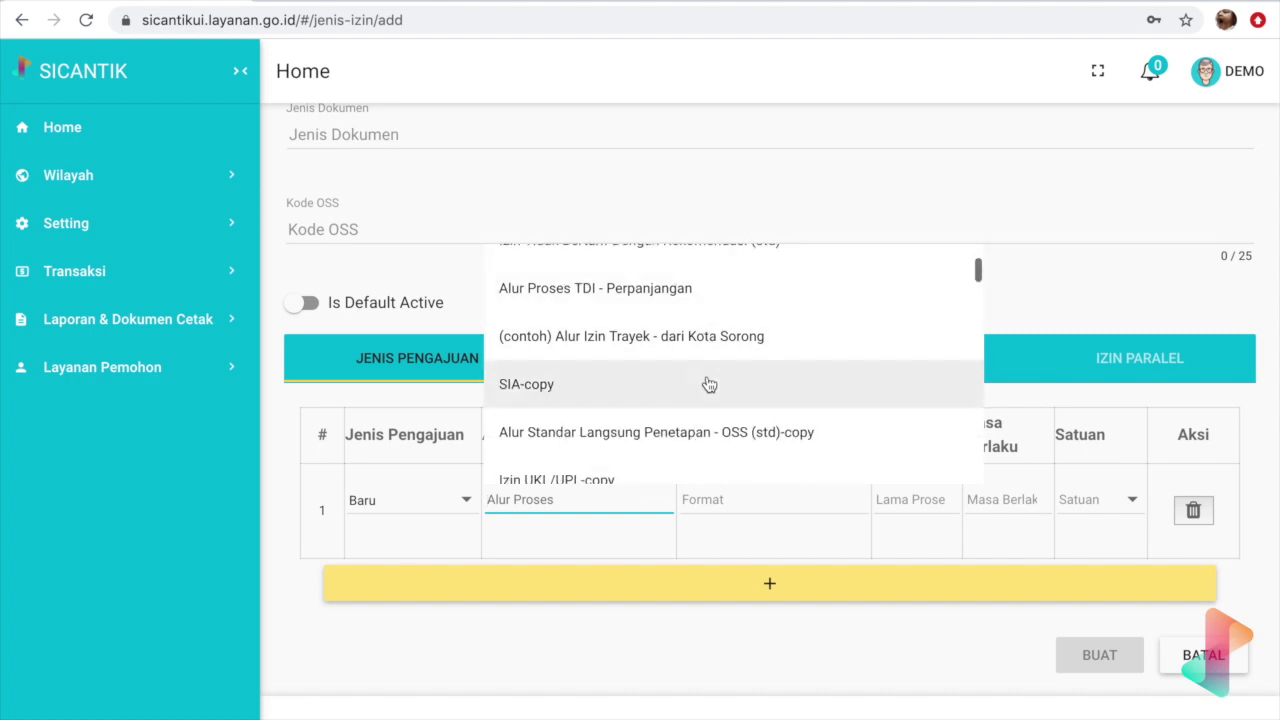
scroll(740, 356, up, 3)
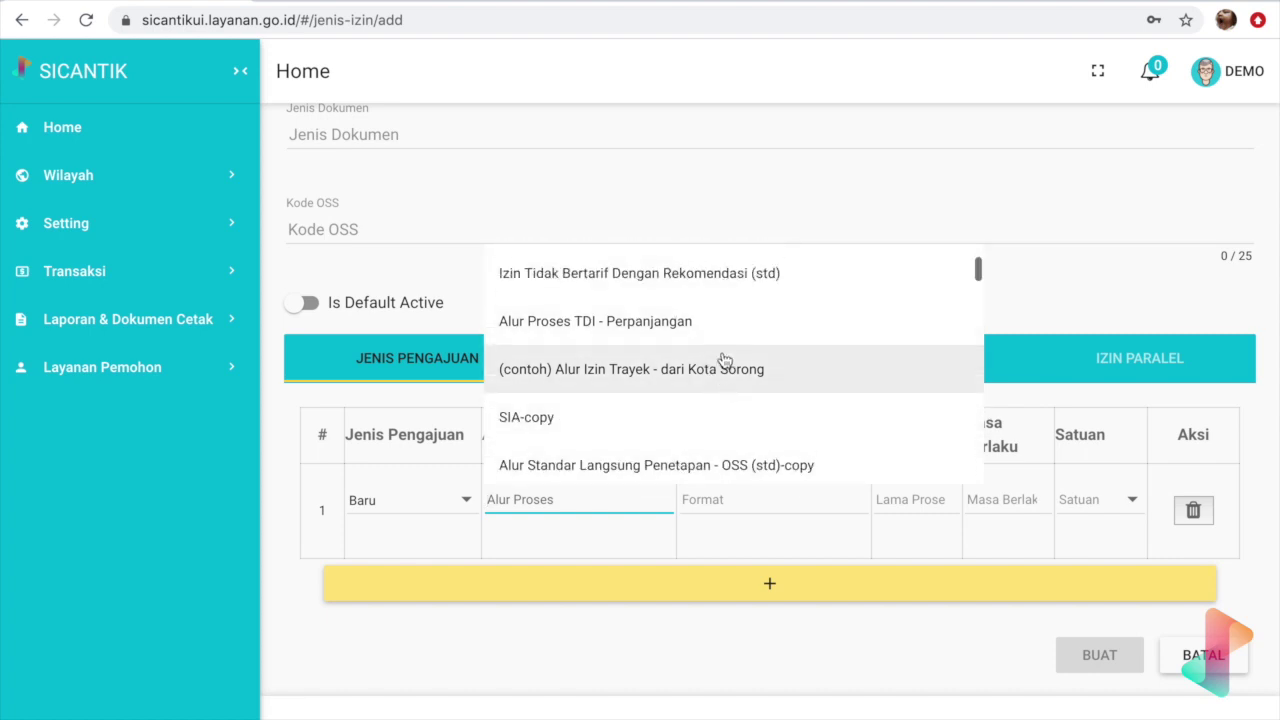
scroll(724, 360, up, 2)
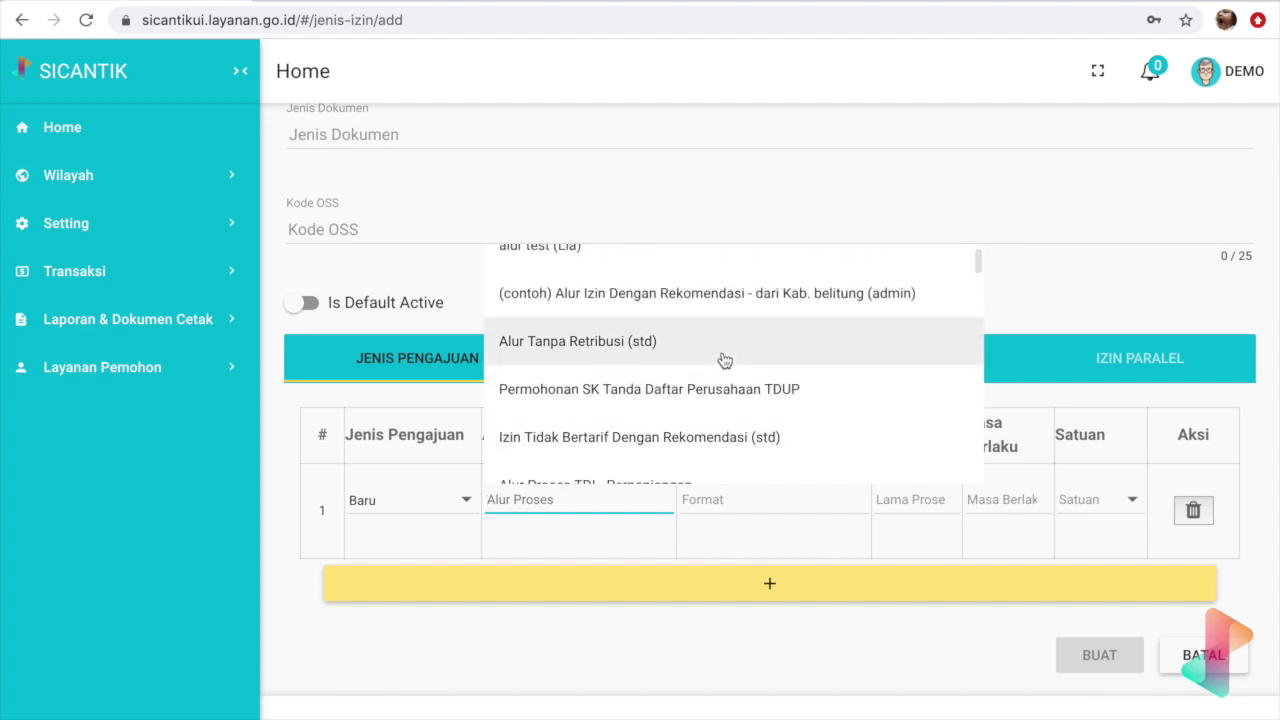
click(681, 340)
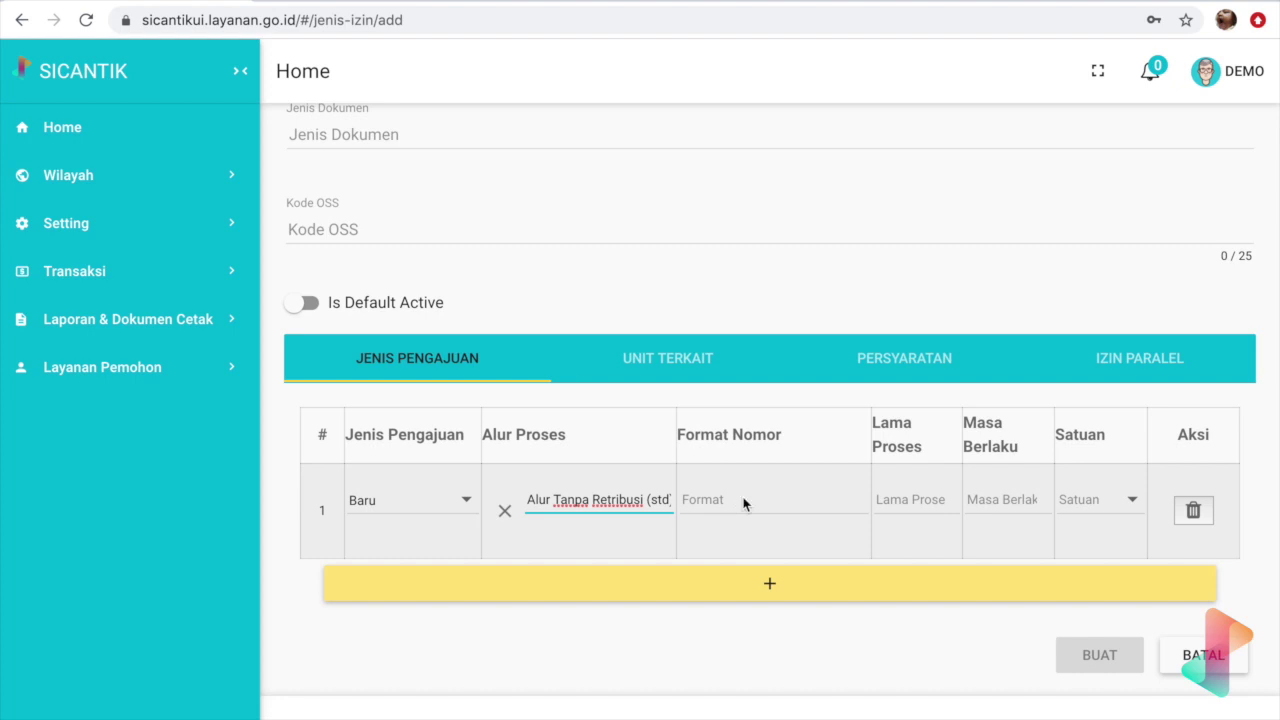
- Set the Format Nomor of the Baru row to 502.1/{NNNN}/BP-PK/SIUP/DPM-PTSP/KLK/{MM}/{YYYY}
click(743, 503)
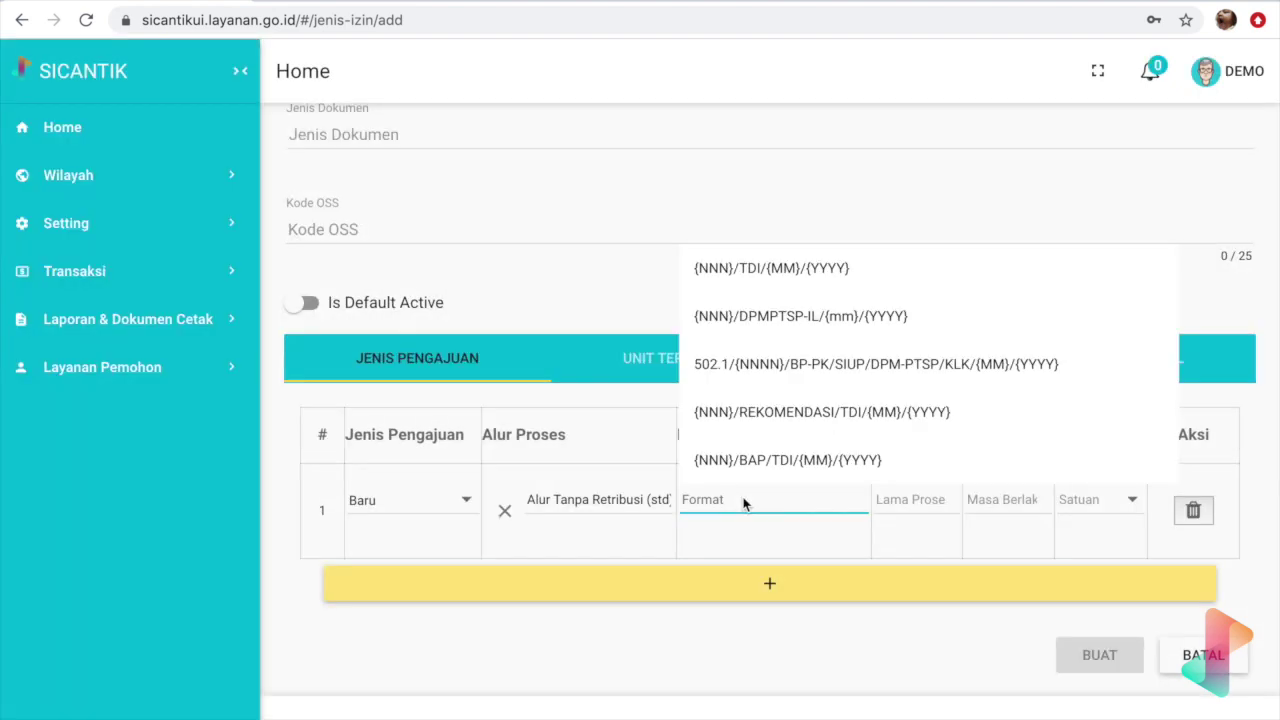
click(662, 645)
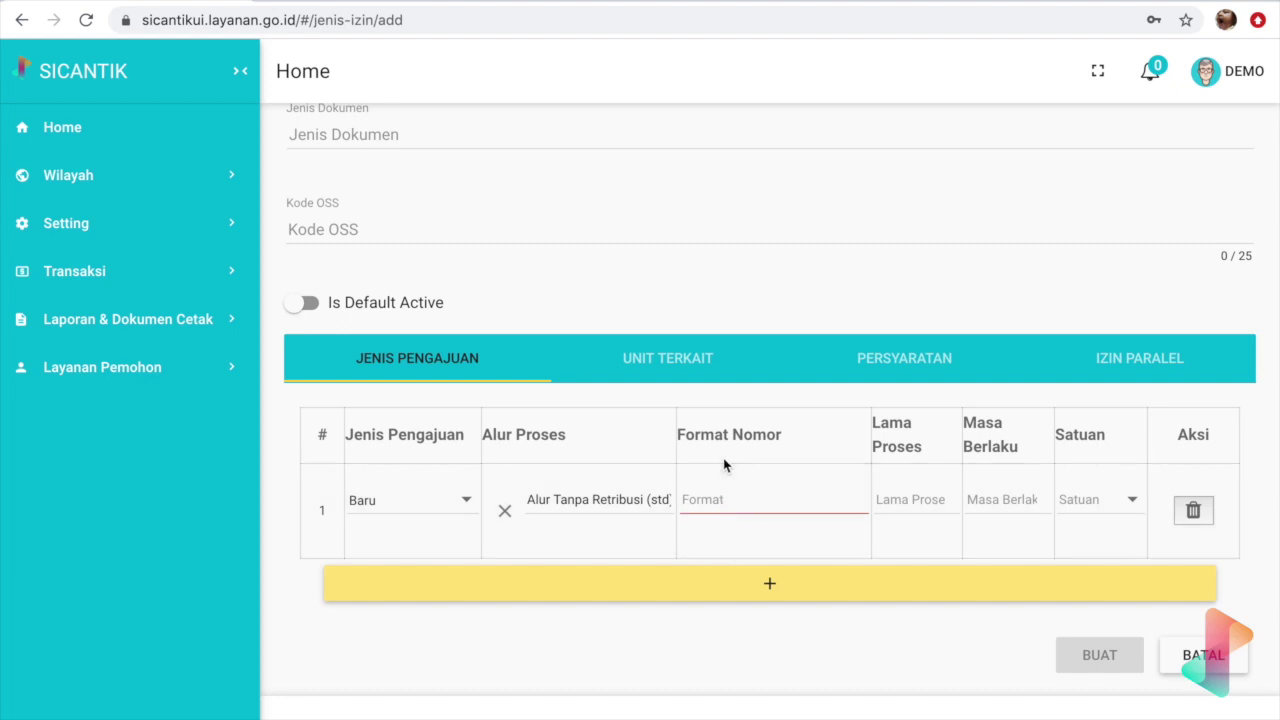
click(712, 505)
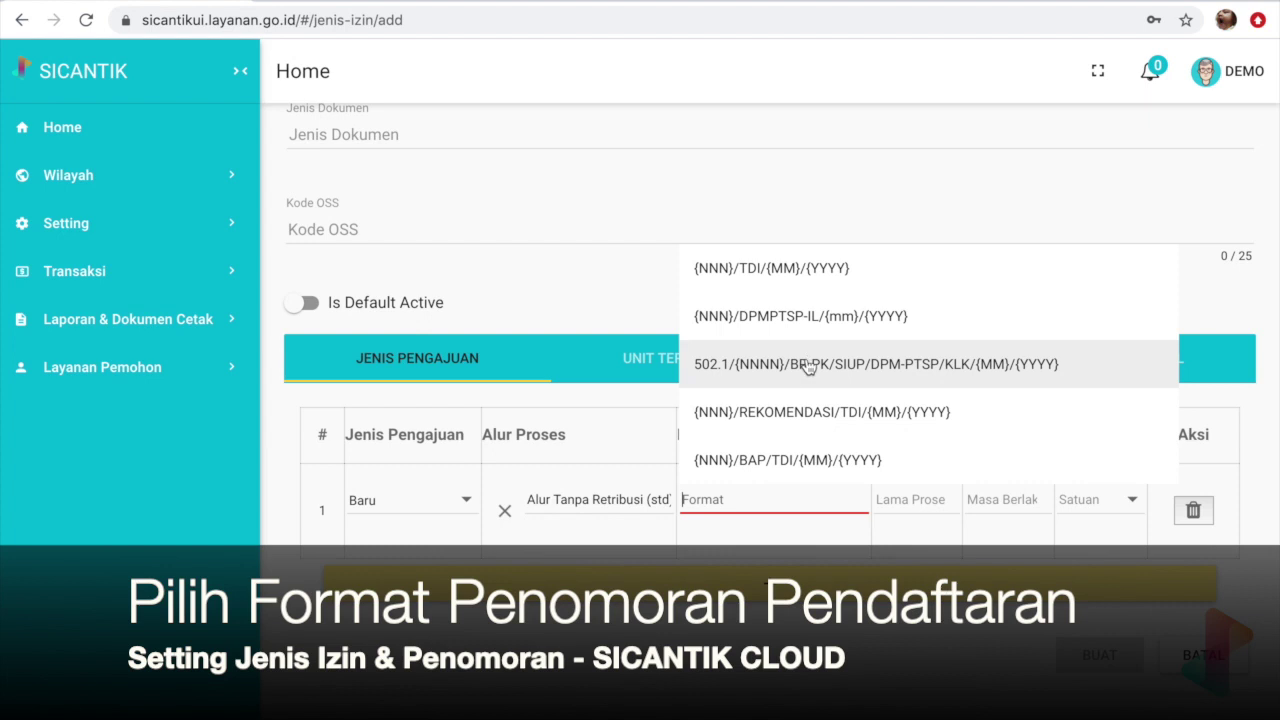
click(790, 367)
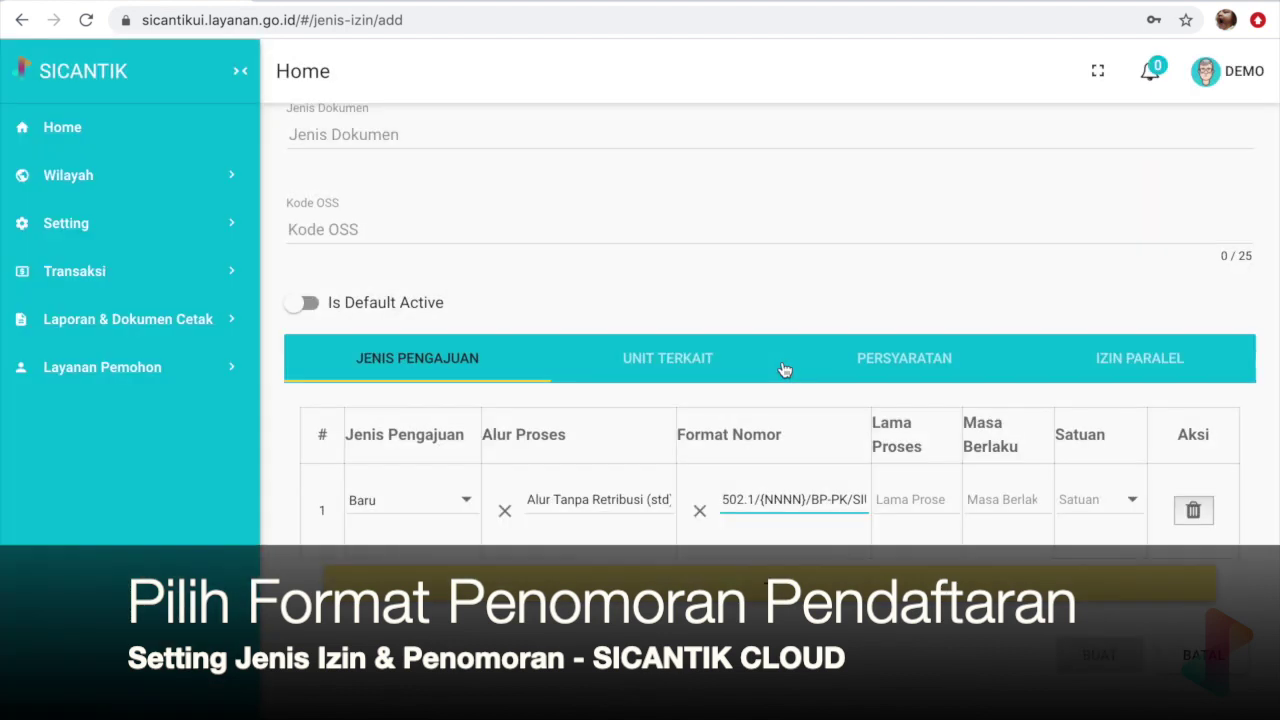
click(836, 645)
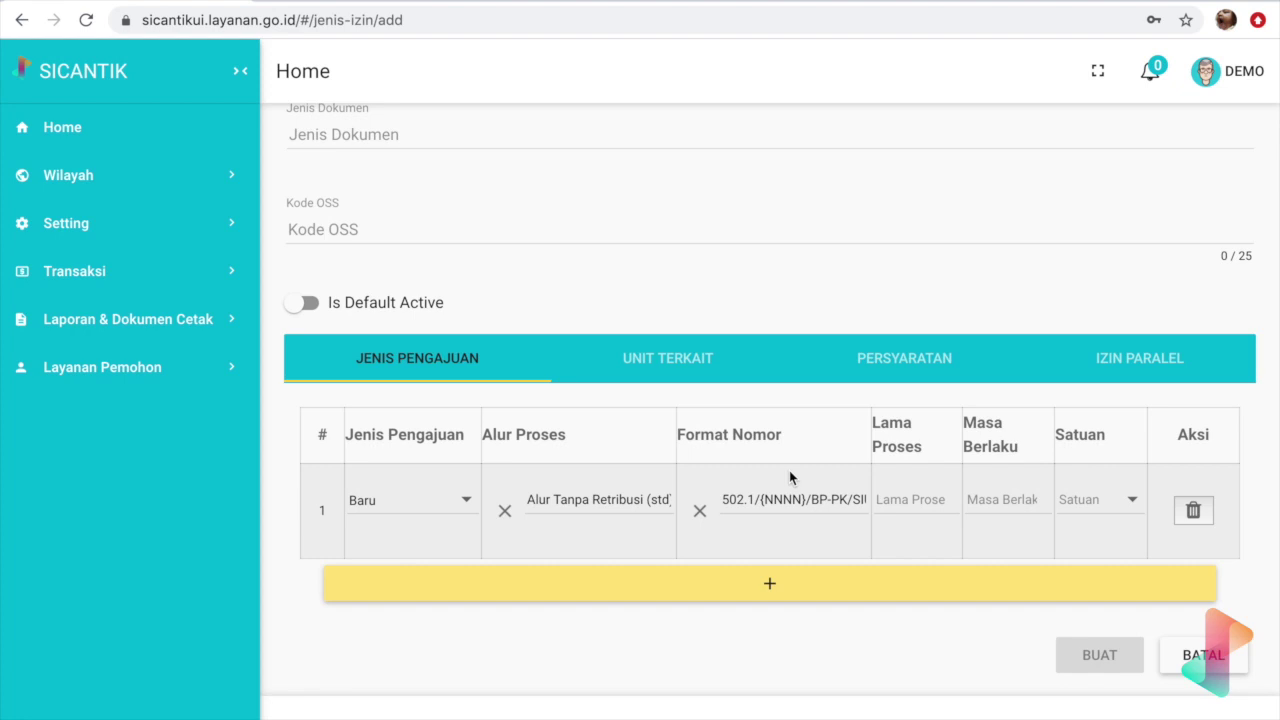
- Set the Baru row's Lama Proses to 3 and its Masa Berlaku to 3 with Bulan as the Satuan
click(917, 494)
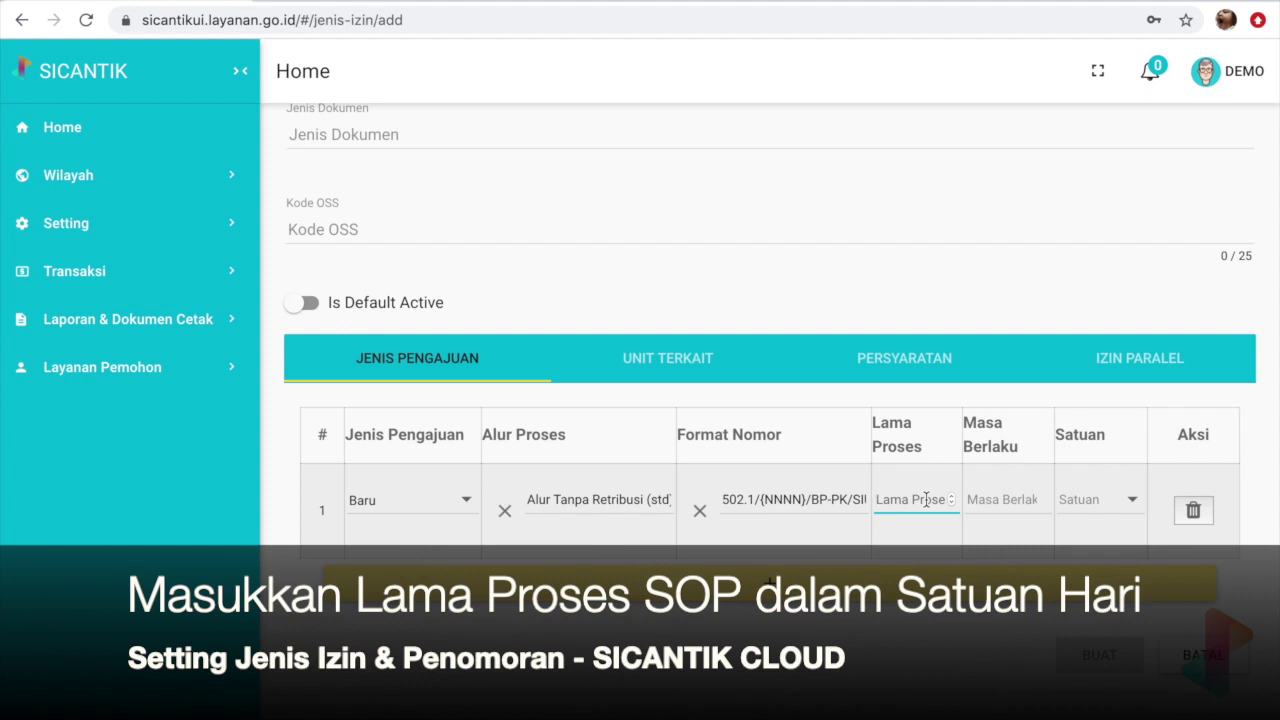
text(3)
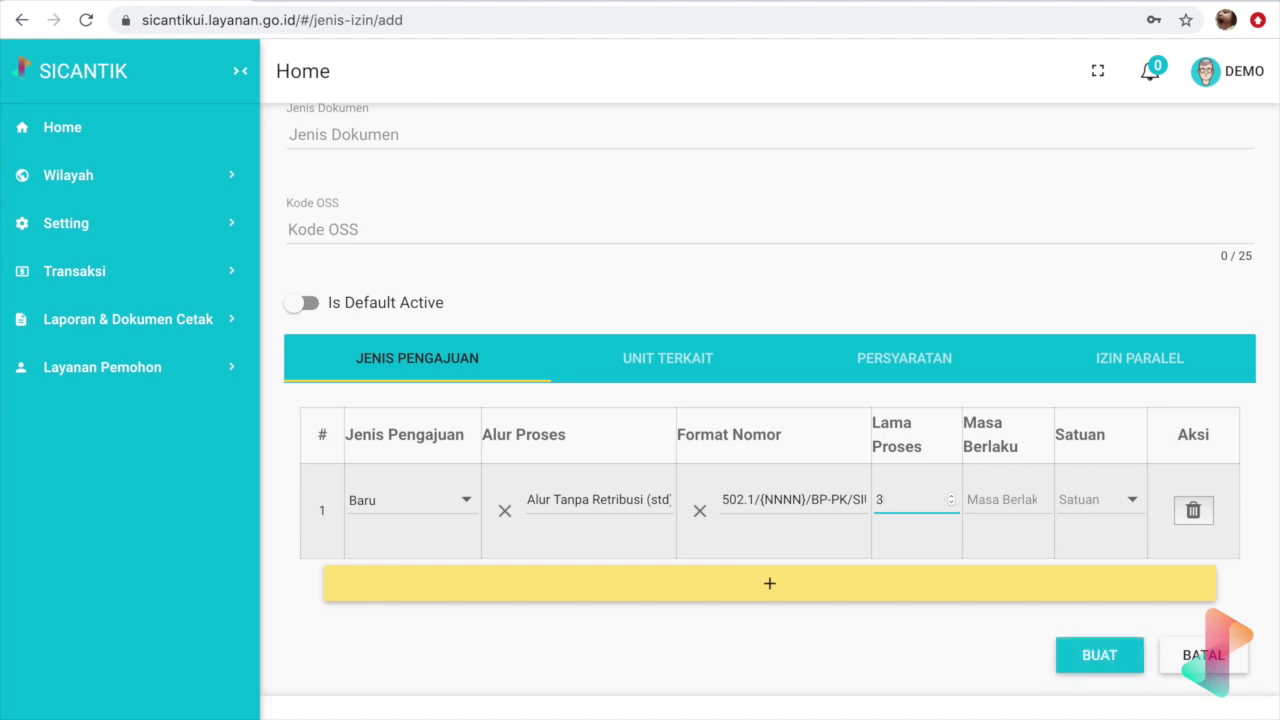
click(1007, 498)
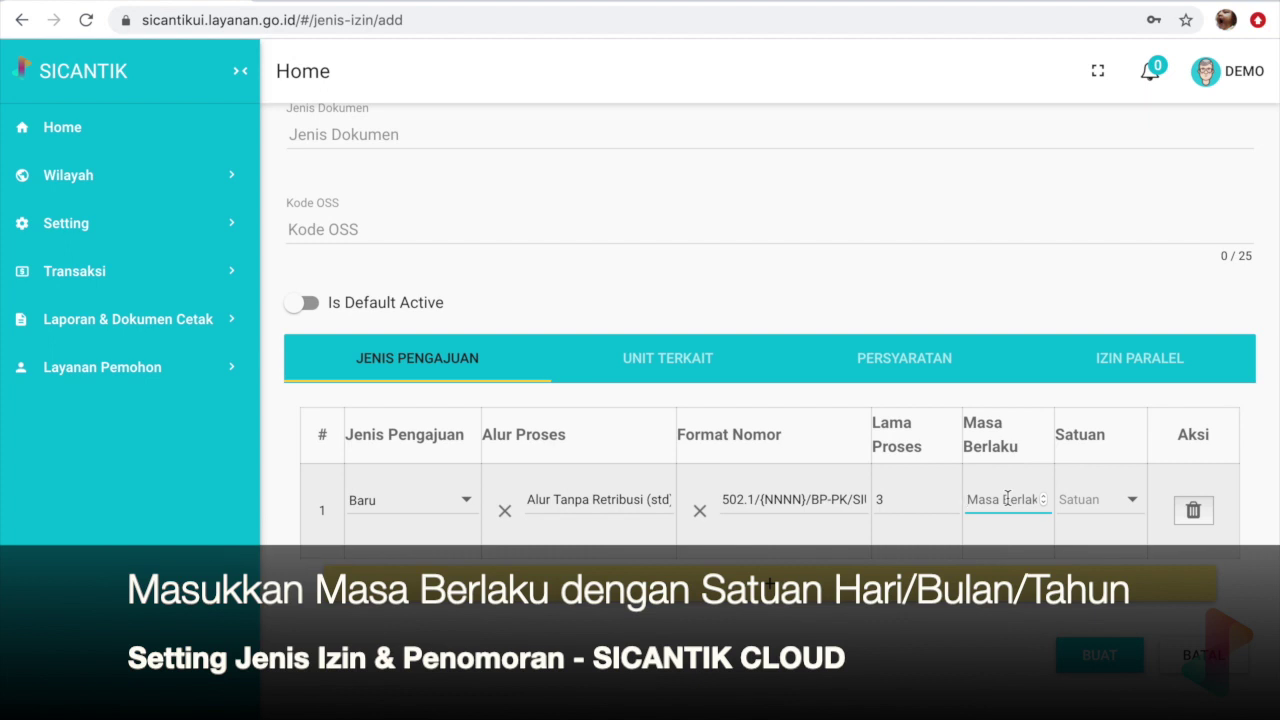
text(3)
click(1100, 500)
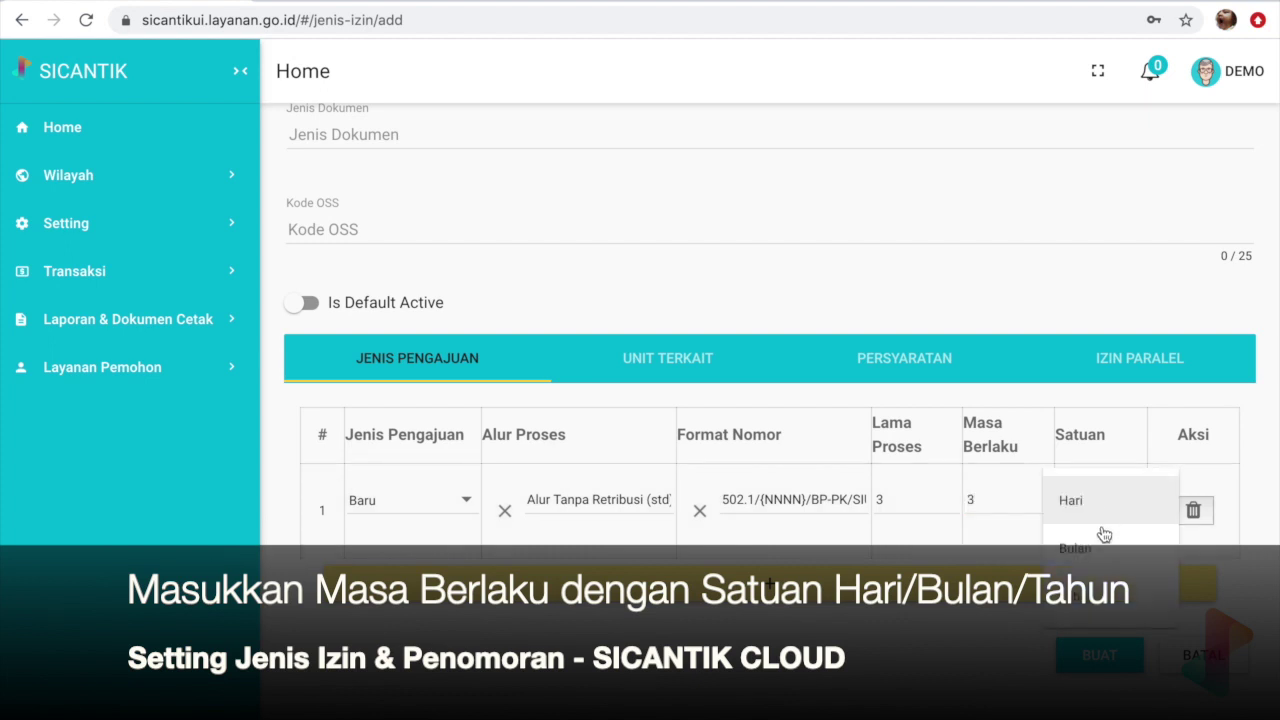
click(1100, 546)
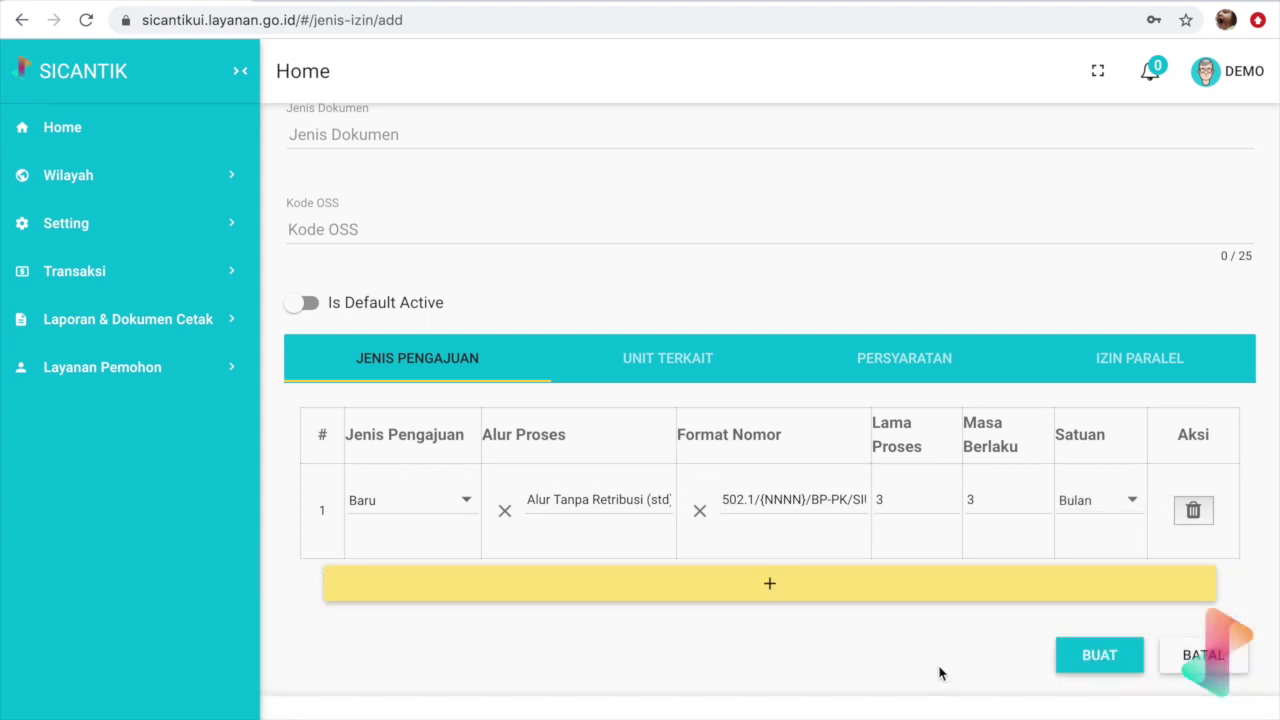
click(1134, 503)
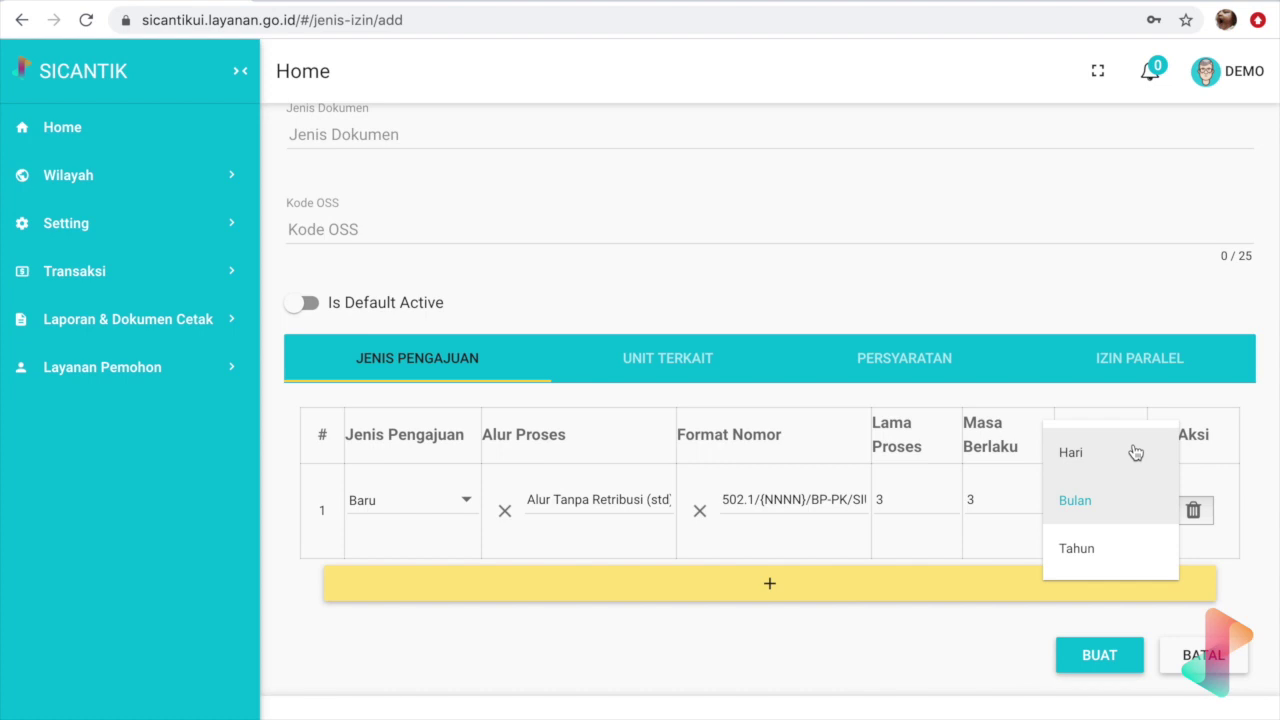
click(947, 657)
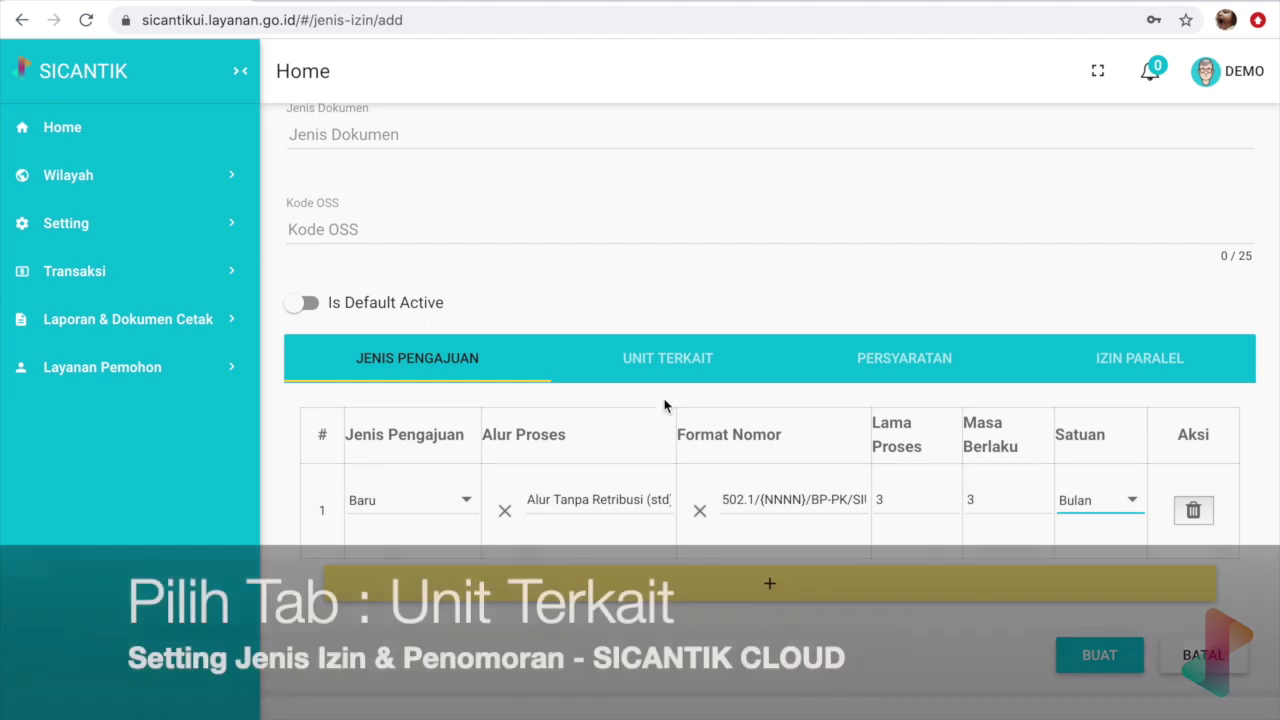
- Add Dinas PMPTSP 3 as the first related unit under Unit Terkait
click(692, 367)
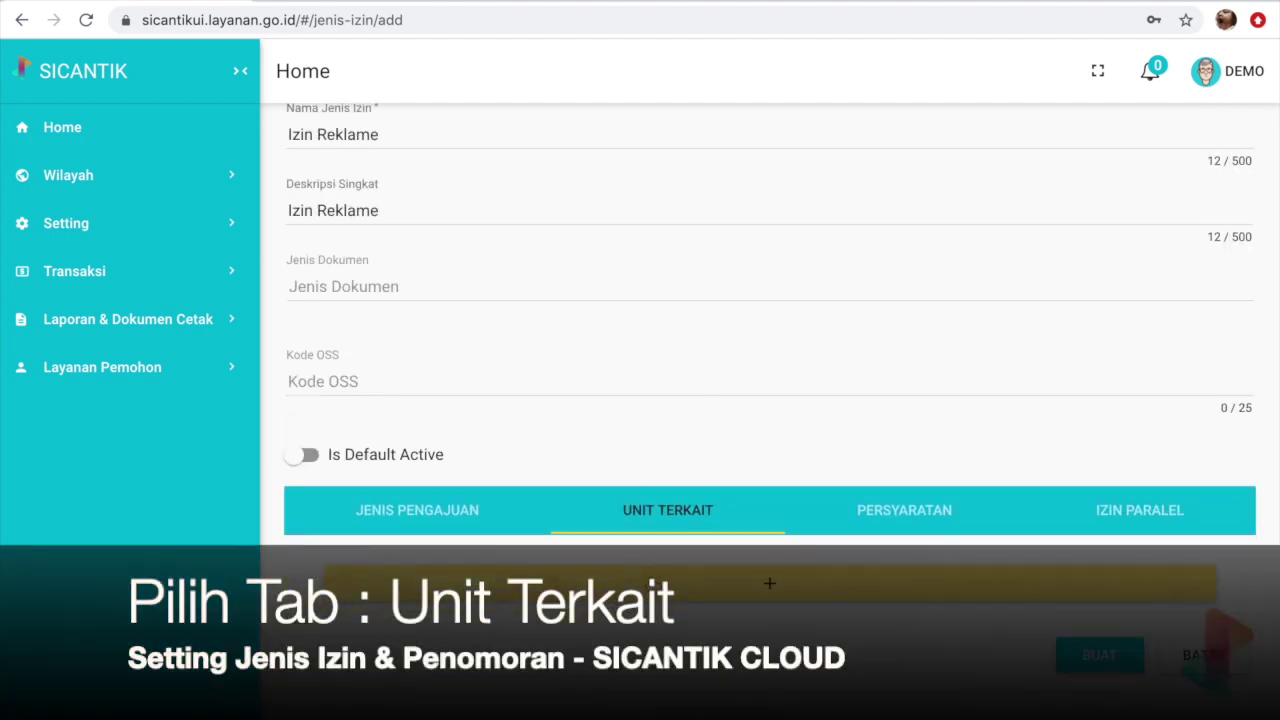
click(712, 586)
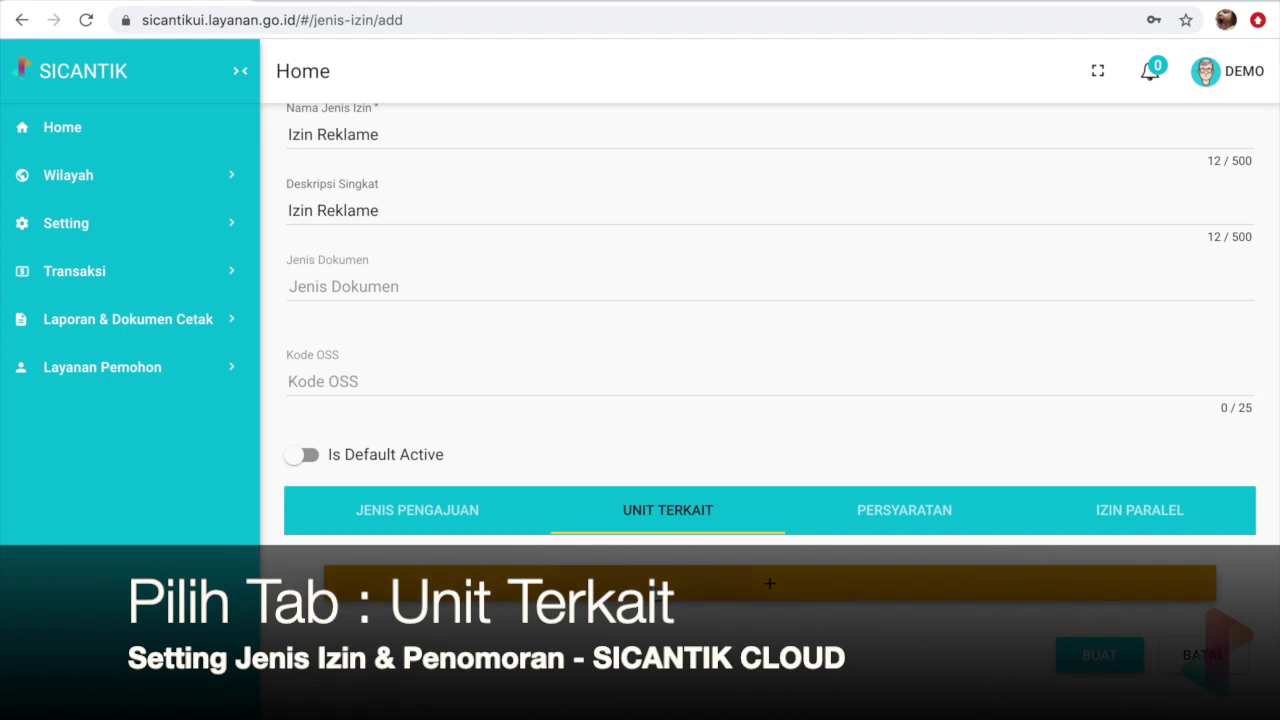
click(706, 508)
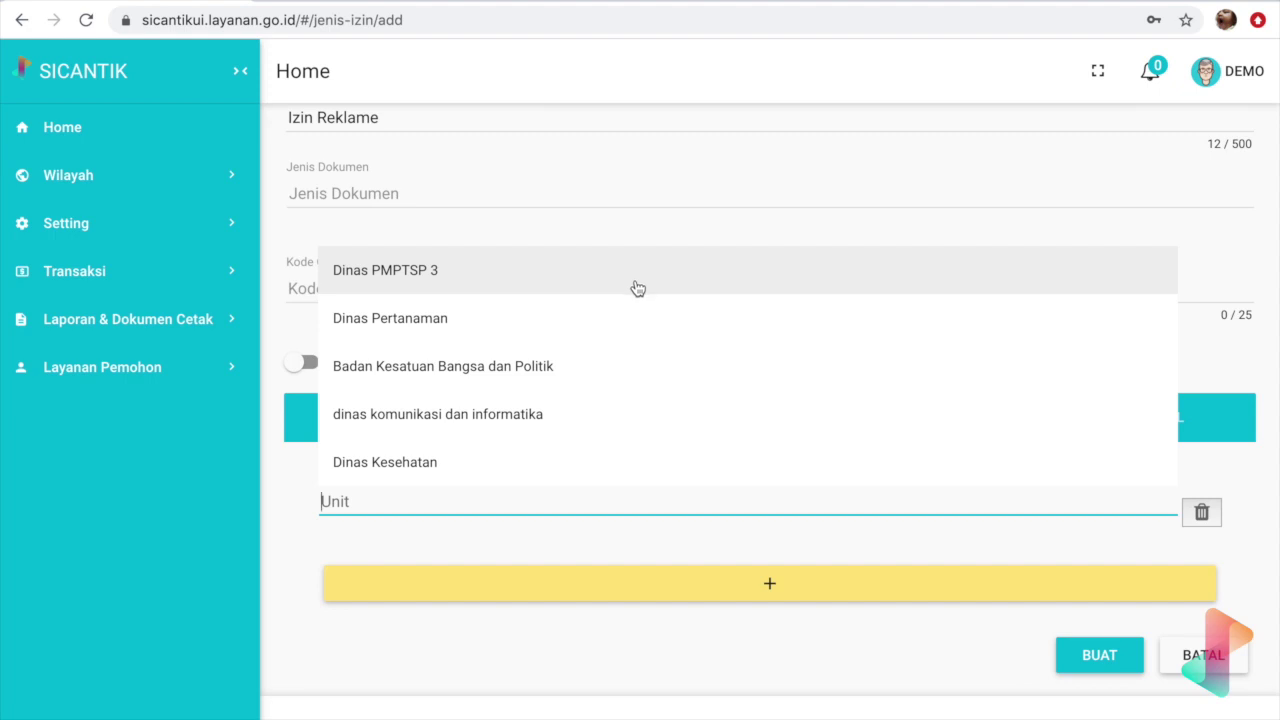
click(637, 289)
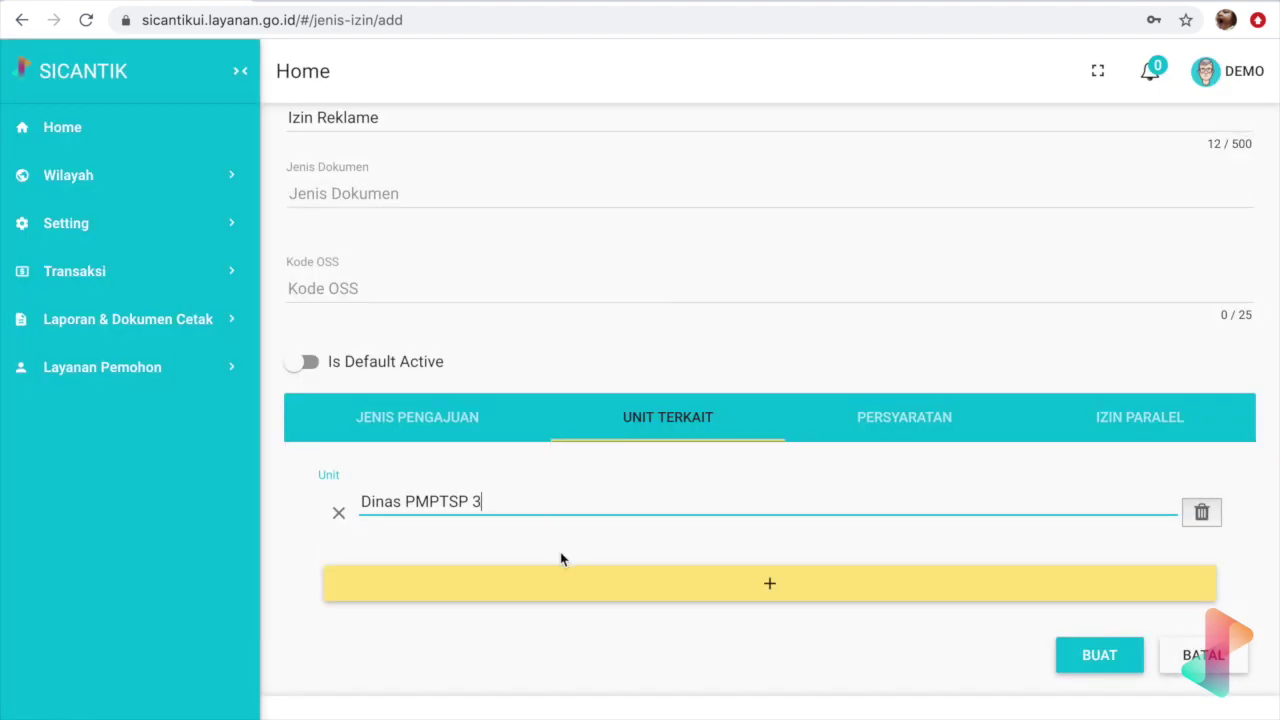
- Add a second related unit and set it to Bappeda
click(580, 581)
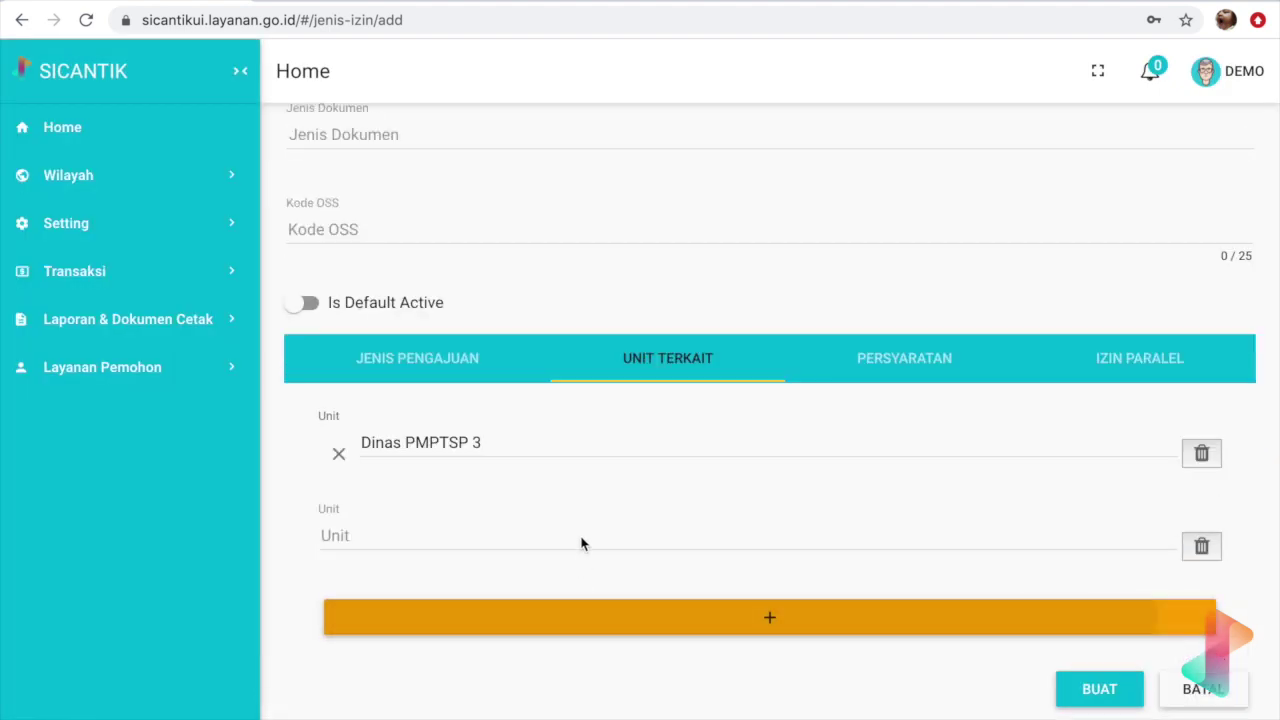
click(529, 538)
scroll(543, 430, down, 3)
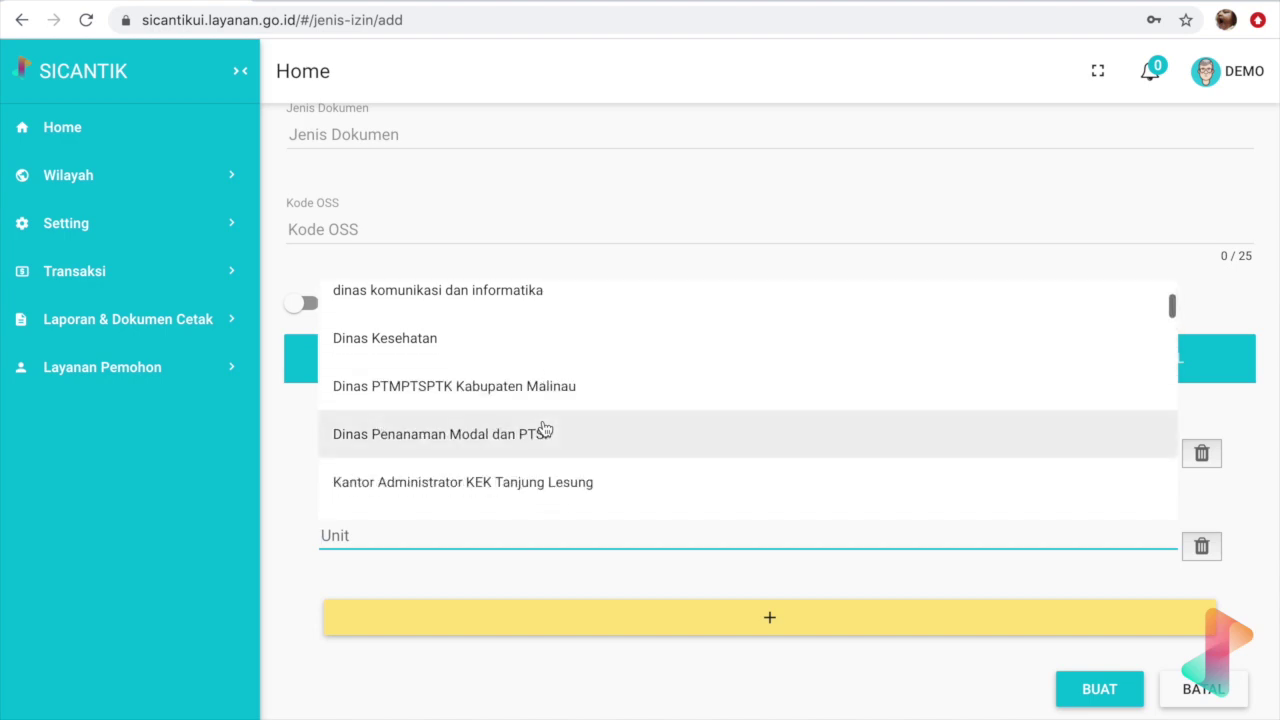
scroll(545, 429, down, 2)
scroll(545, 429, down, 2)
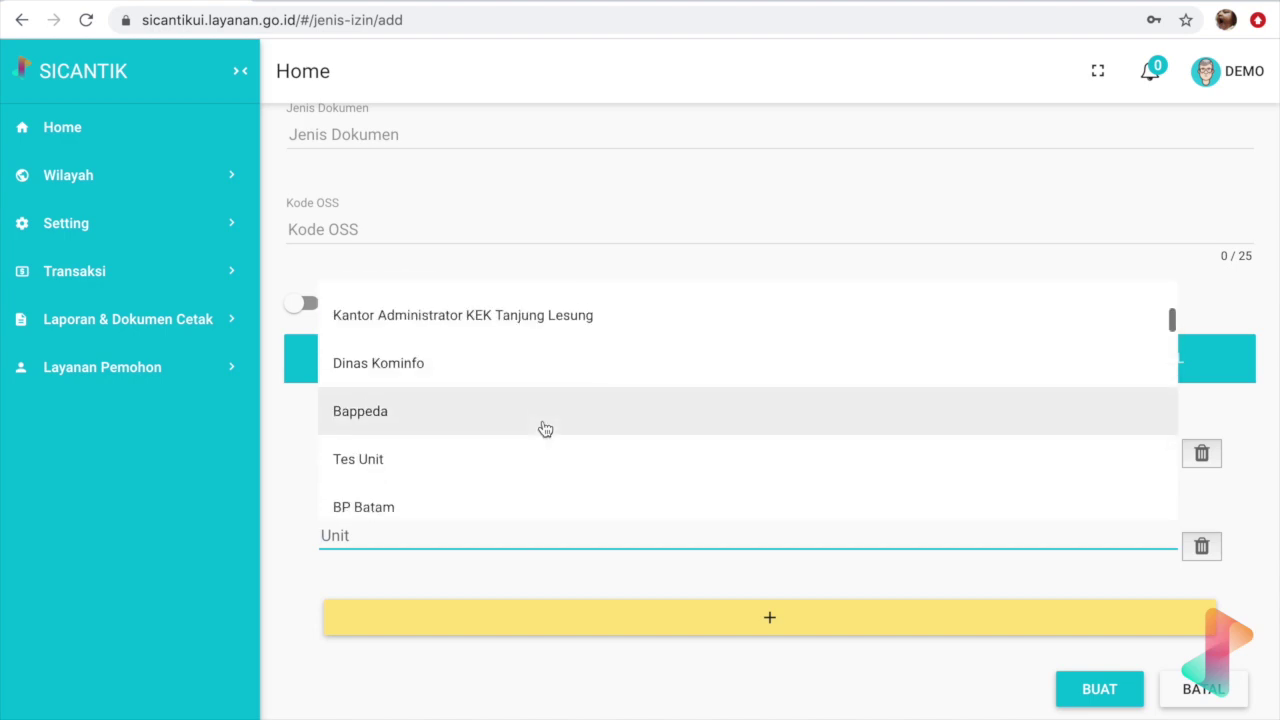
scroll(543, 429, down, 1)
click(557, 395)
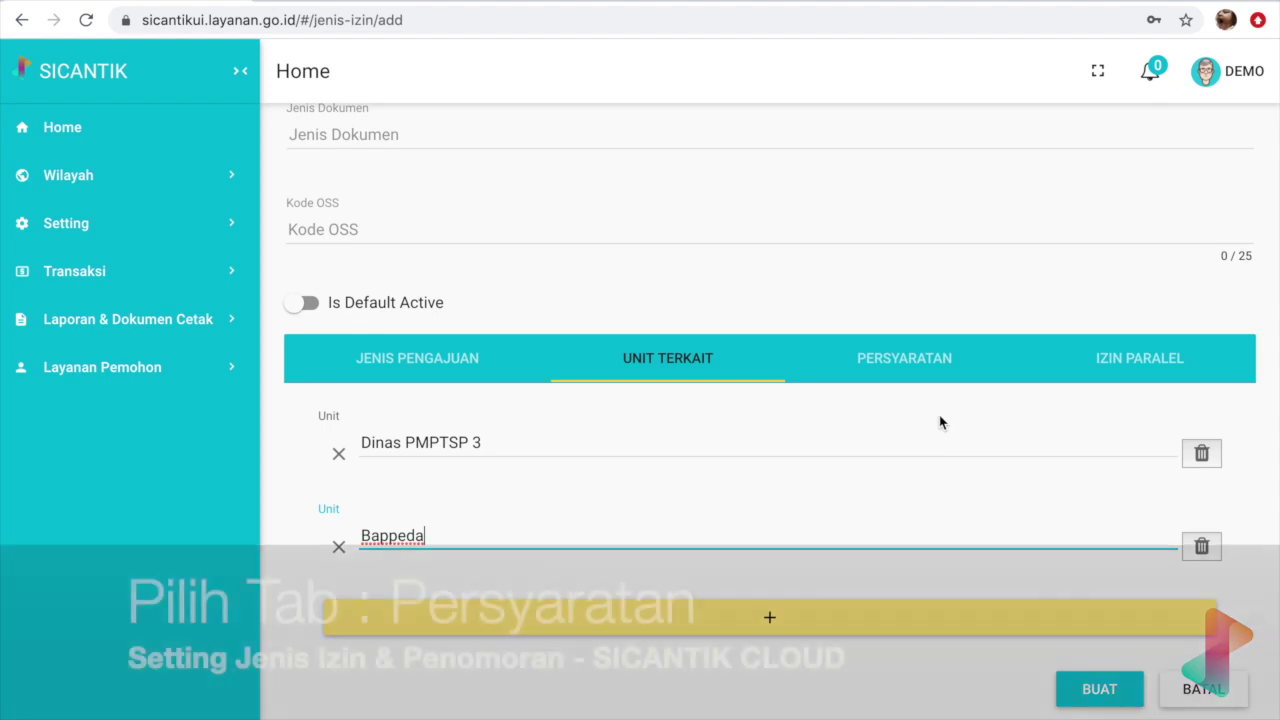
- Add a Persyaratan entry, search its document types for "ktp" and choose "Scan KTP Pemohon asli"
click(899, 357)
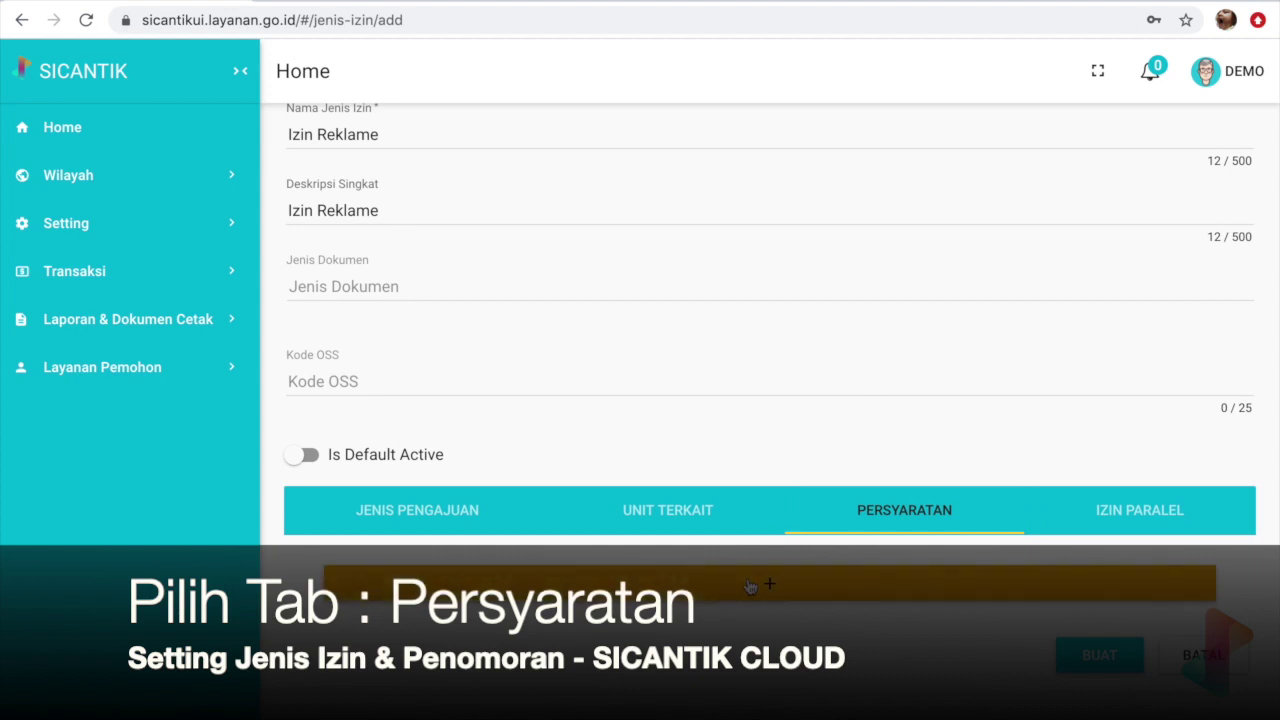
scroll(781, 515, down, 1)
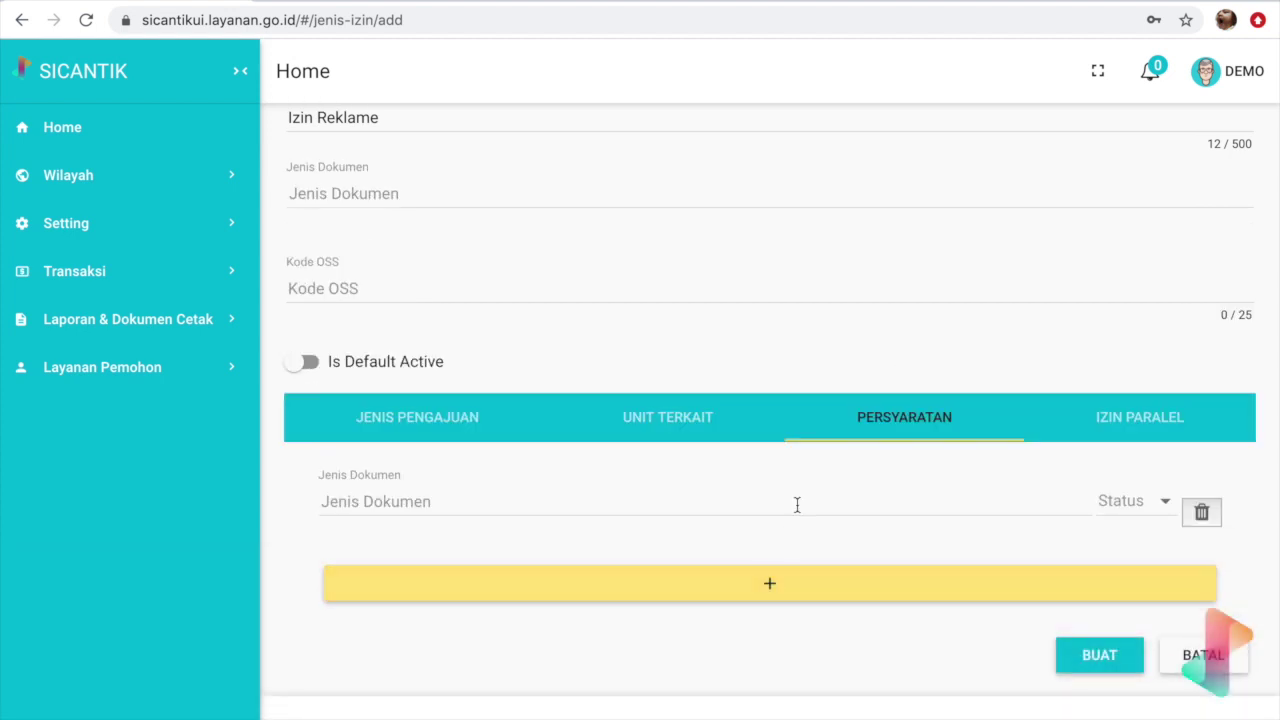
click(797, 508)
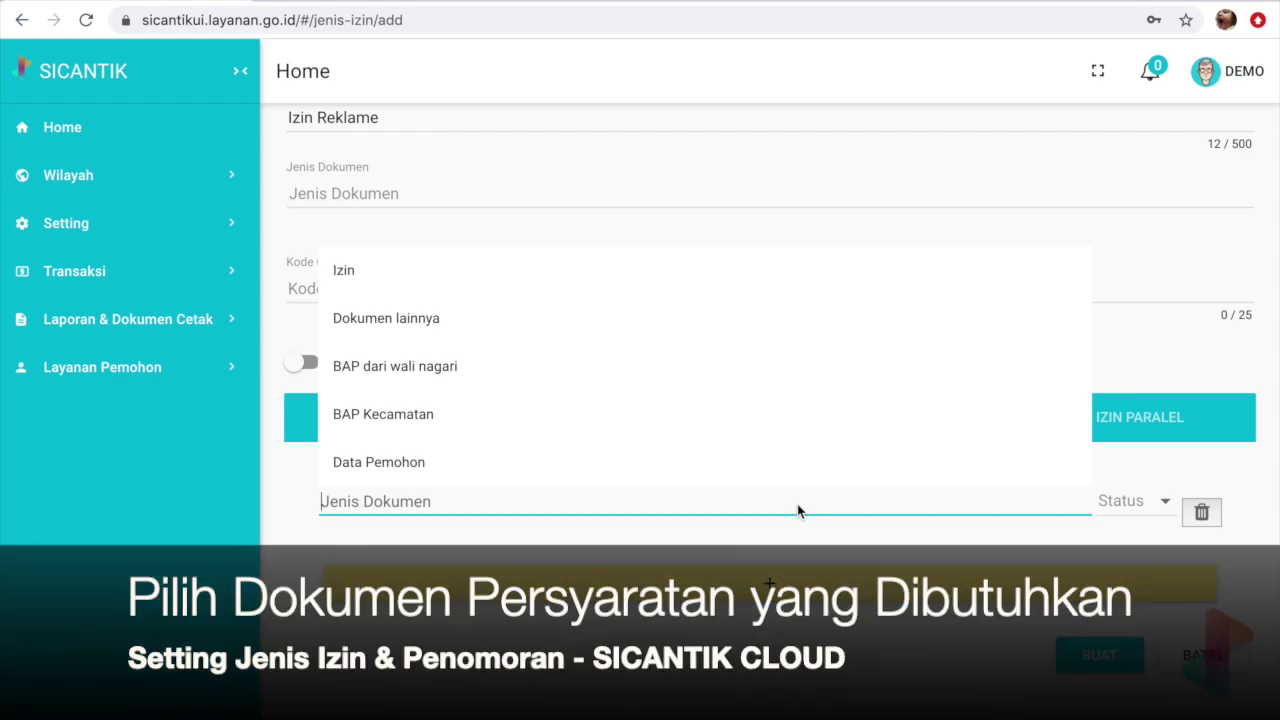
text(ktp)
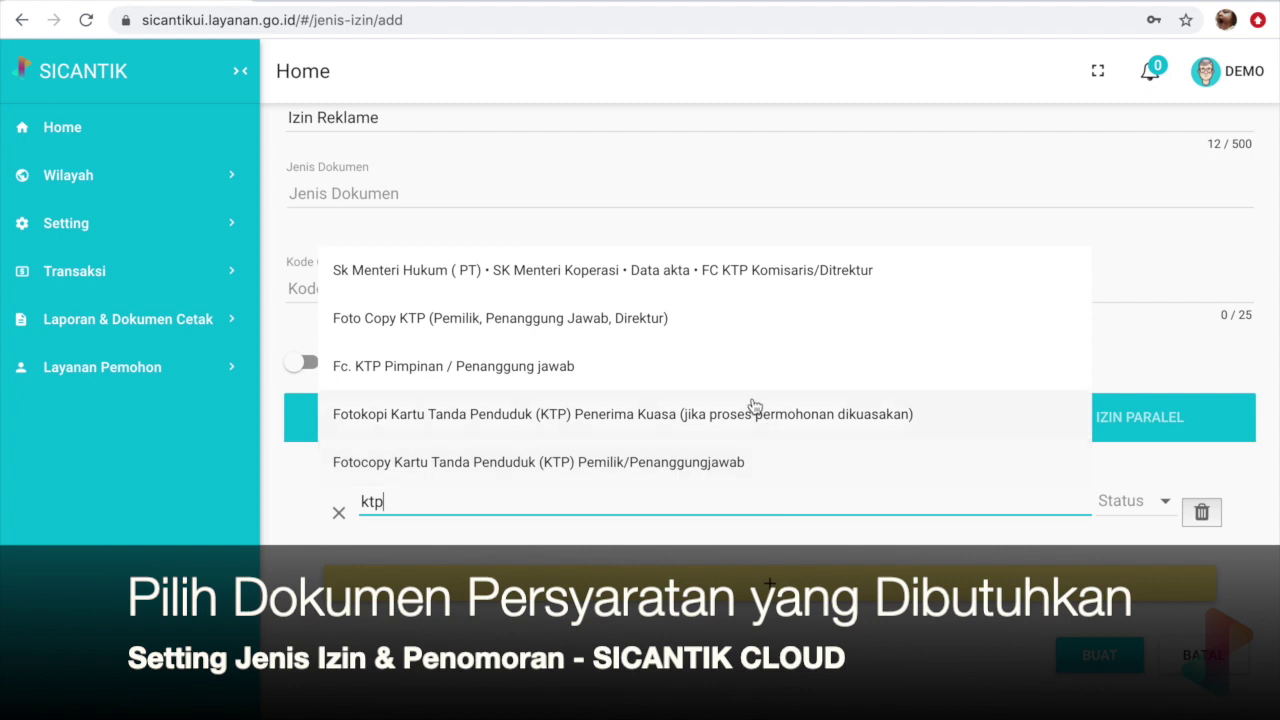
scroll(755, 323, down, 3)
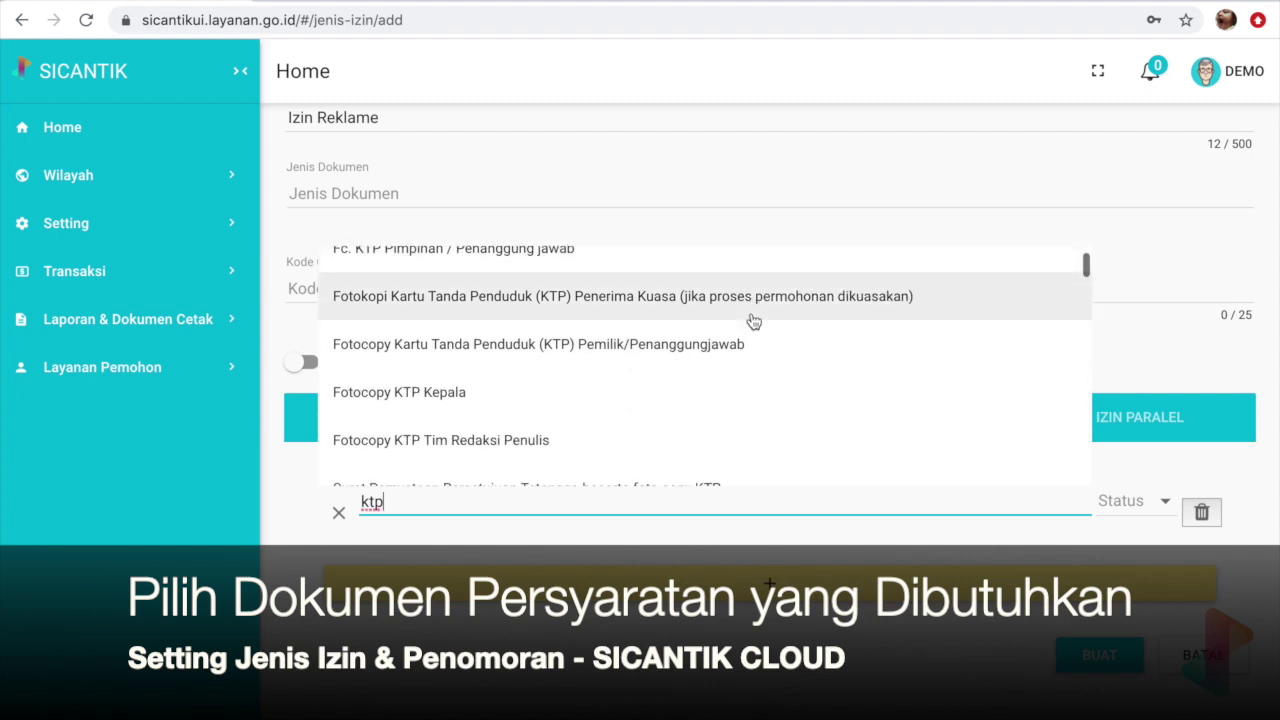
scroll(754, 321, down, 4)
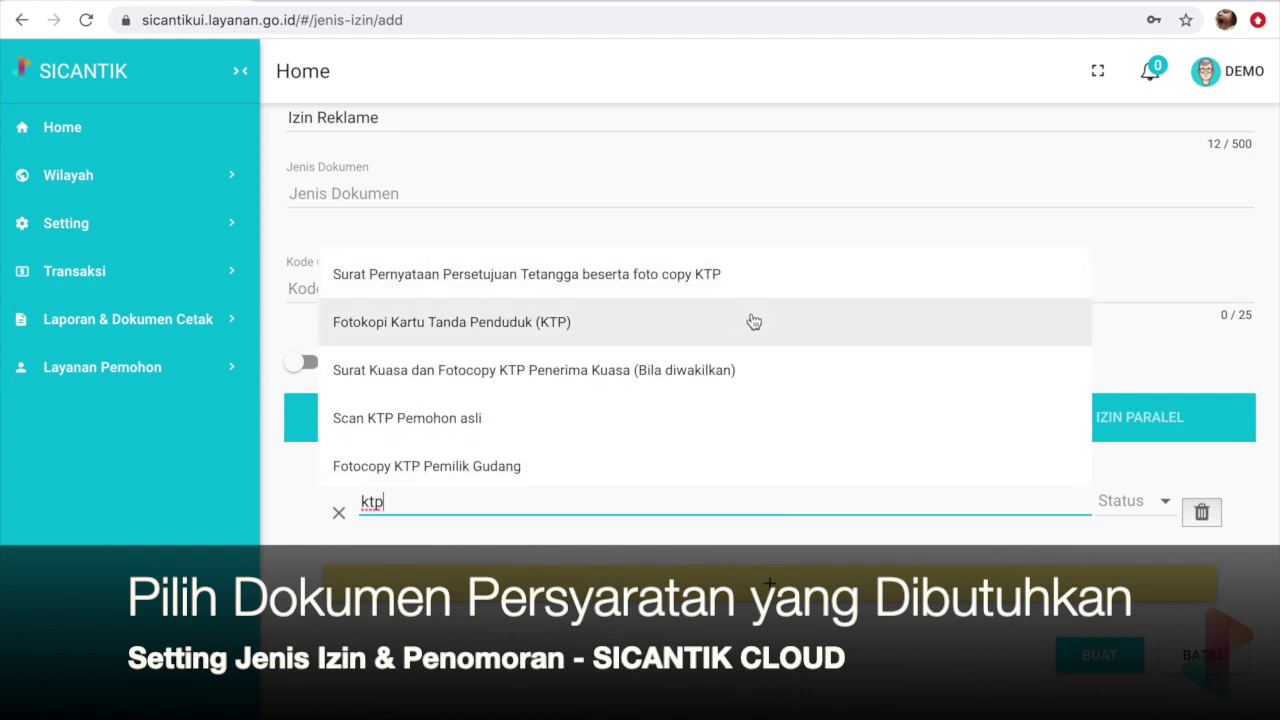
scroll(754, 321, down, 2)
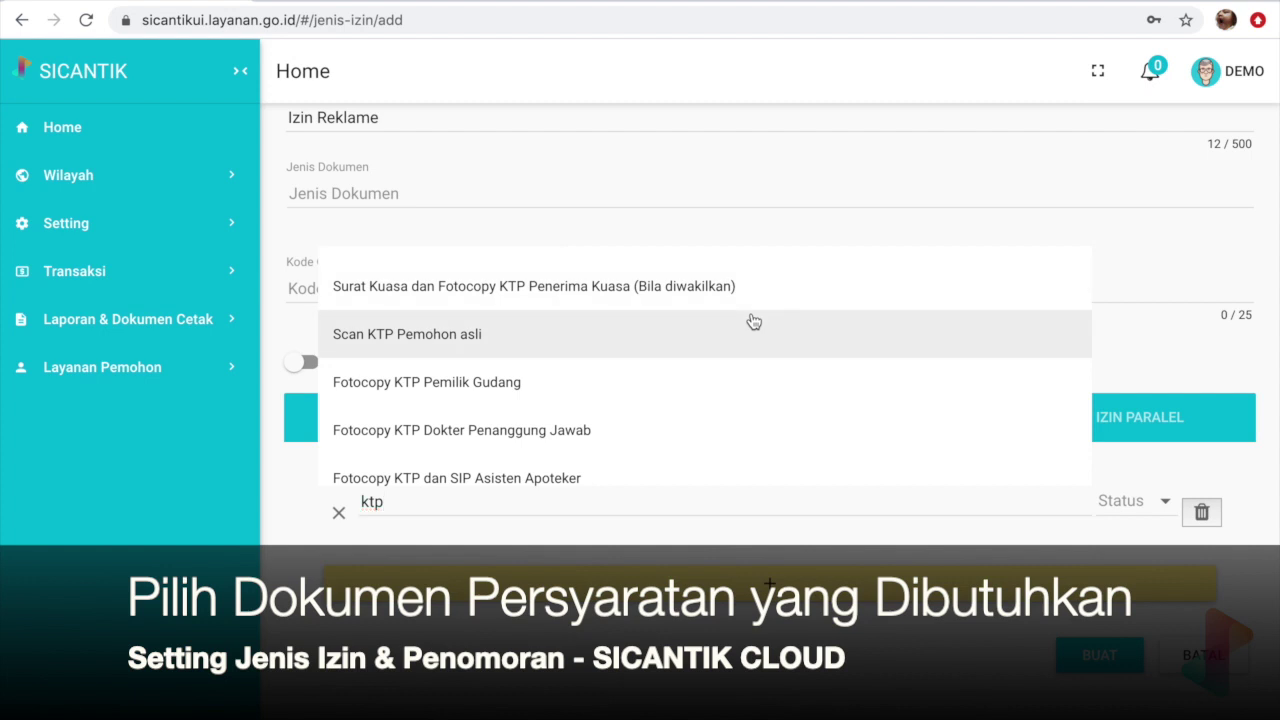
click(754, 321)
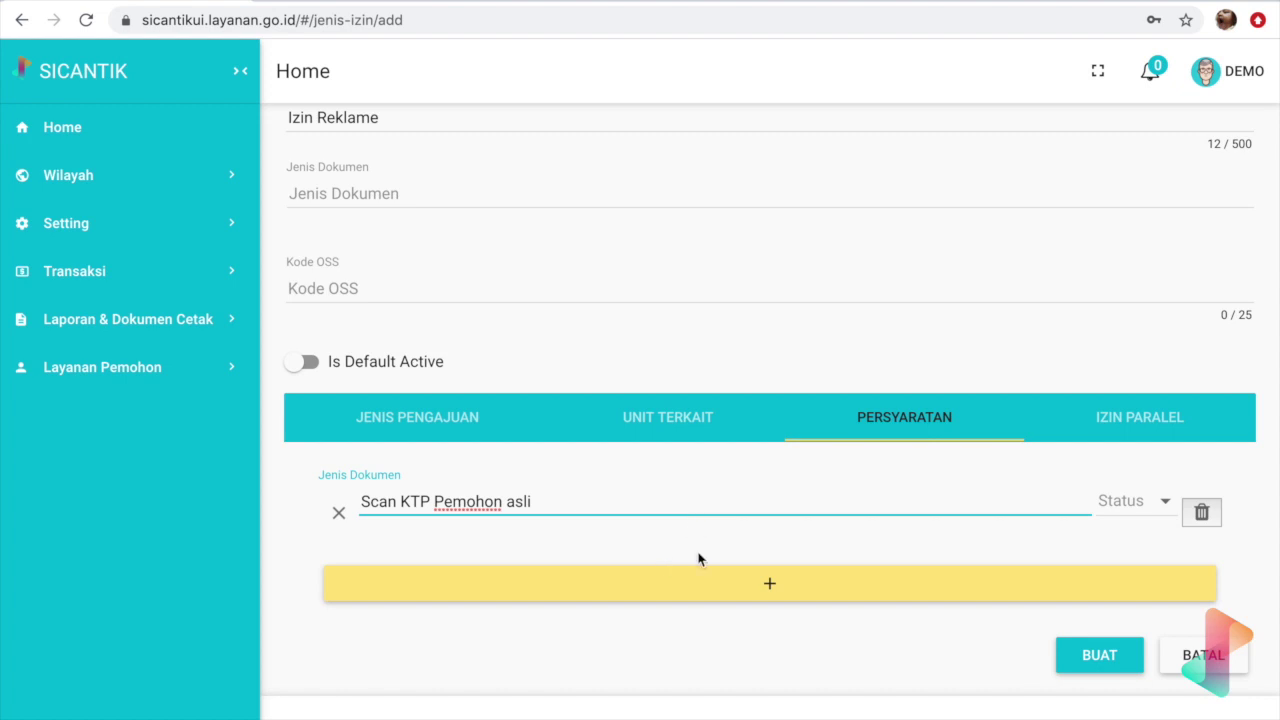
- Add a second required document, searching for "npwp" and choosing "Foto Copy NPWP (Perorangan, Koperasi, Badan Usaha, Perusahaan)"
click(706, 596)
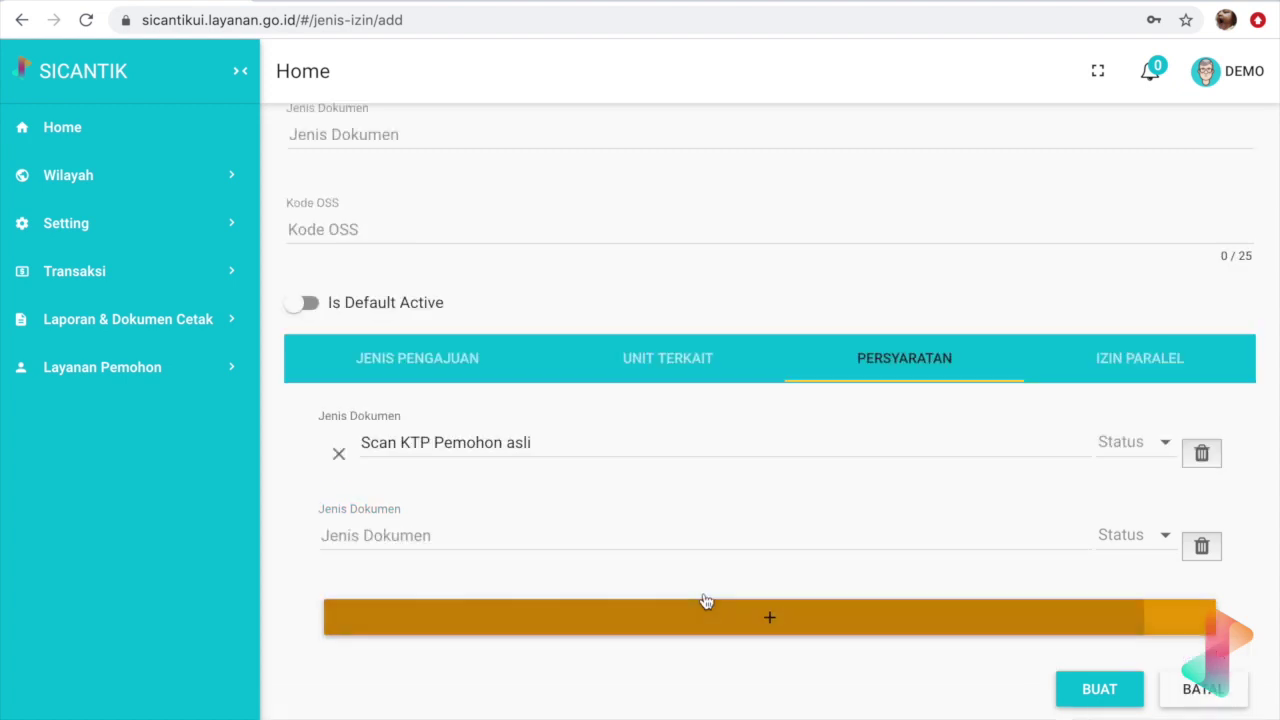
click(563, 530)
text(npwp)
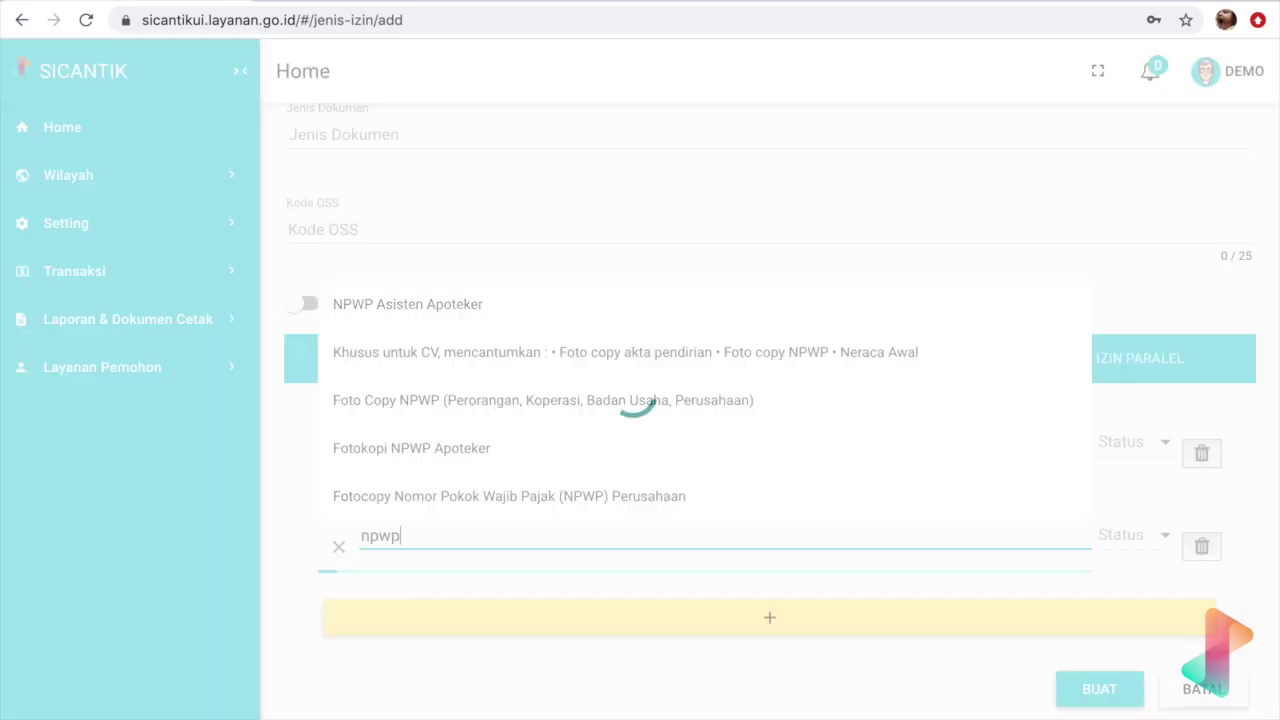
click(590, 408)
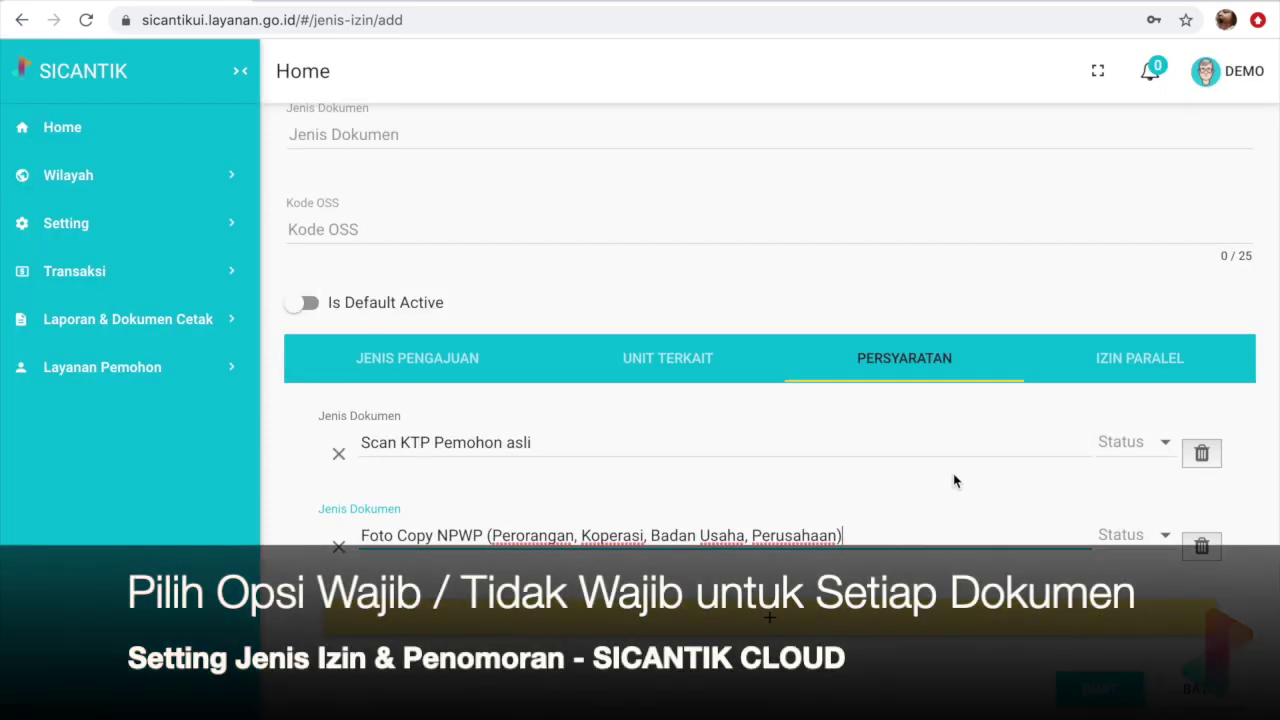
- Set the status of the KTP scan requirement to Wajib and of the NPWP copy requirement to Tidak Wajib
click(1131, 447)
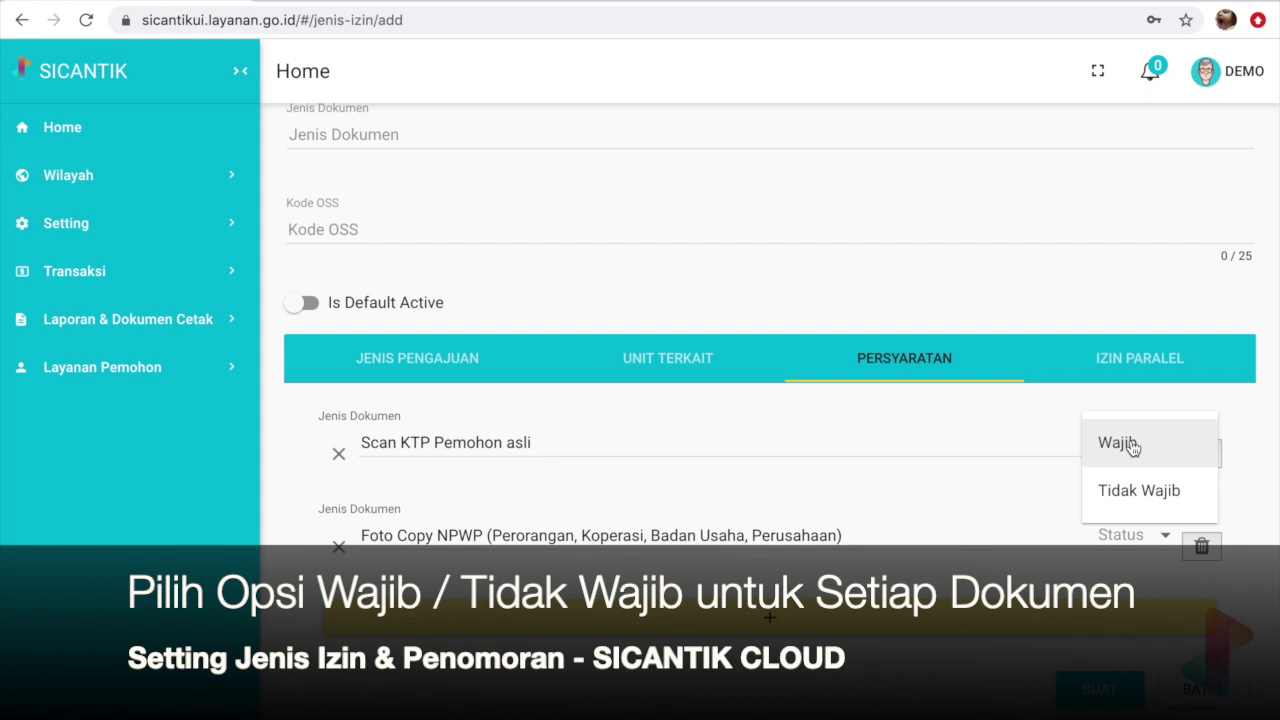
click(1131, 446)
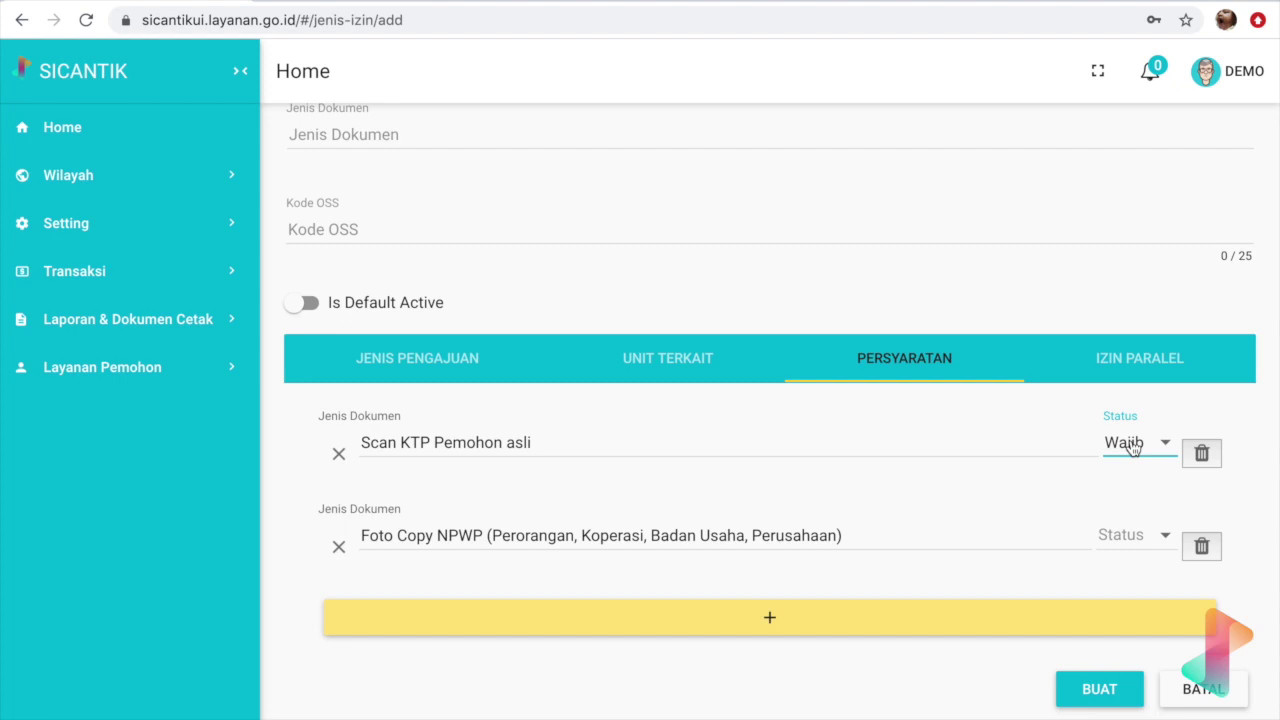
click(1130, 538)
click(1139, 583)
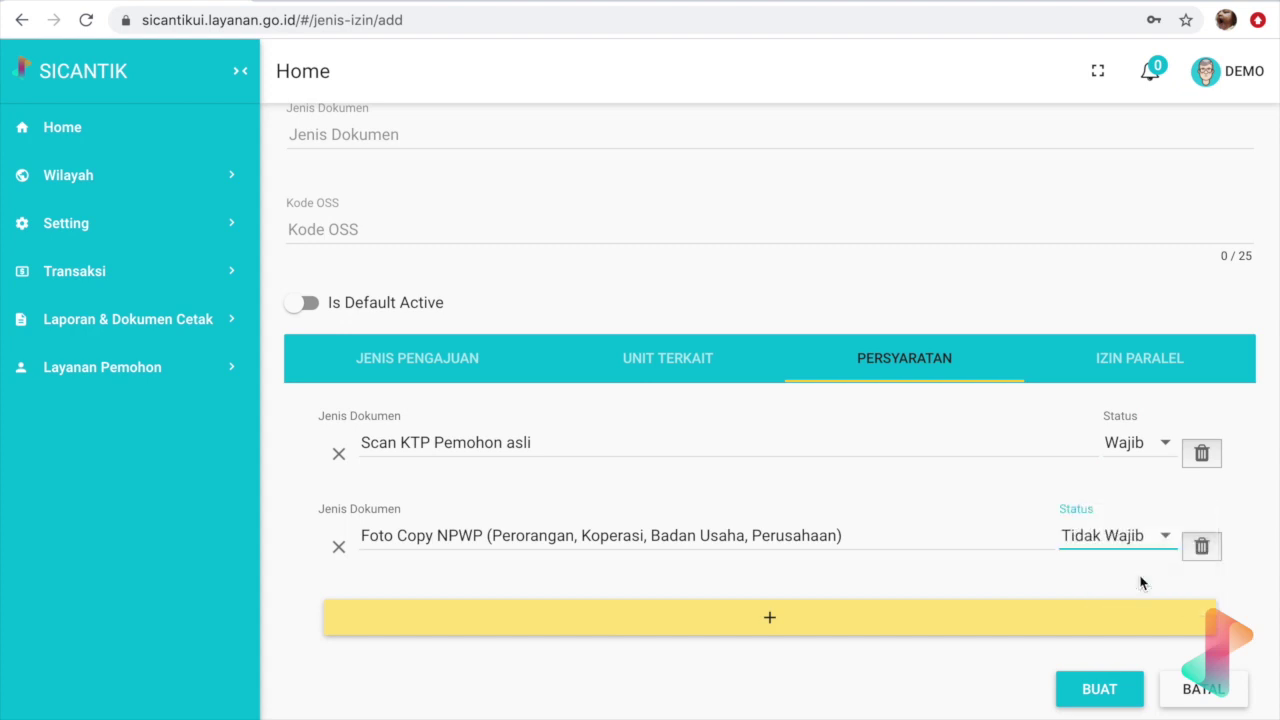
click(1067, 578)
click(1138, 368)
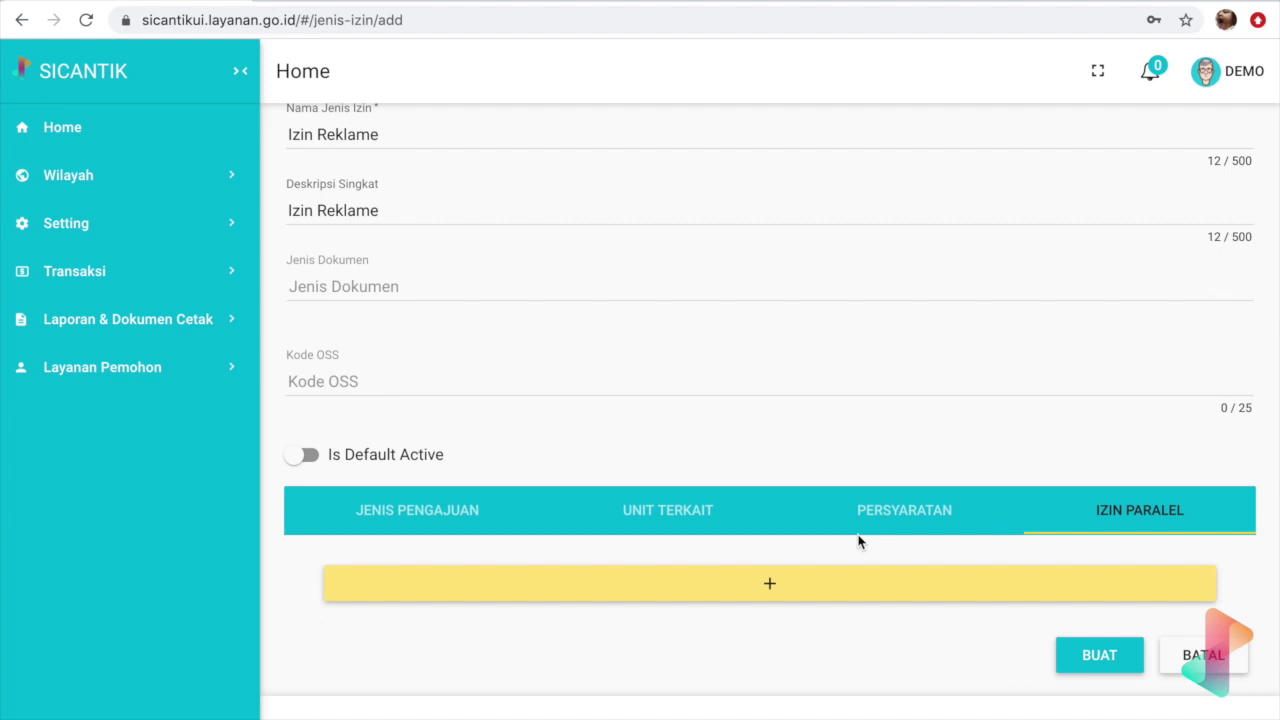
click(818, 595)
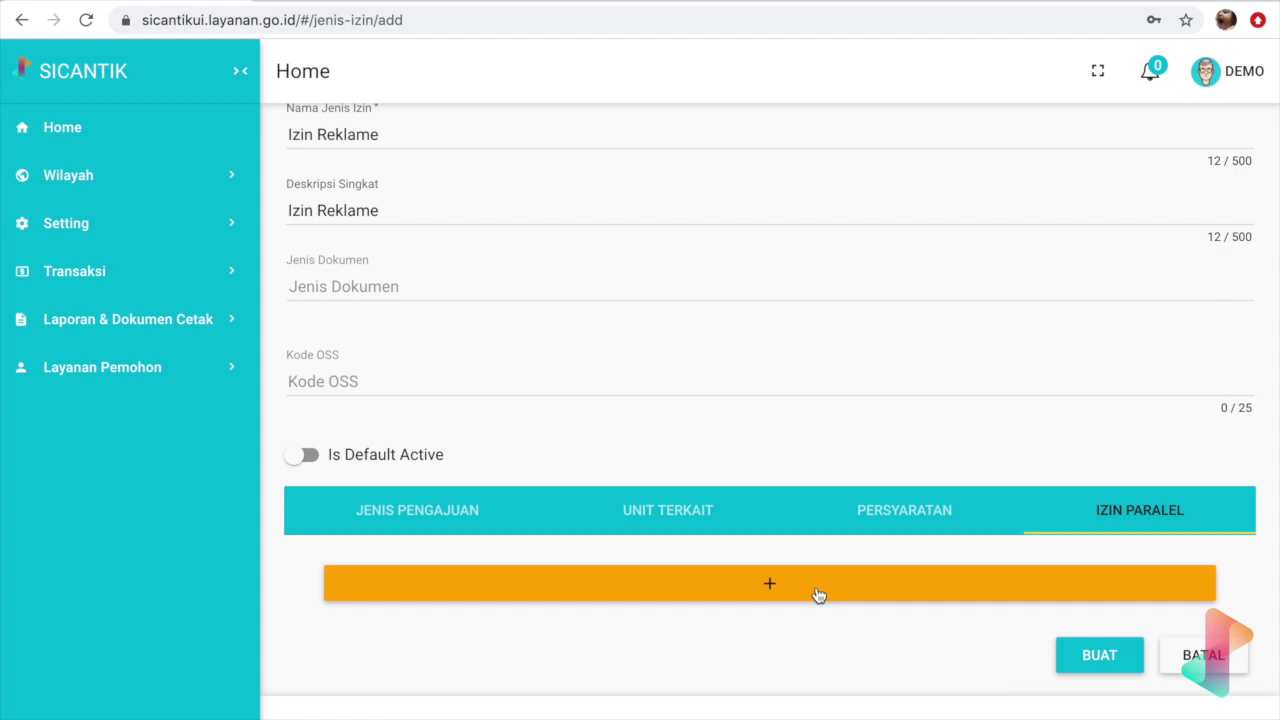
click(818, 595)
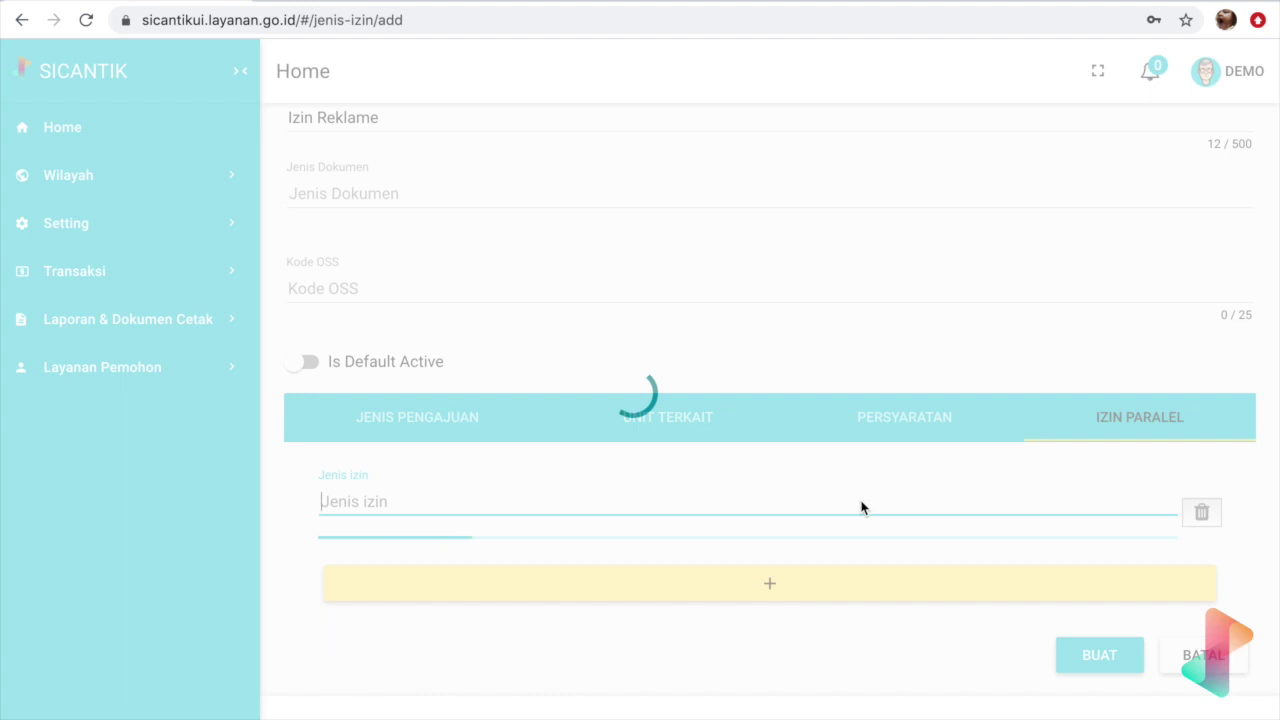
scroll(871, 446, down, 2)
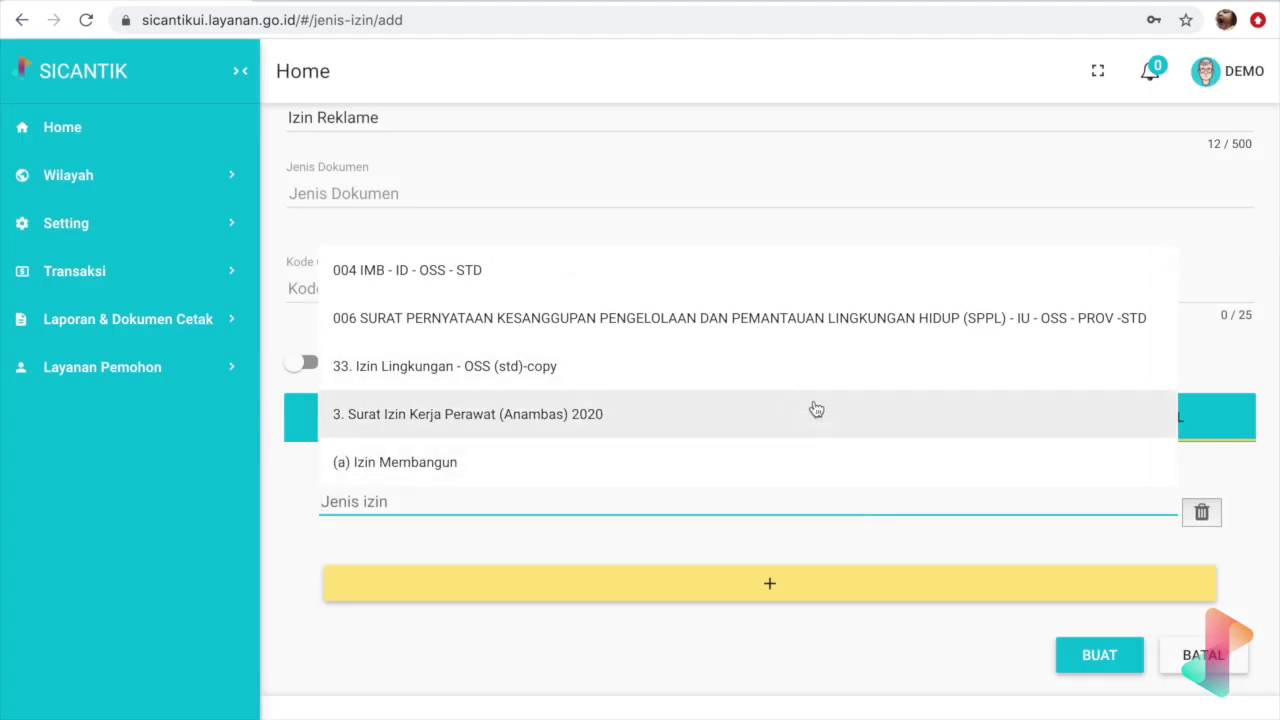
click(783, 683)
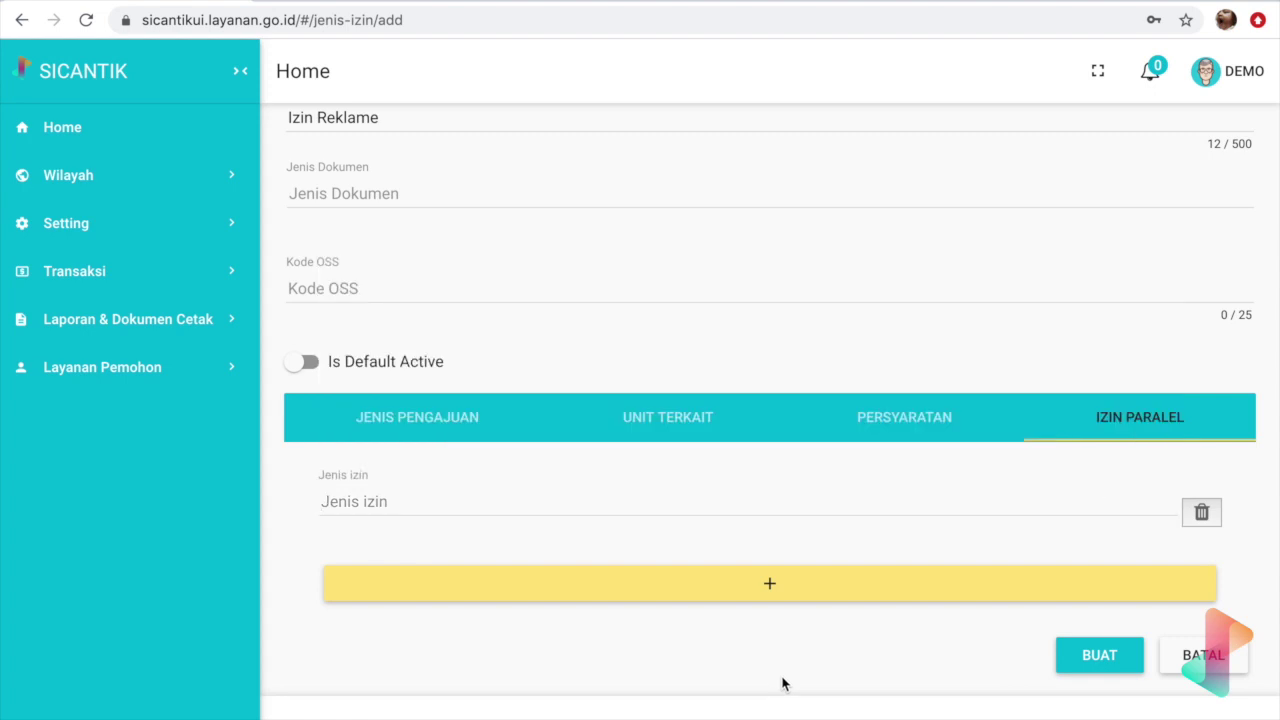
click(1205, 513)
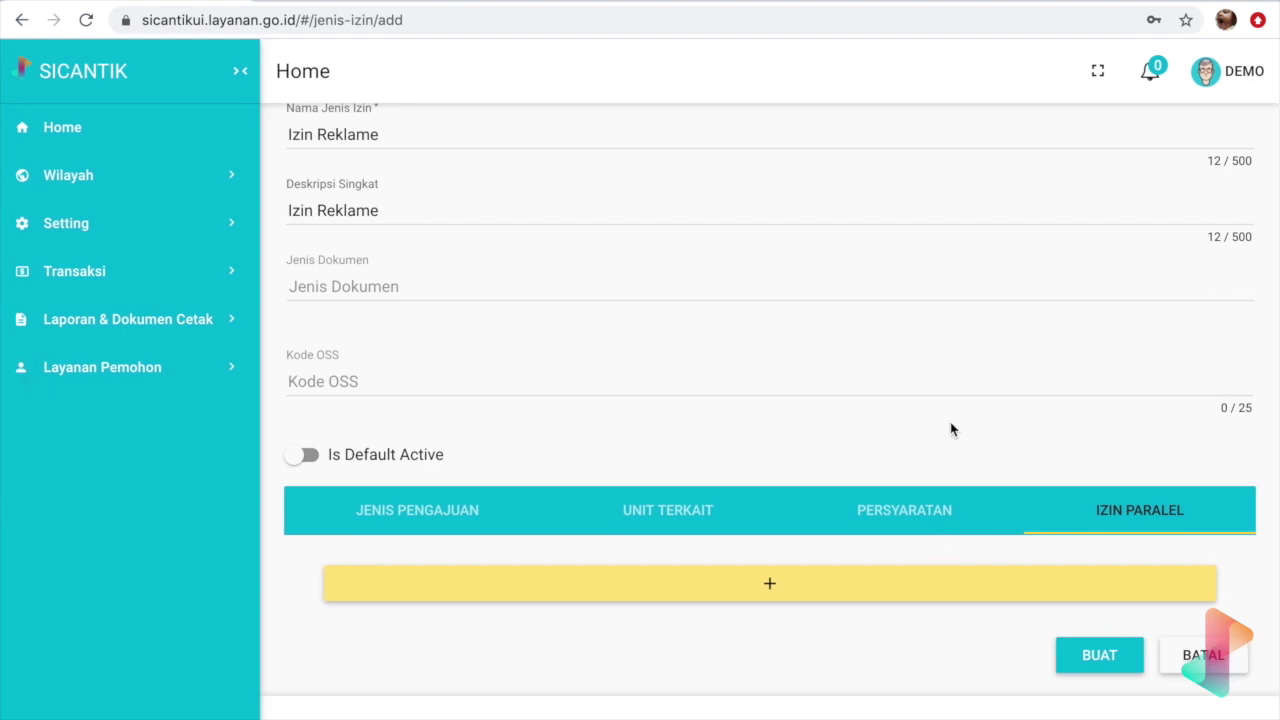
- Change the new permit type's name to "Izin Reklame Contoh" and create it
scroll(951, 429, up, 1)
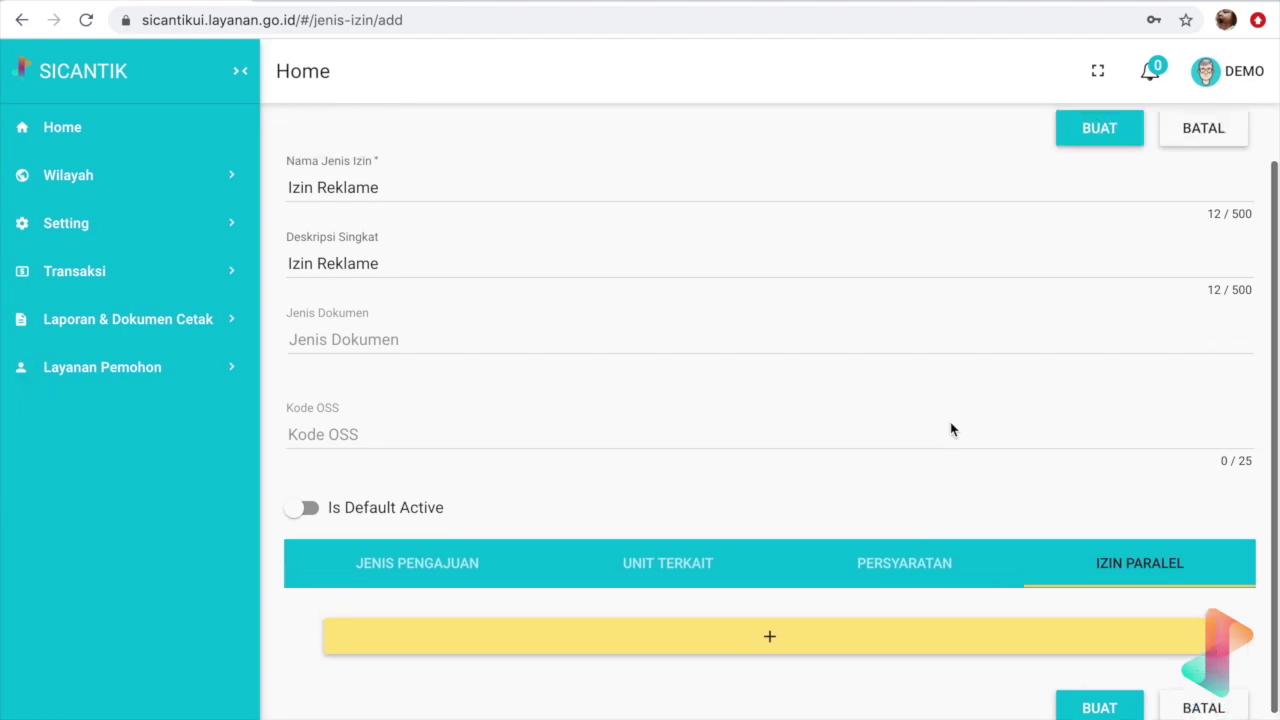
click(455, 564)
scroll(608, 413, down, 2)
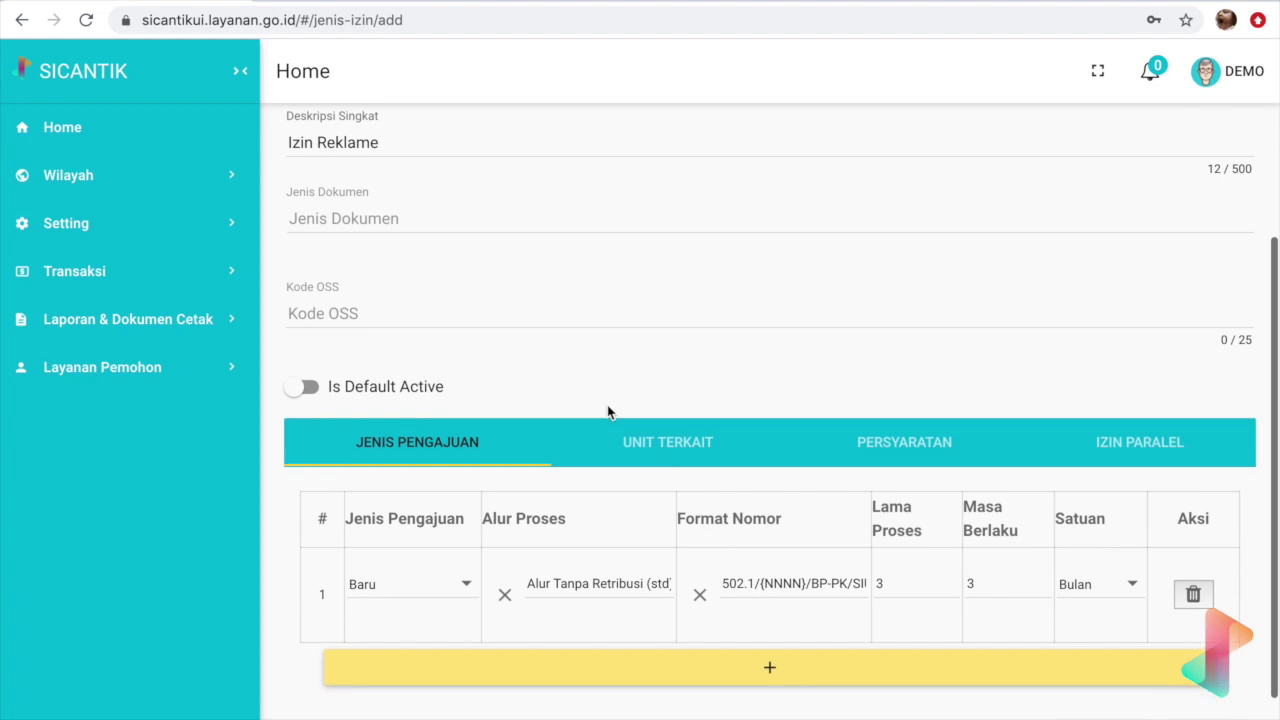
scroll(608, 413, up, 2)
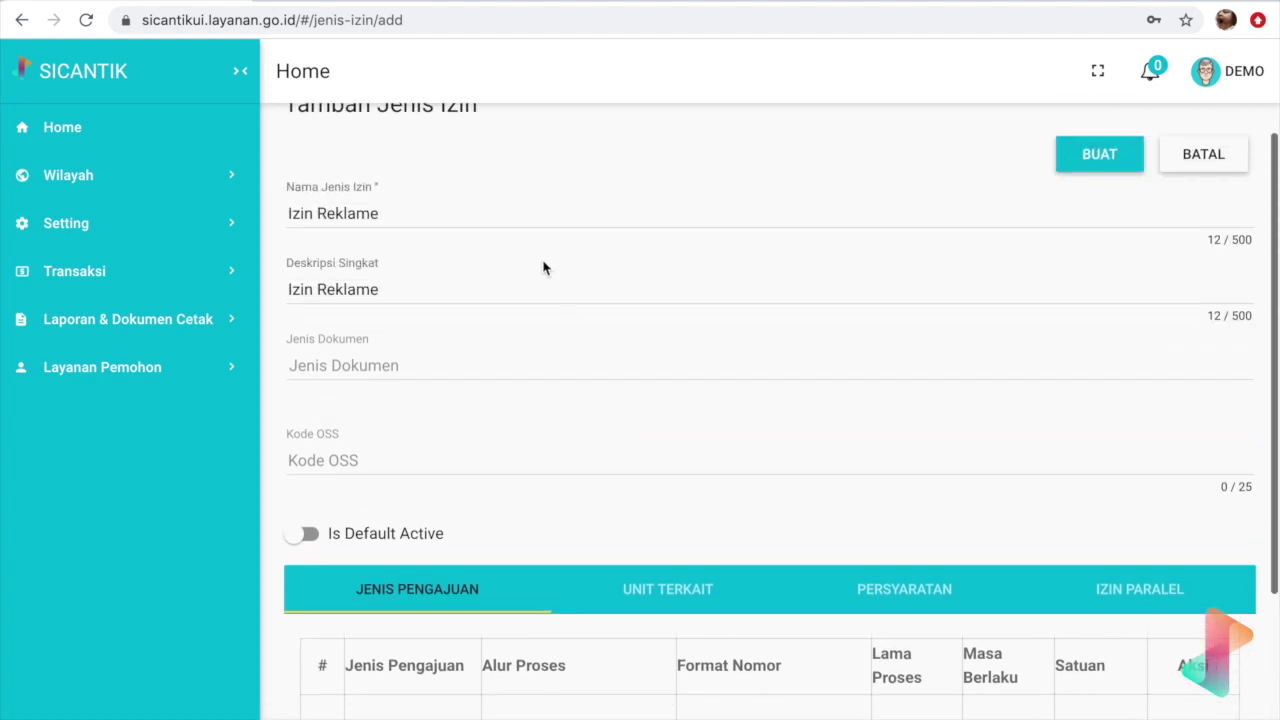
scroll(543, 266, up, 1)
click(535, 251)
text(Contoh)
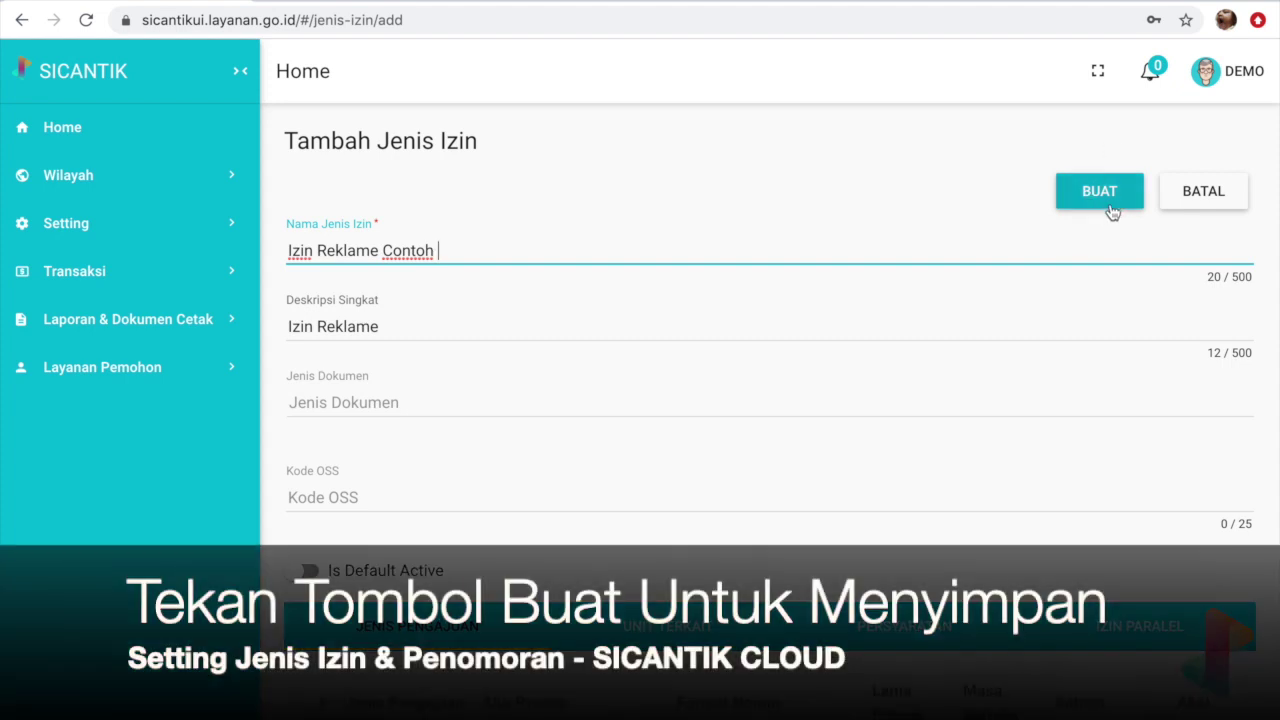
click(1100, 192)
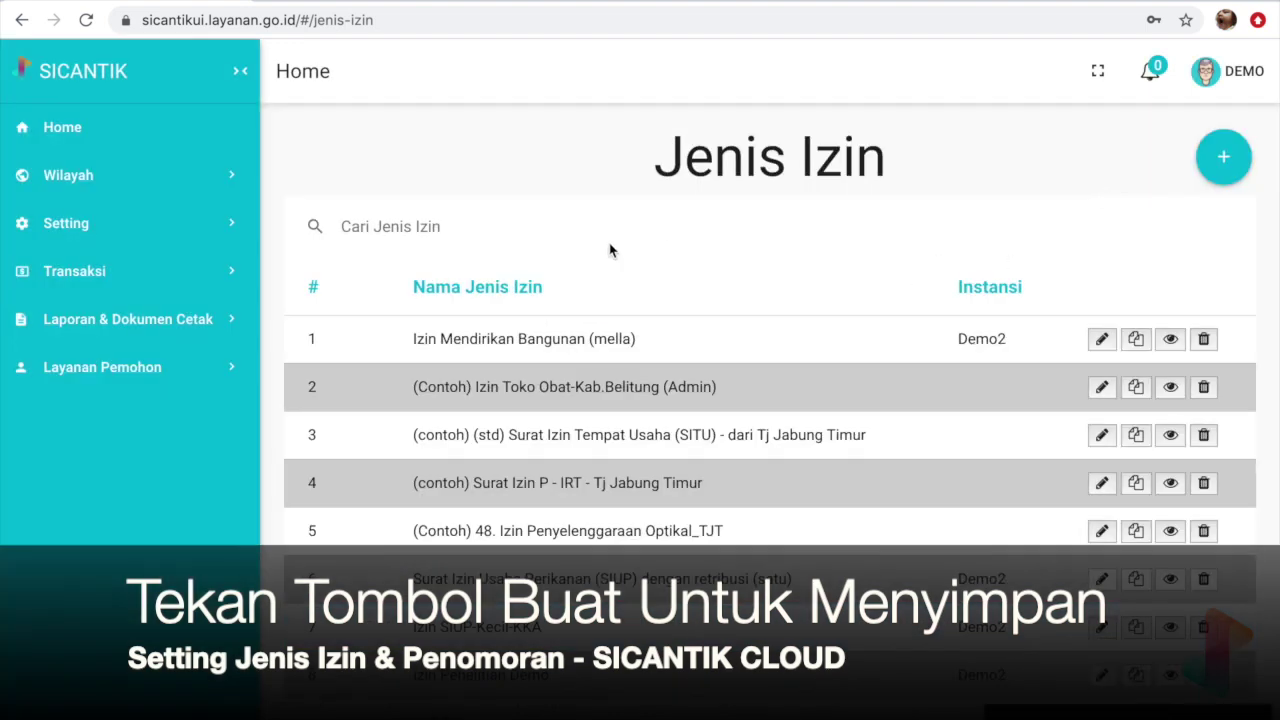
- Search the permit type list for "izin reklame conto"
click(515, 228)
text(izin)
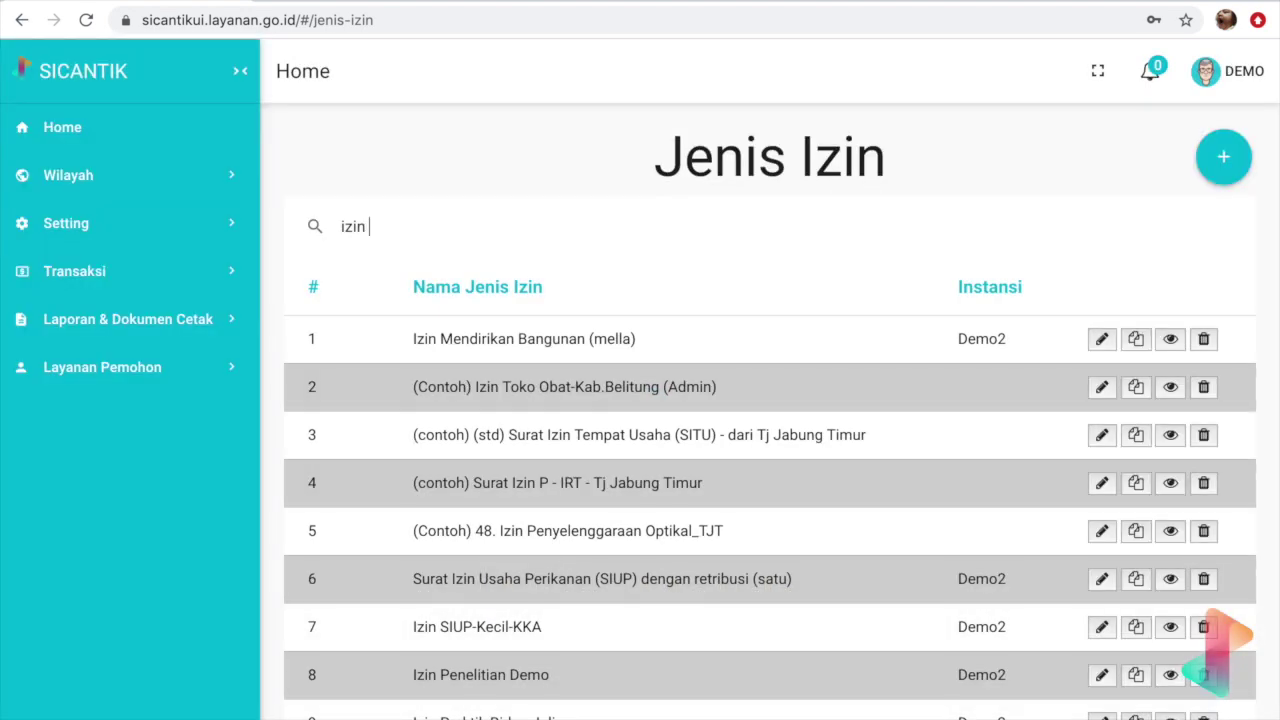
text( pa)
key(BackSpace)
key(BackSpace)
text(reklame conto)
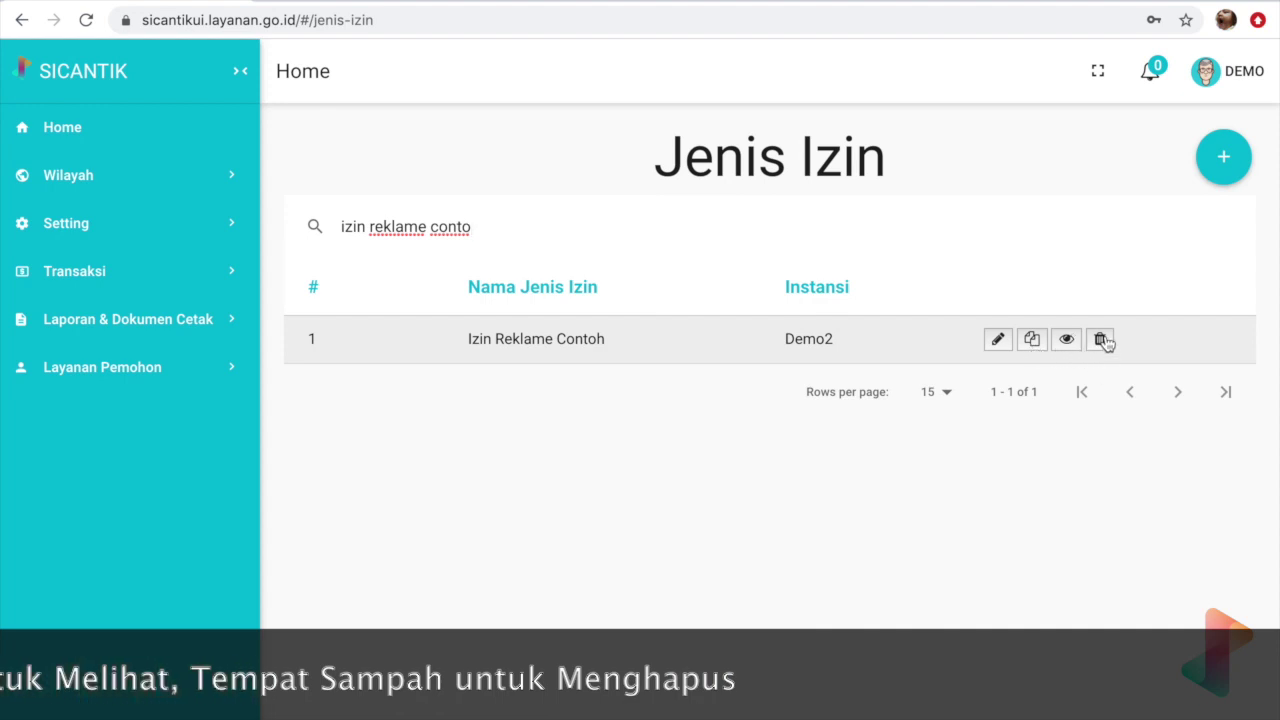
- Open "Izin Reklame Contoh" for editing, review its details and submission type, and leave without updating it
click(998, 340)
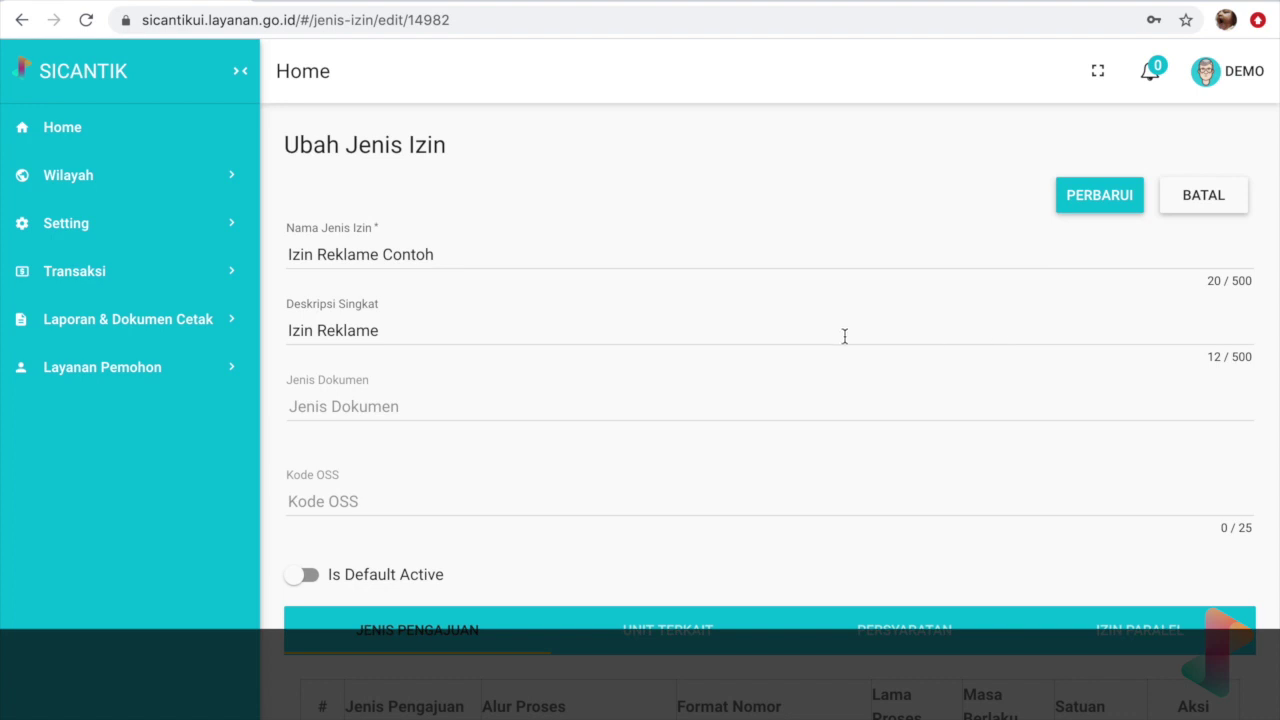
scroll(786, 366, down, 3)
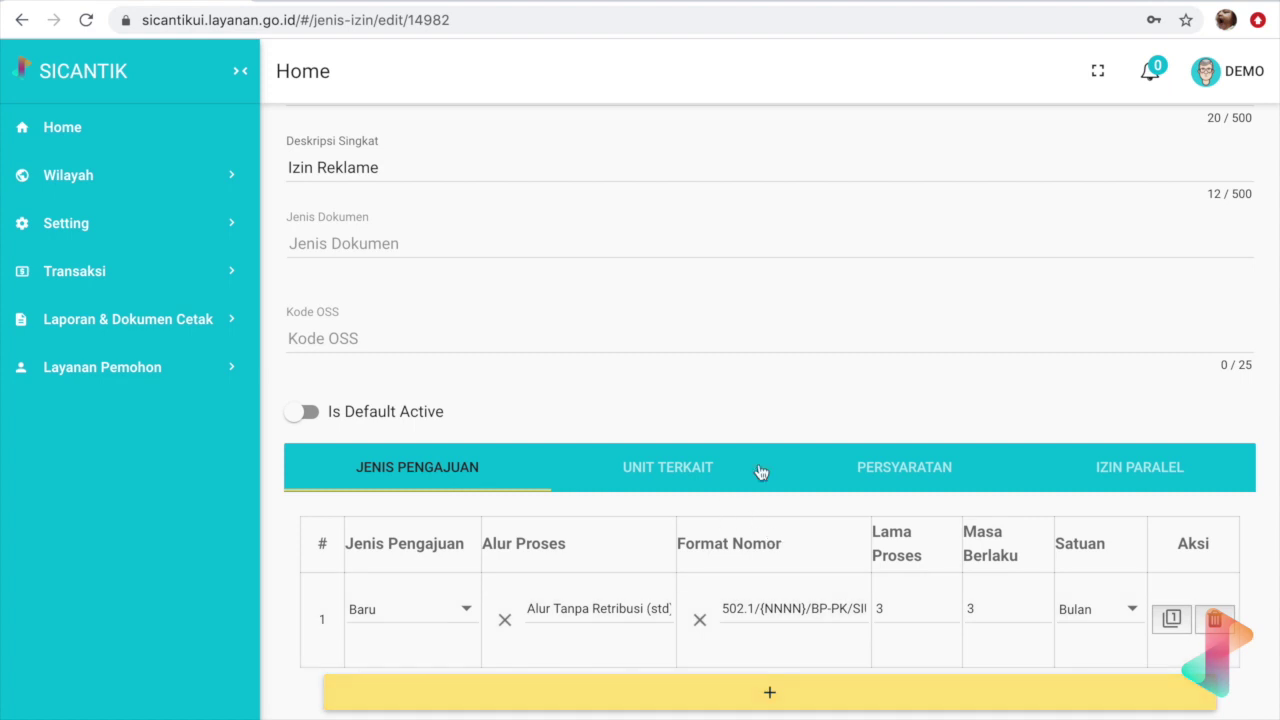
scroll(775, 452, down, 2)
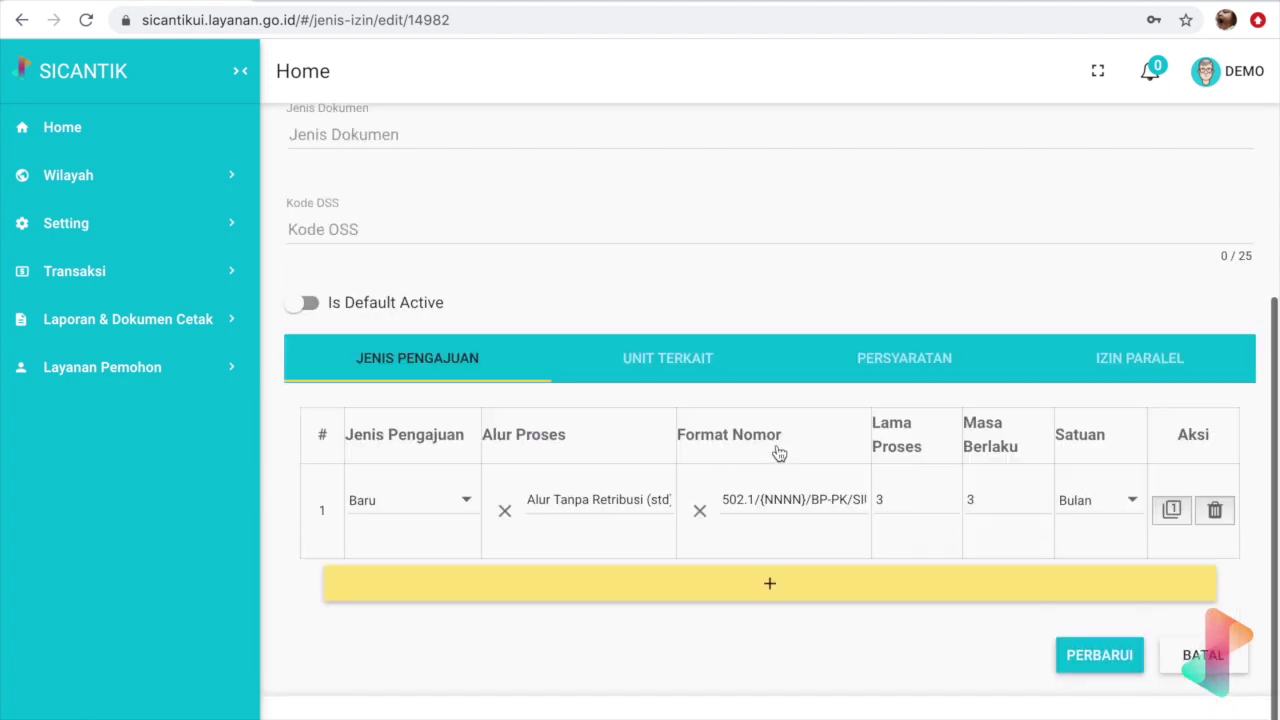
click(1179, 657)
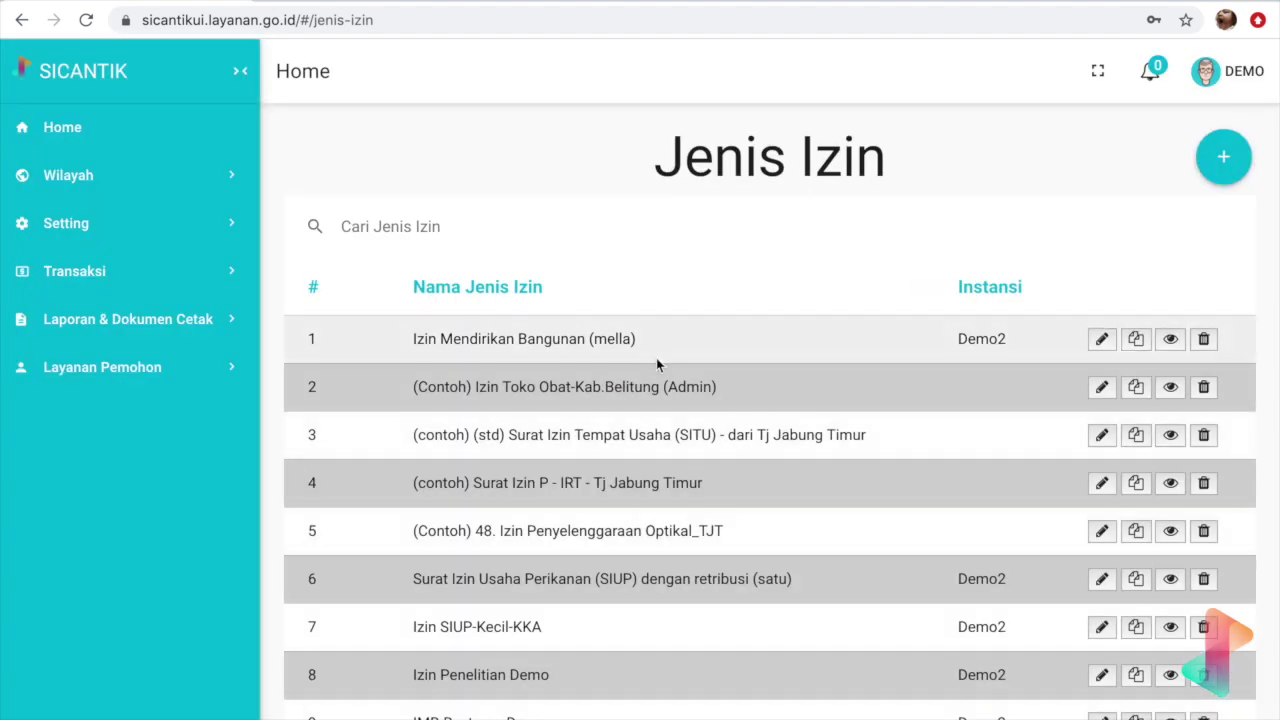
- Search the permit type list for "izin reklame contoh", and clear the search
text(izin reklame)
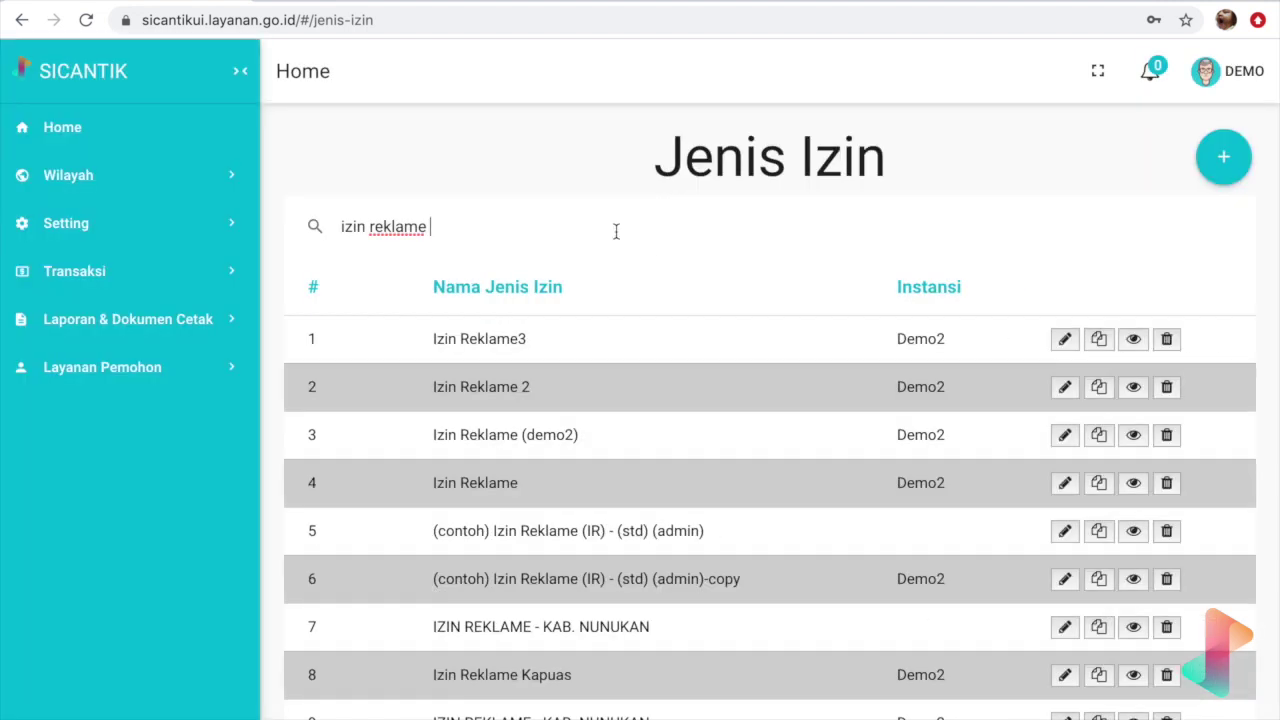
text( contoh)
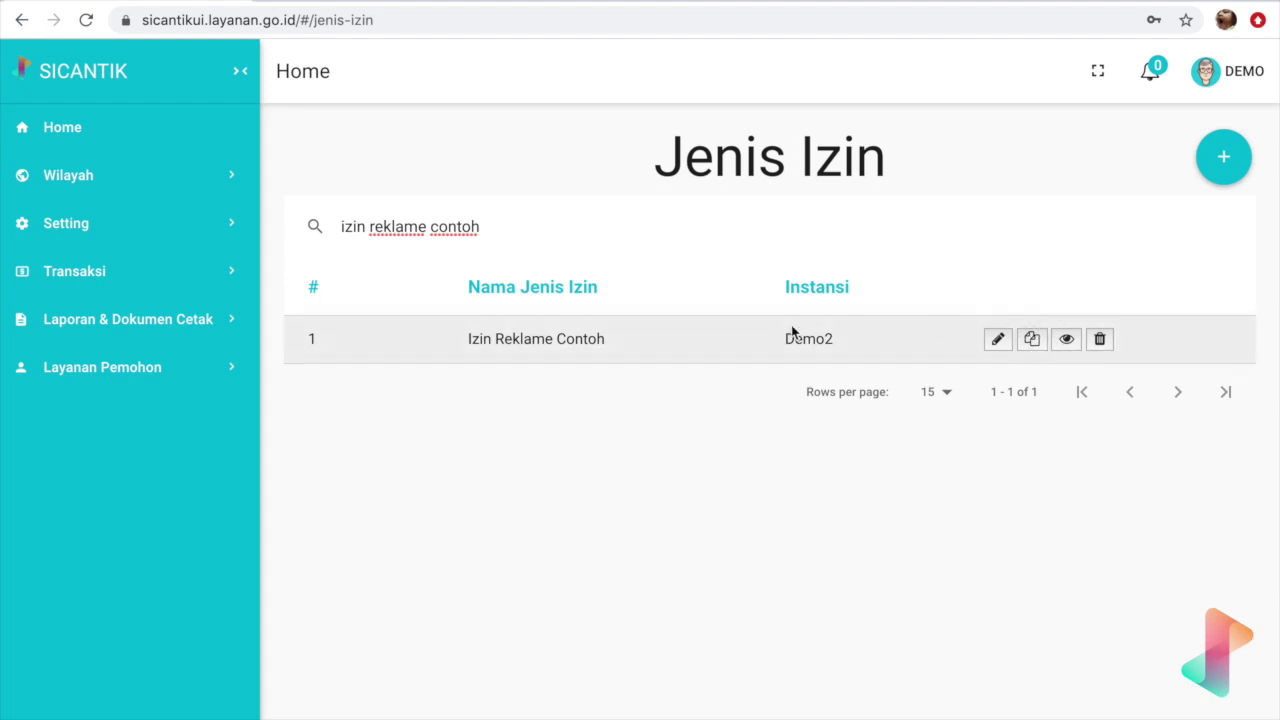
key(BackSpace)
key(BackSpace)
key(BackSpace)
key(BackSpace)
key(BackSpace)
key(BackSpace)
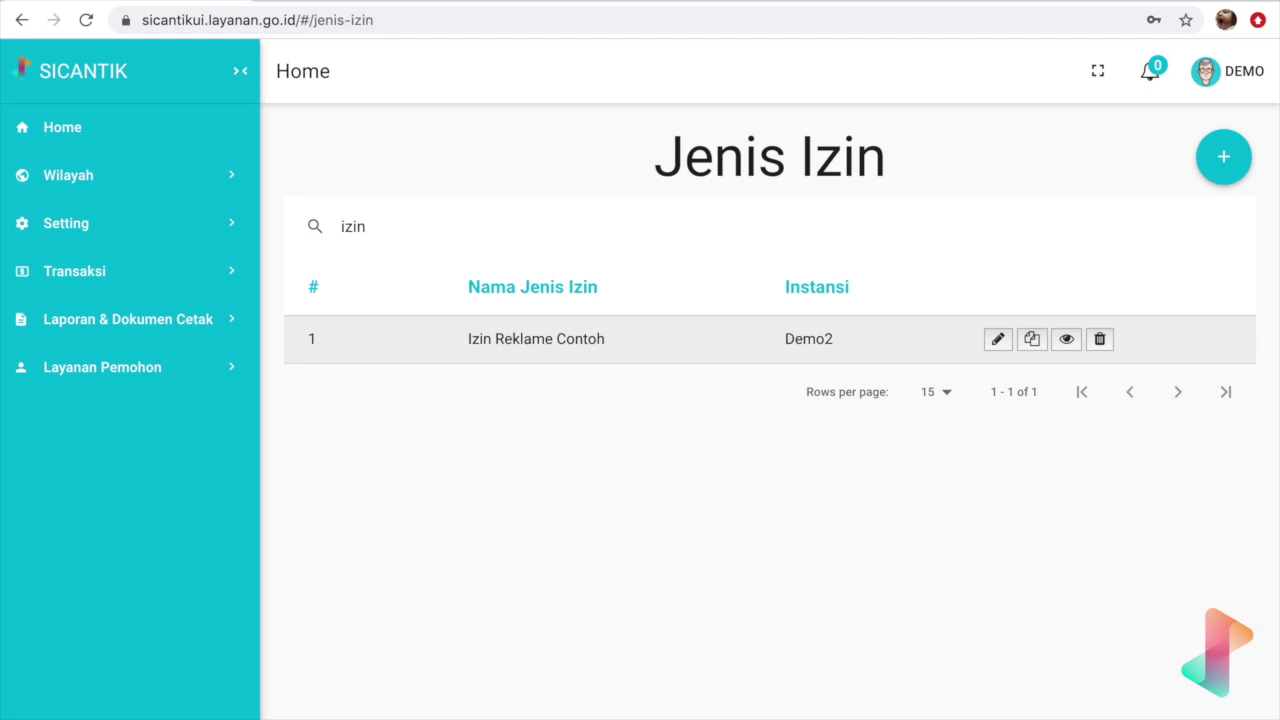
key(BackSpace)
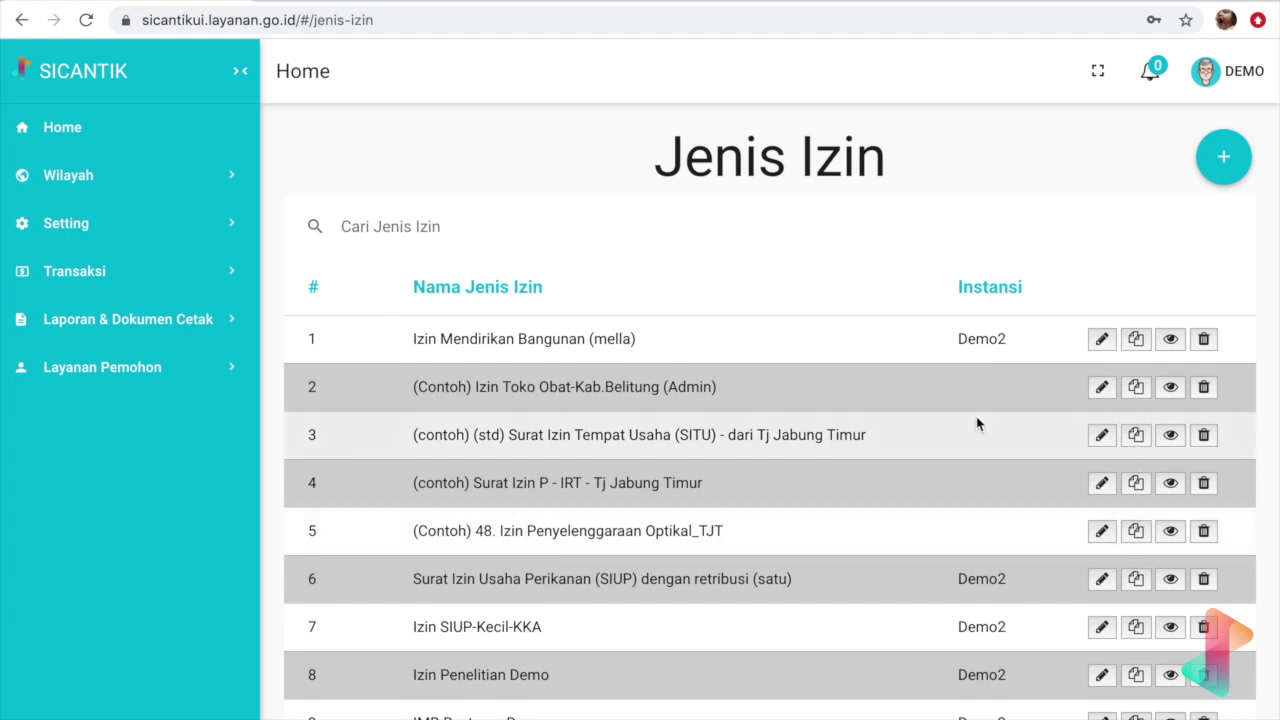
click(714, 223)
text(jen)
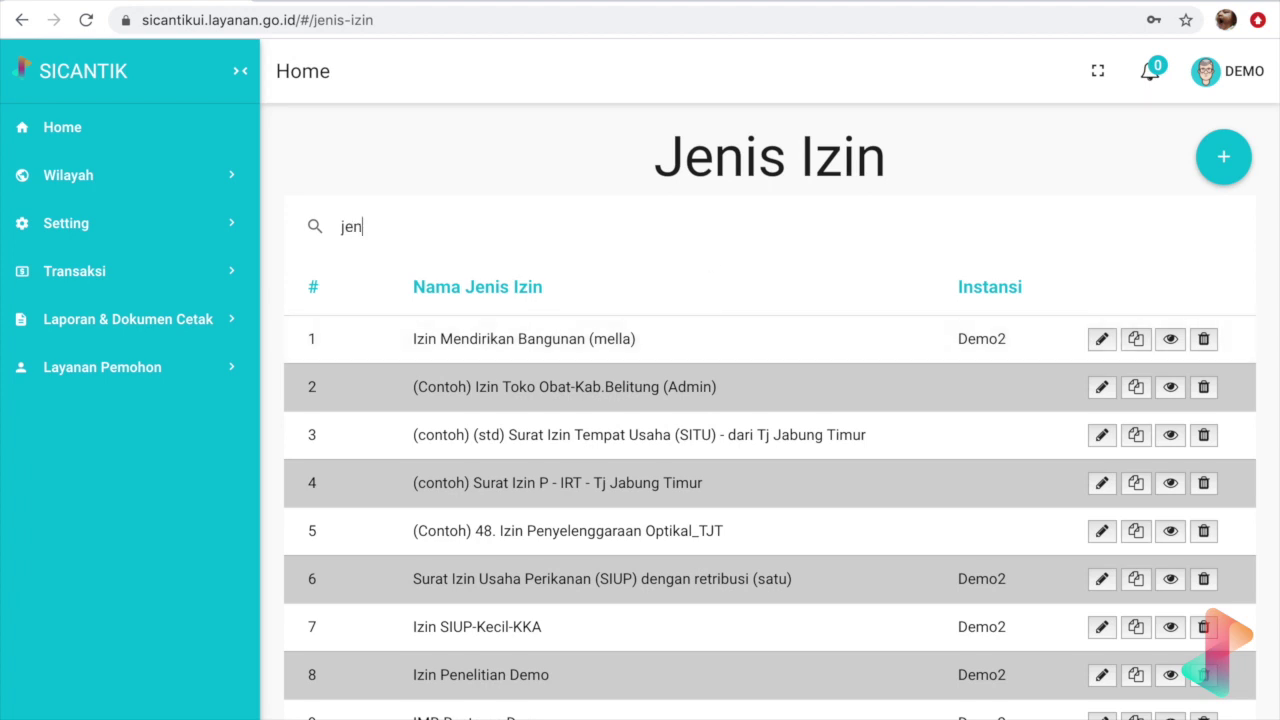
key(BackSpace)
key(BackSpace)
key(BackSpace)
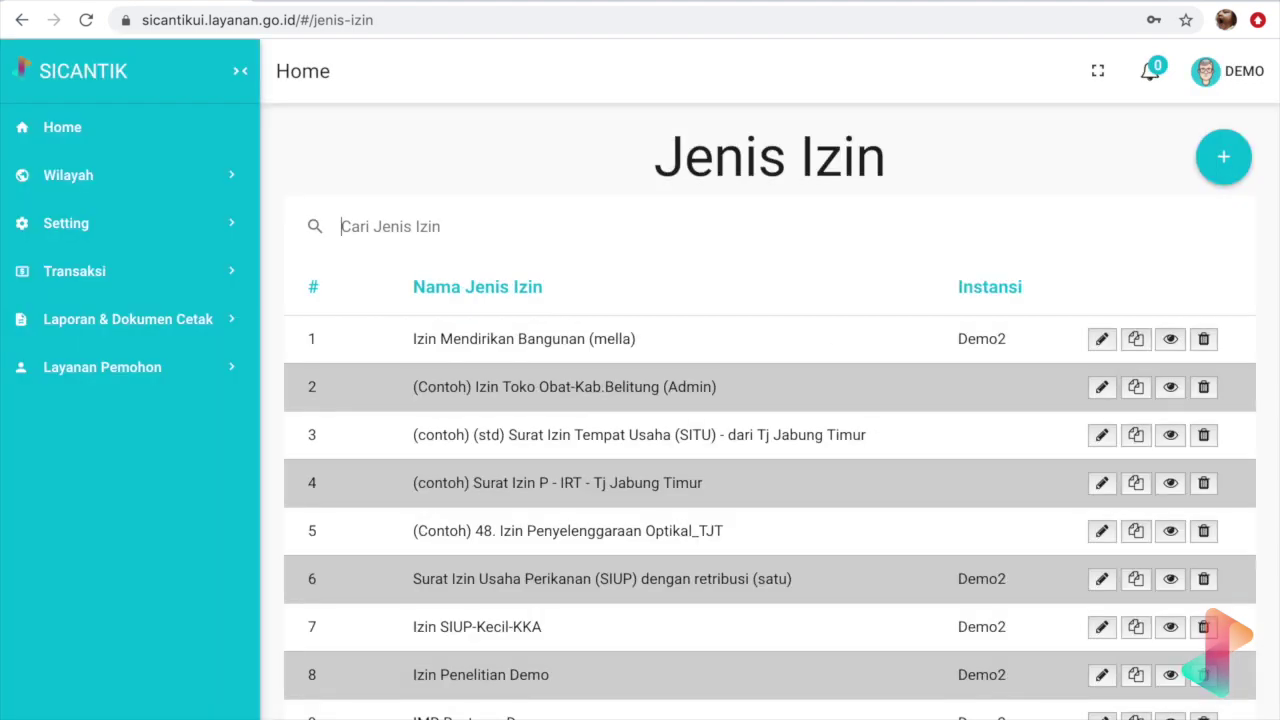
- Find the permit type "izin reklame contoh" again and open it for editing to view its submission type
text(izin re)
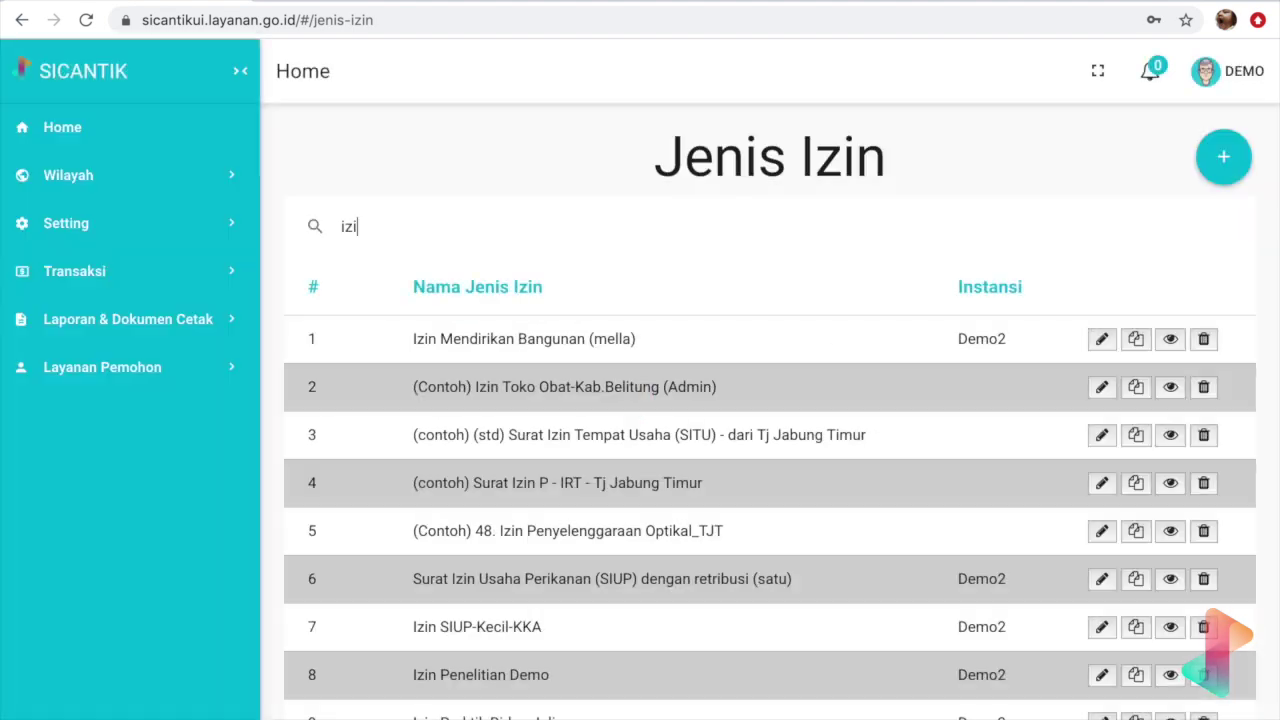
text(klame contoh)
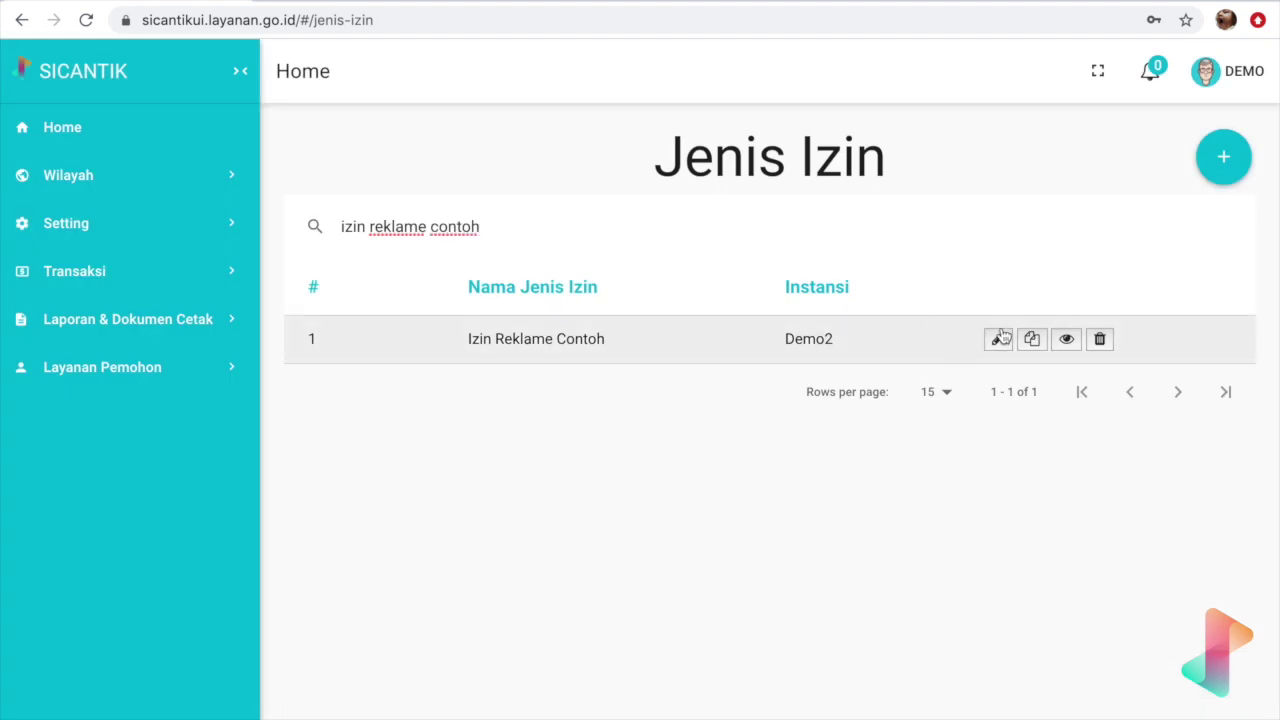
click(998, 342)
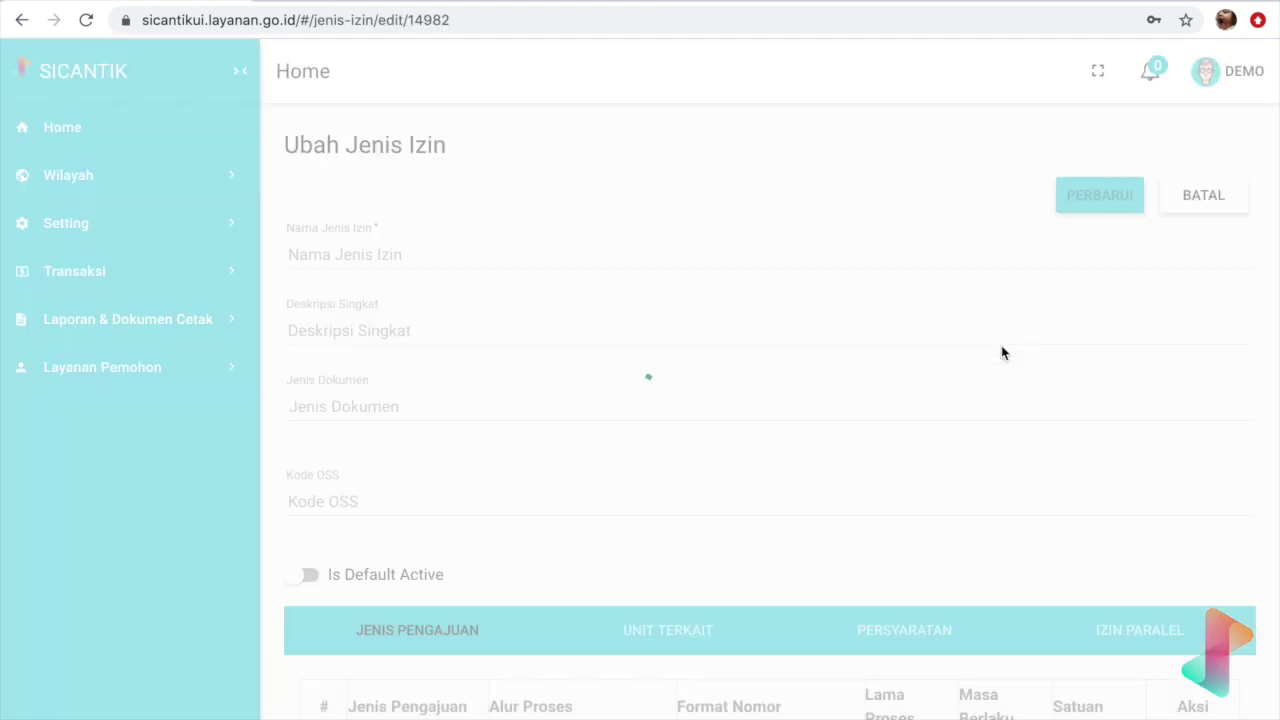
scroll(795, 430, down, 2)
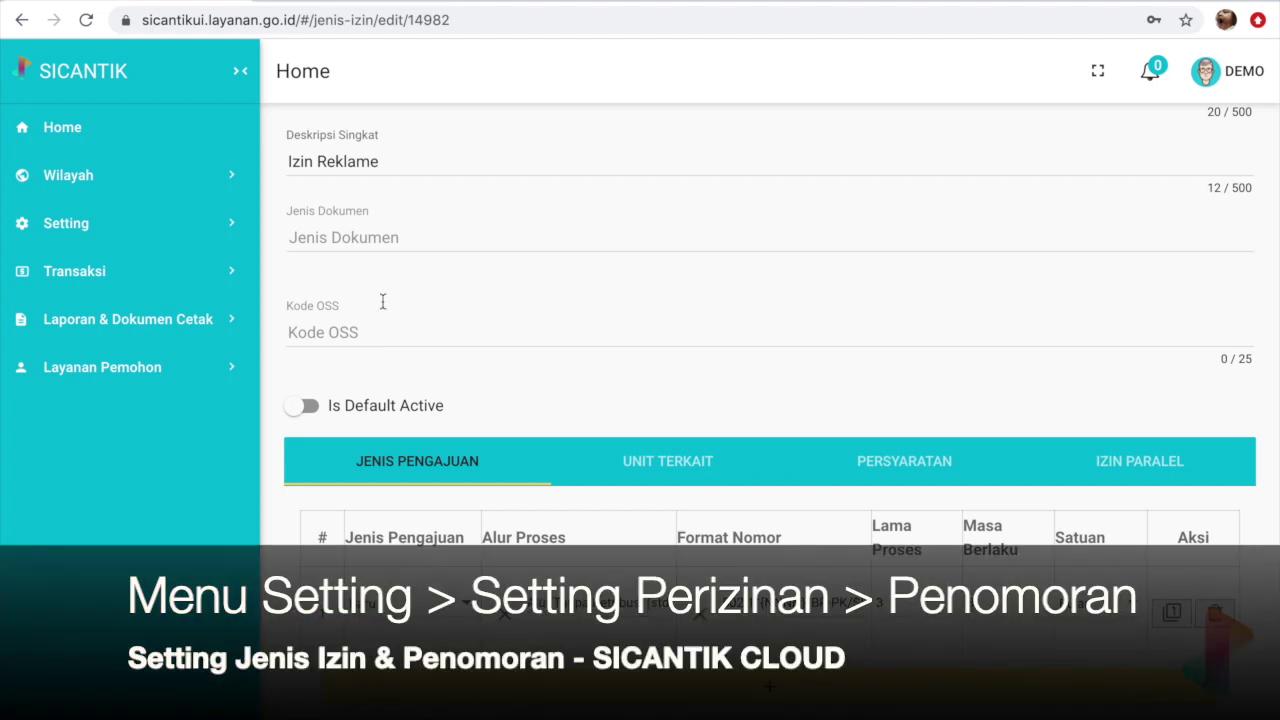
- Go to the Penomoran page of the permit settings (Seting Perizinan)
click(206, 224)
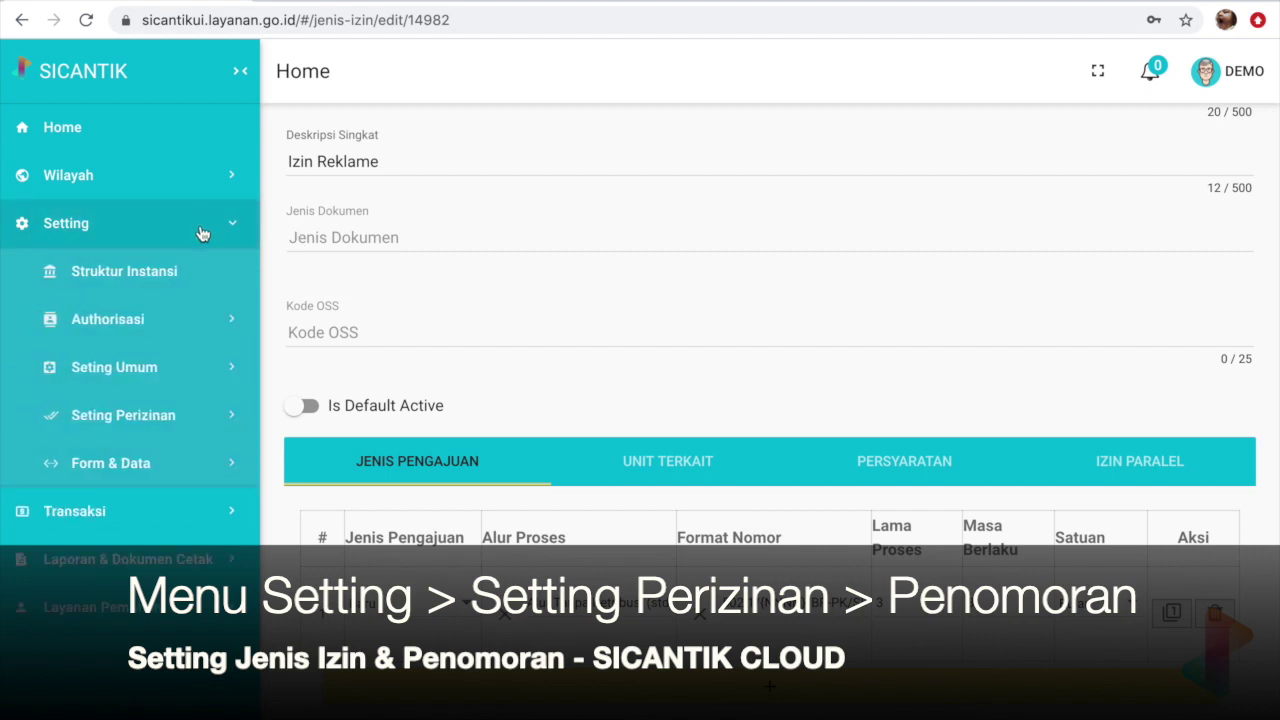
click(166, 462)
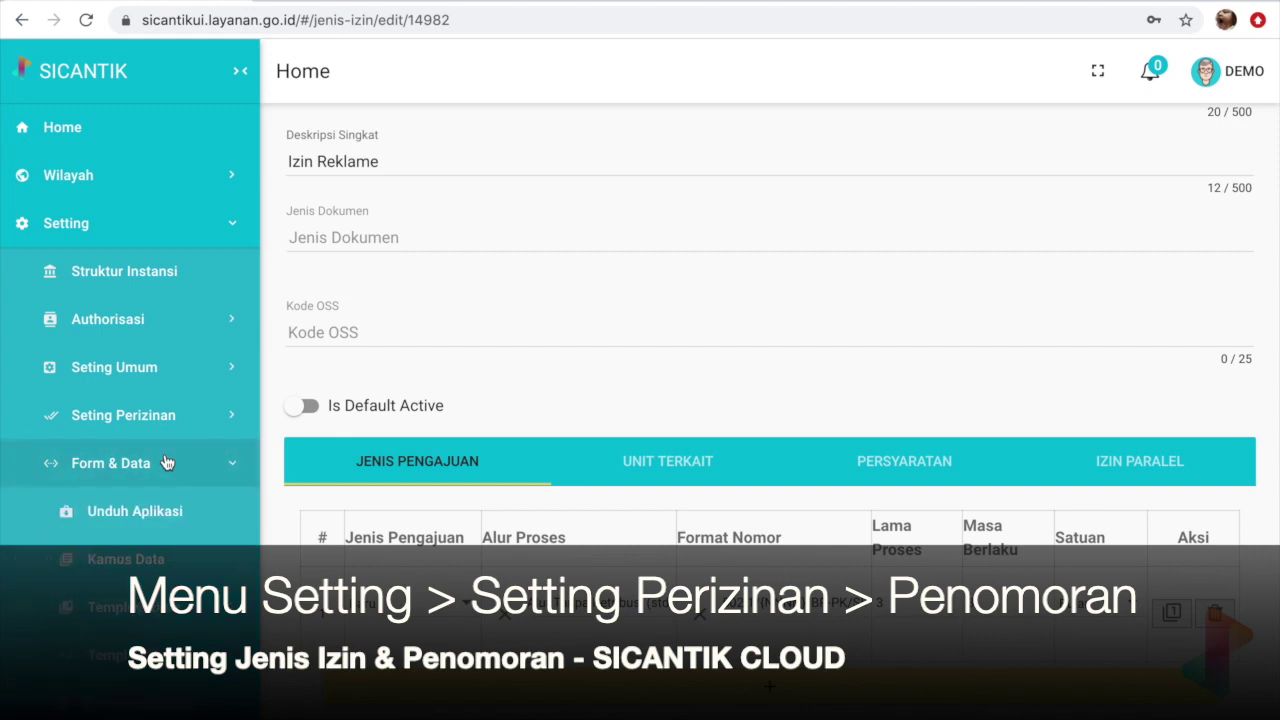
scroll(166, 462, down, 1)
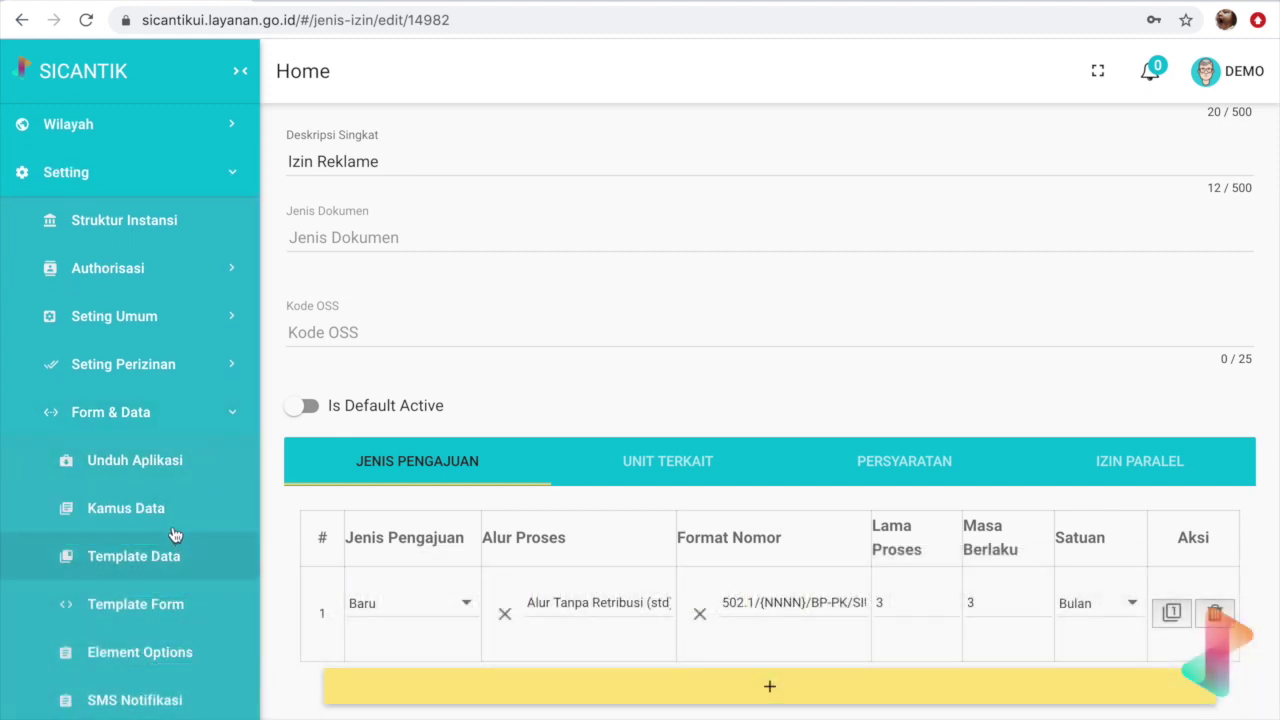
click(190, 372)
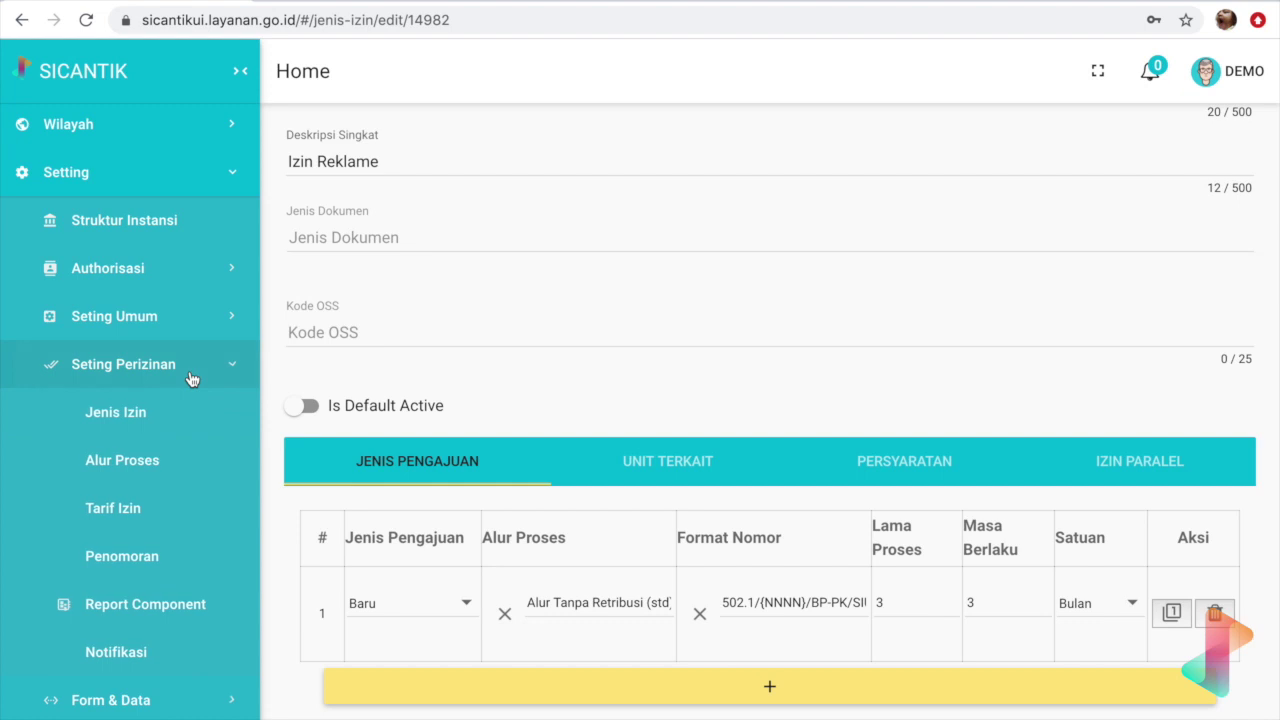
right_click(165, 549)
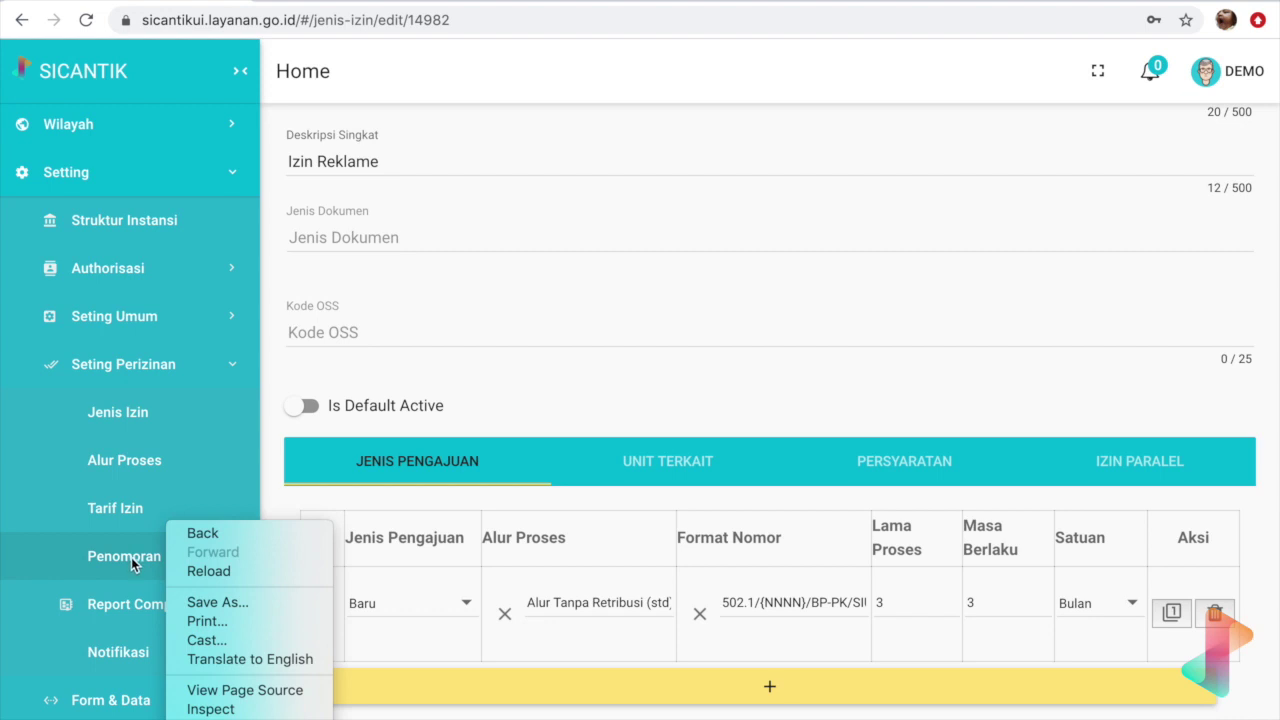
click(132, 558)
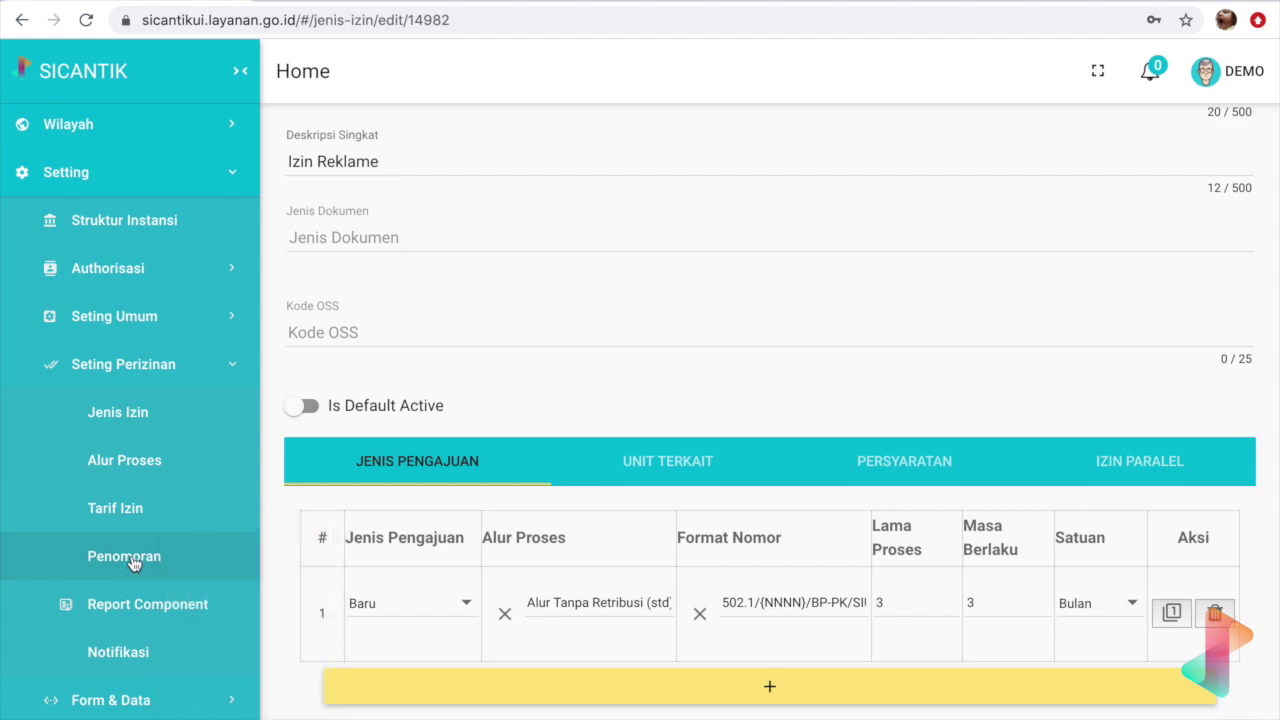
click(137, 563)
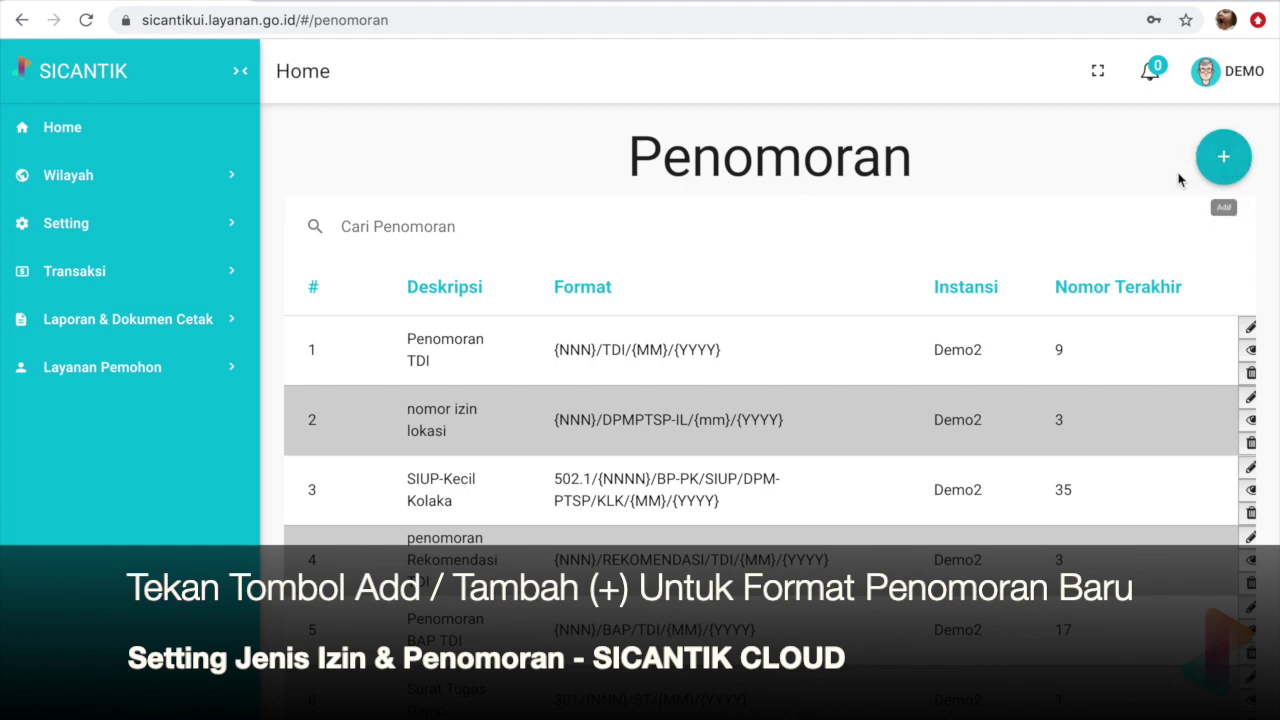
- Start a new numbering format and enter "Nomor Pendaftaran Izin Reklame Baru" as its description
click(1227, 162)
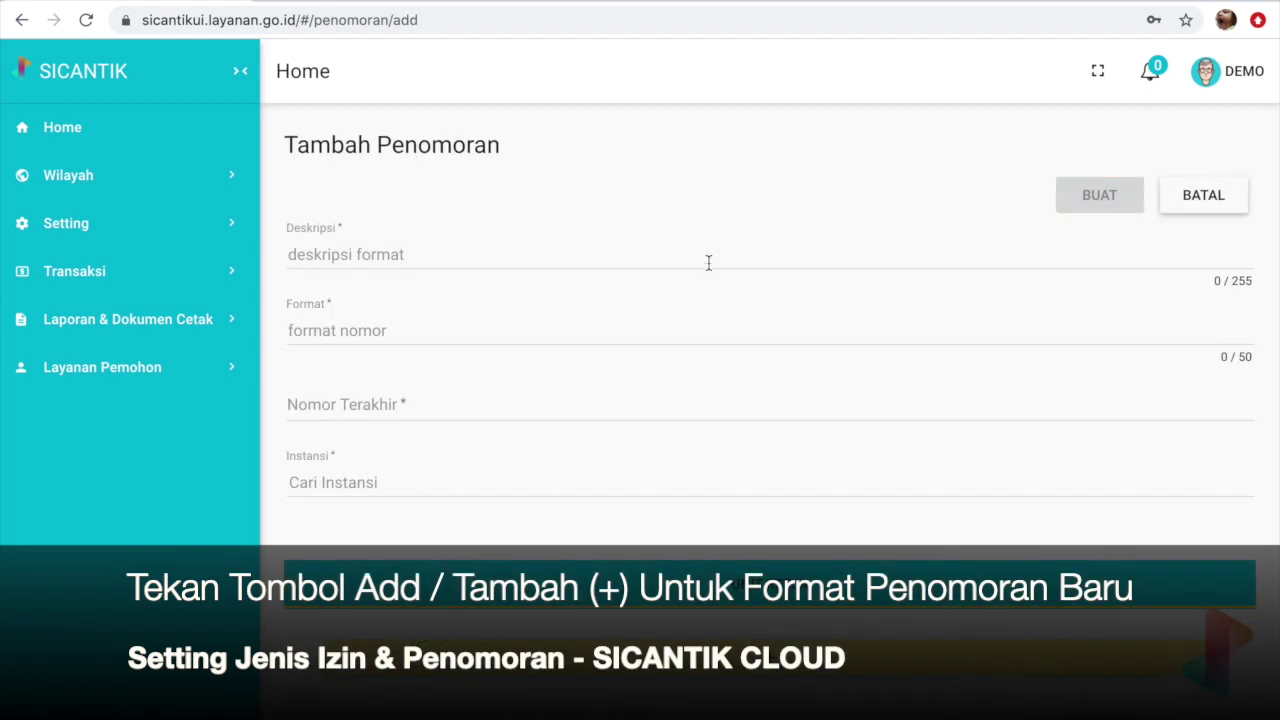
click(708, 261)
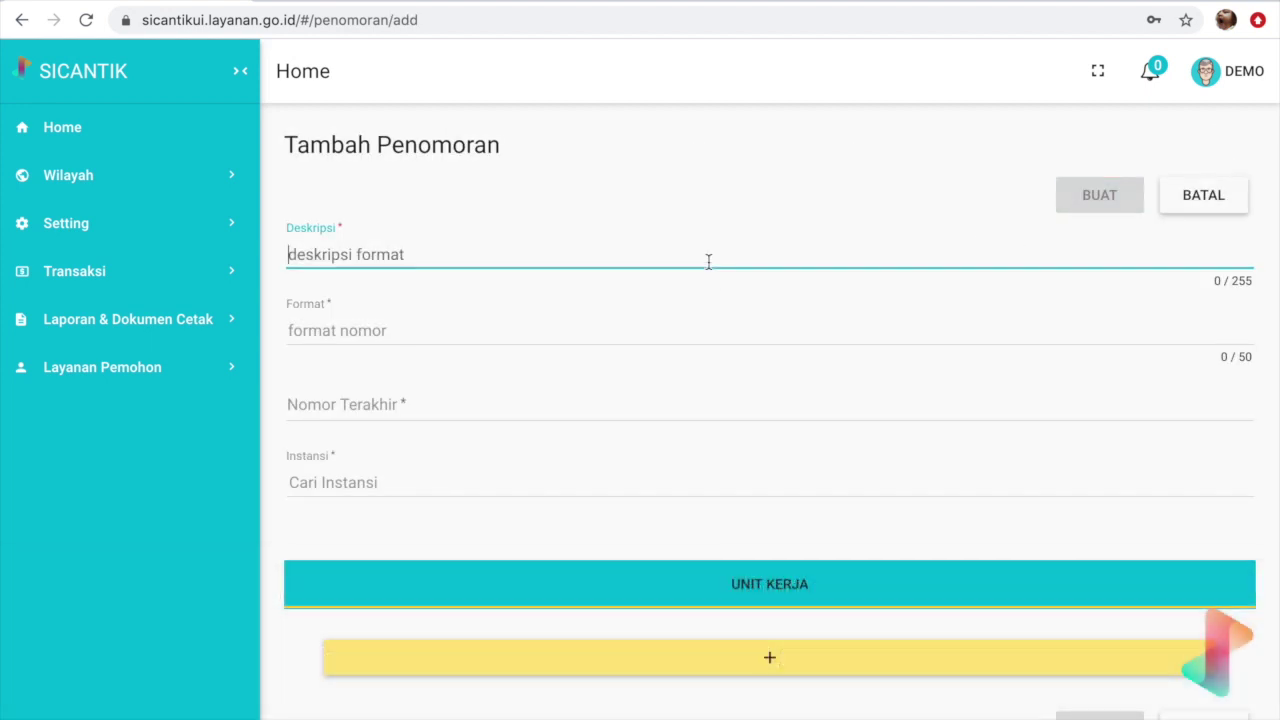
text(N)
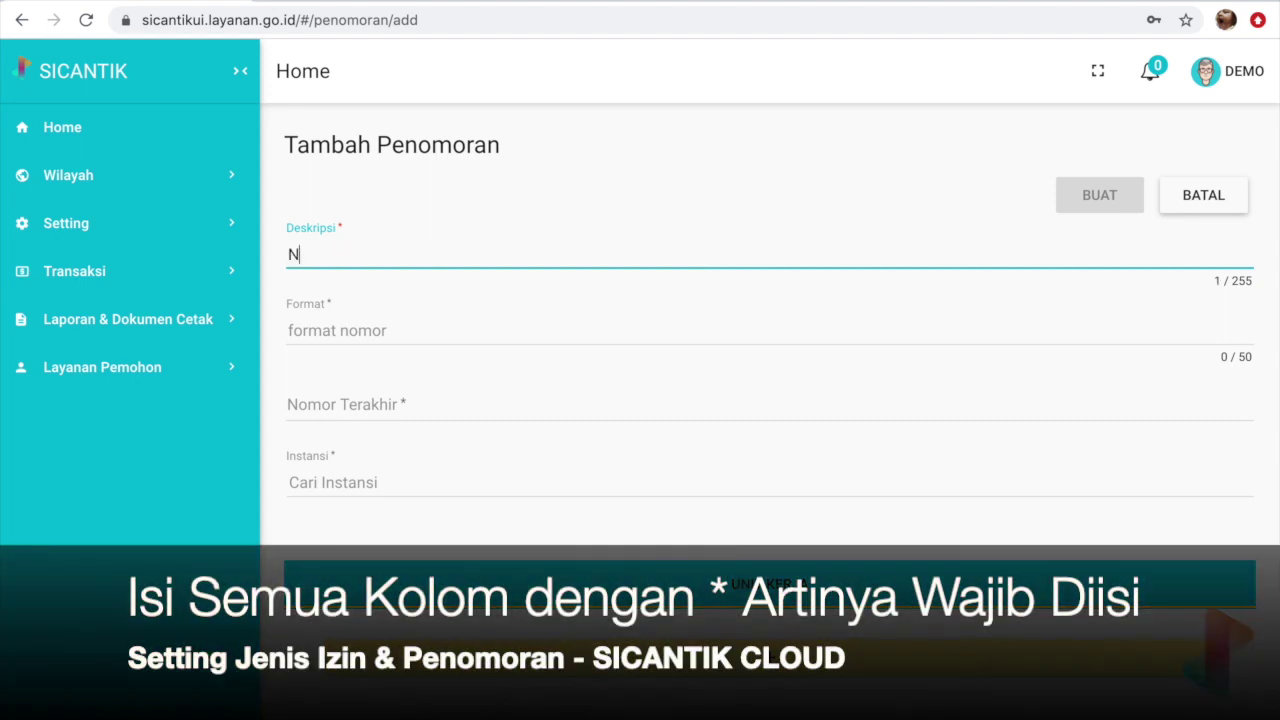
text(omor Izin )
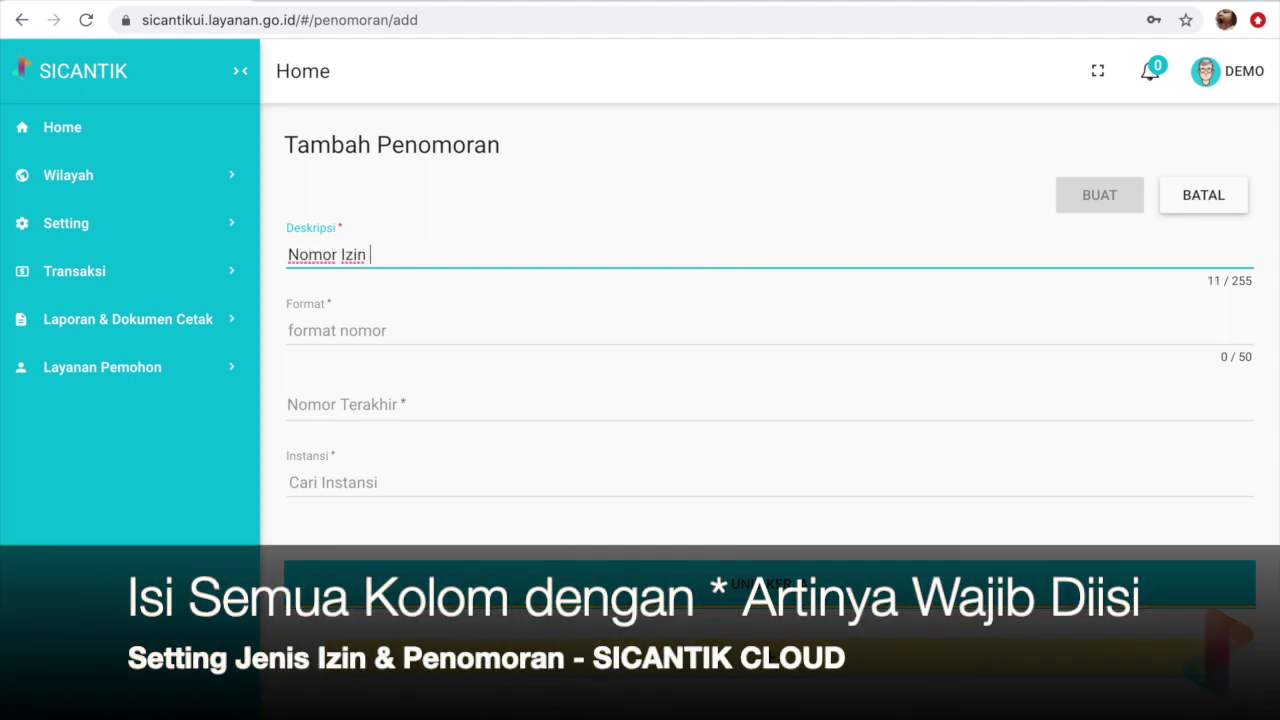
text(Reklame Baru)
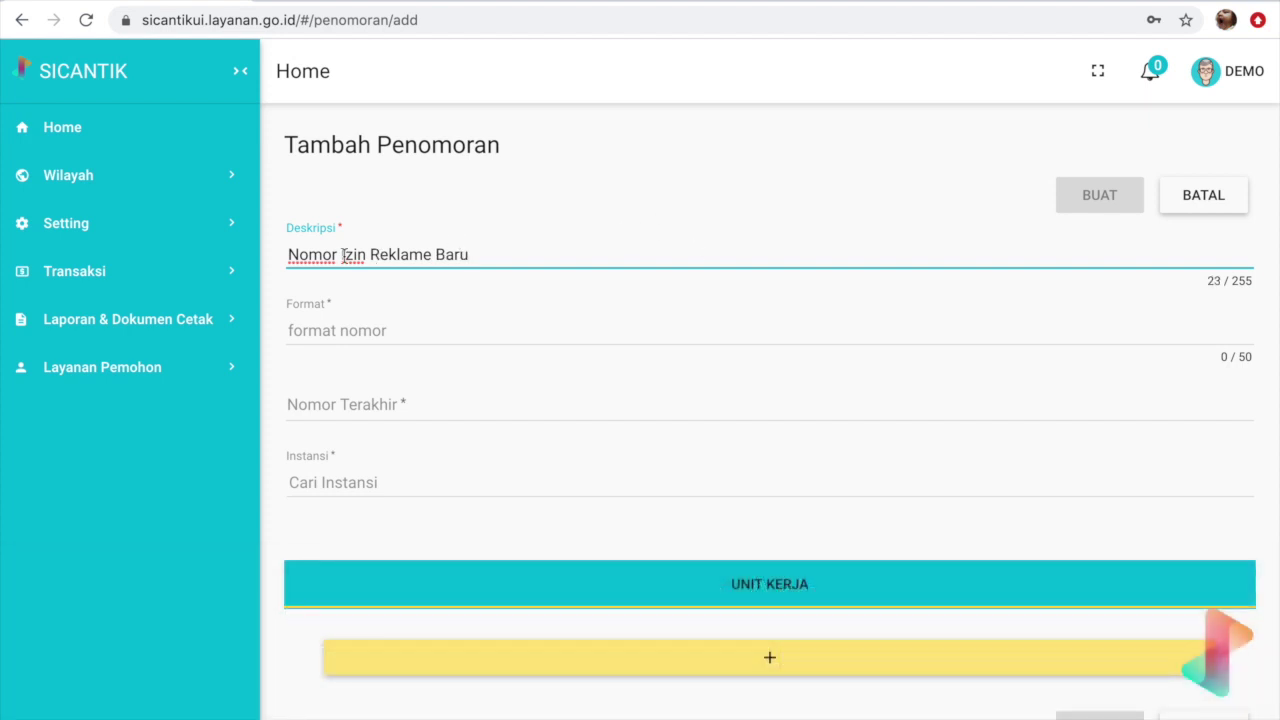
text(Pendaftar)
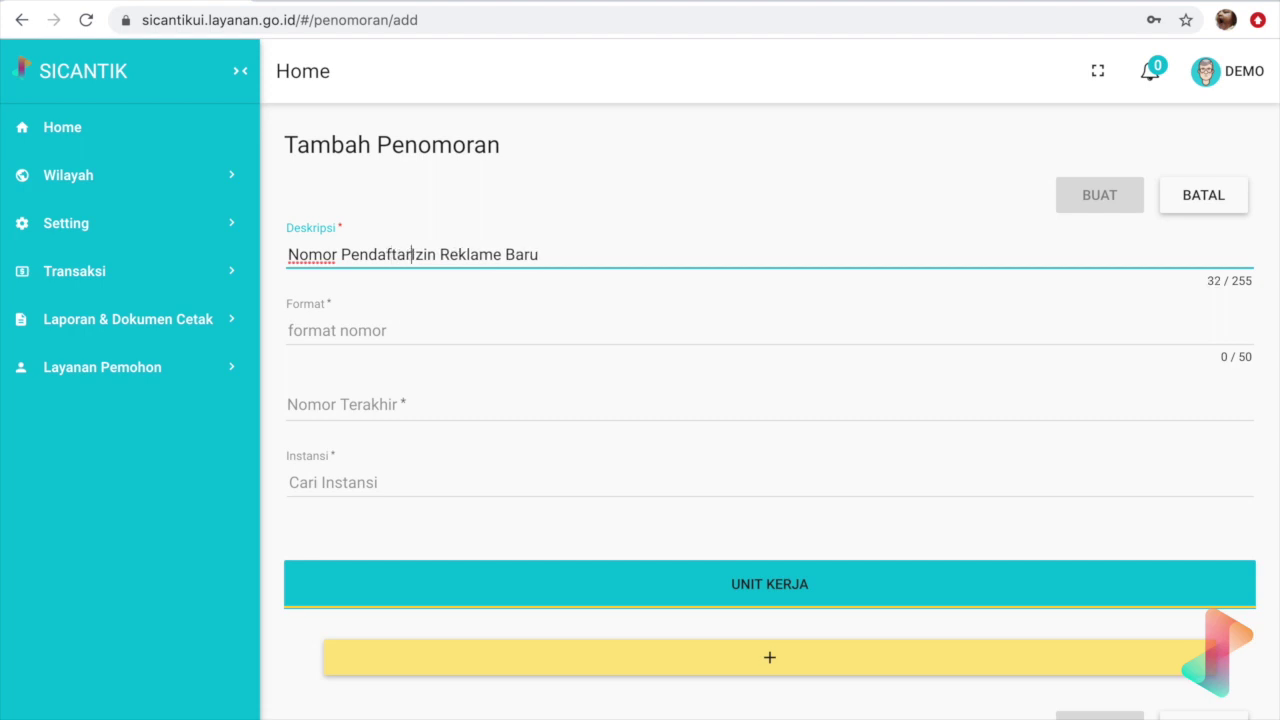
text(an)
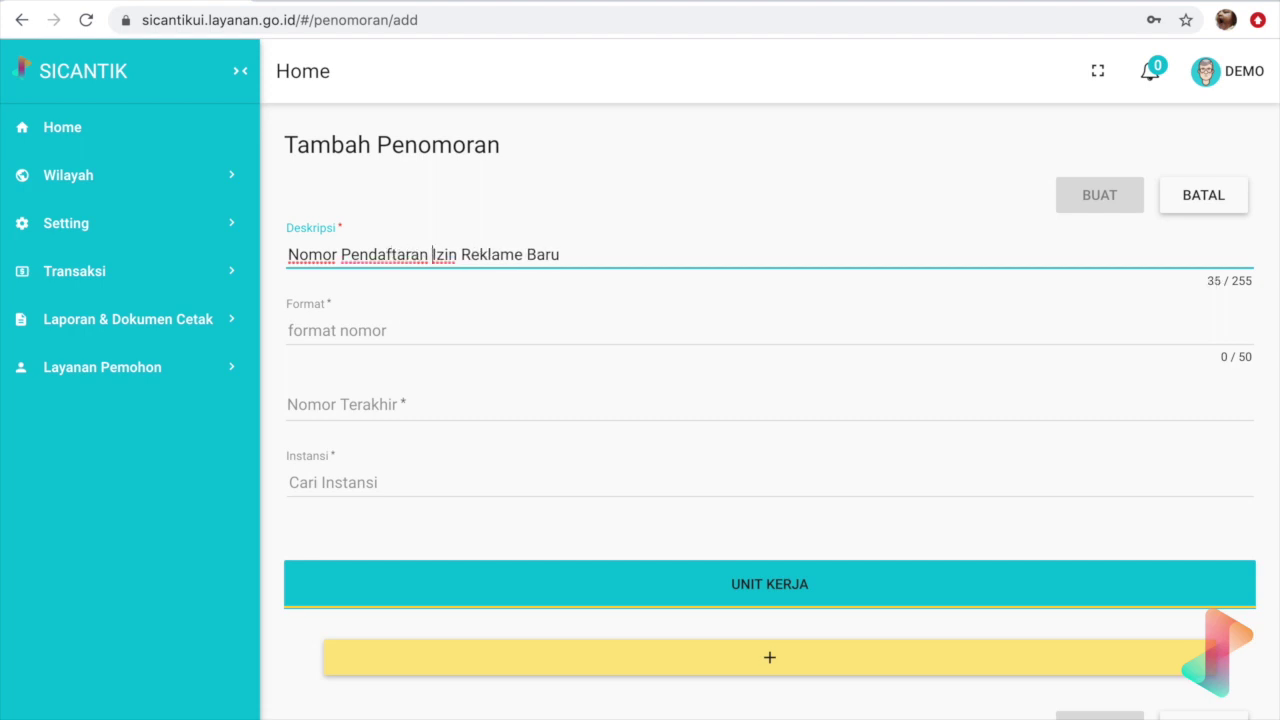
- Enter {NNN}{MM}{YYYY} as the number format of the new numbering entry
click(347, 334)
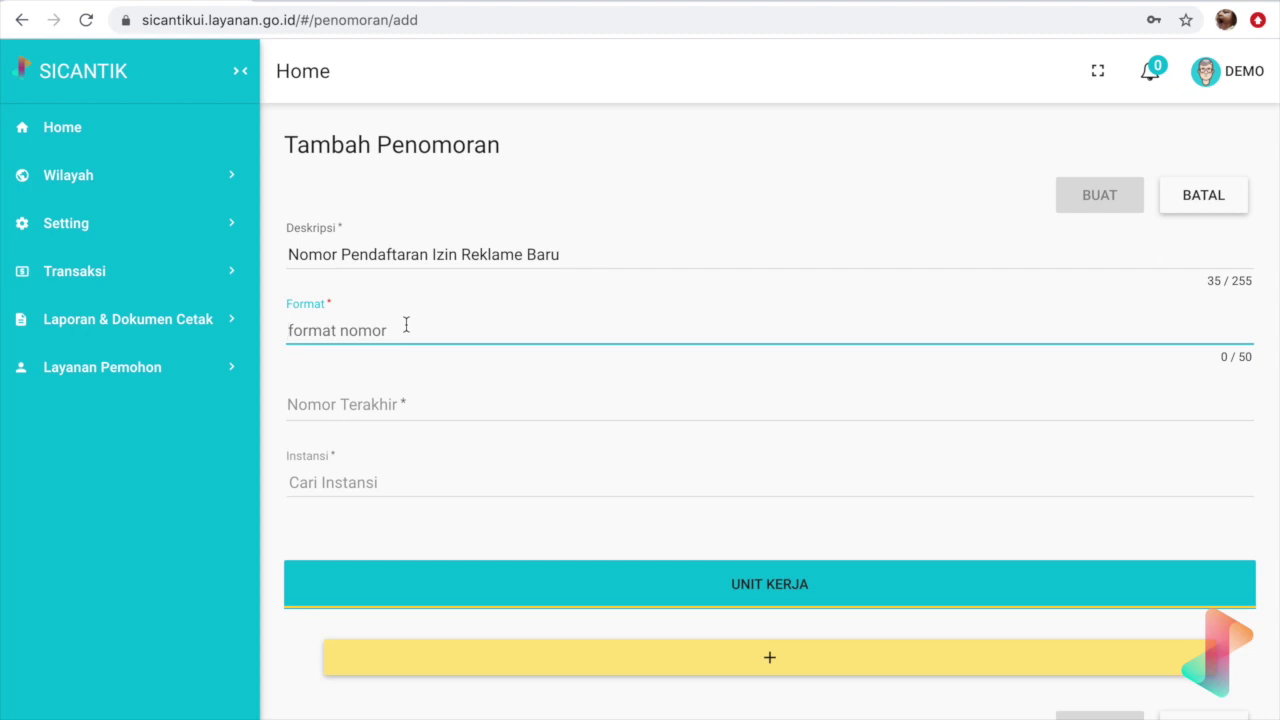
text({NNN})
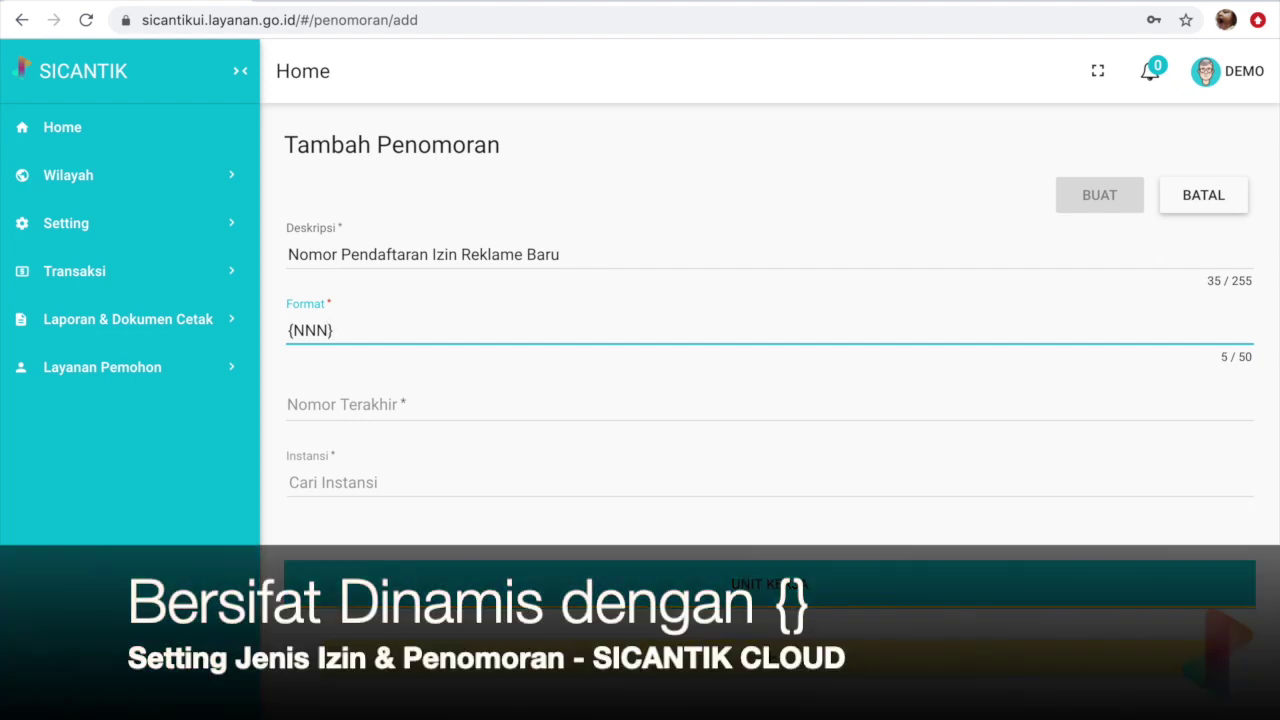
text({{MM})
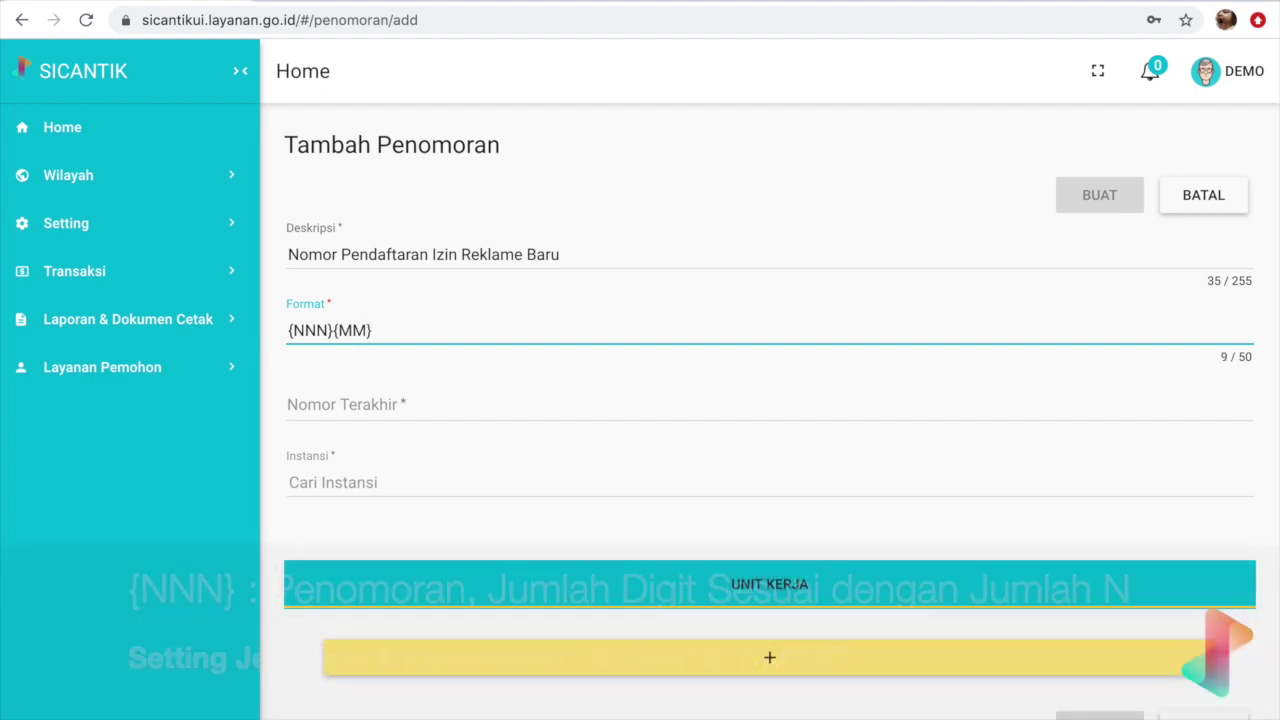
text({)
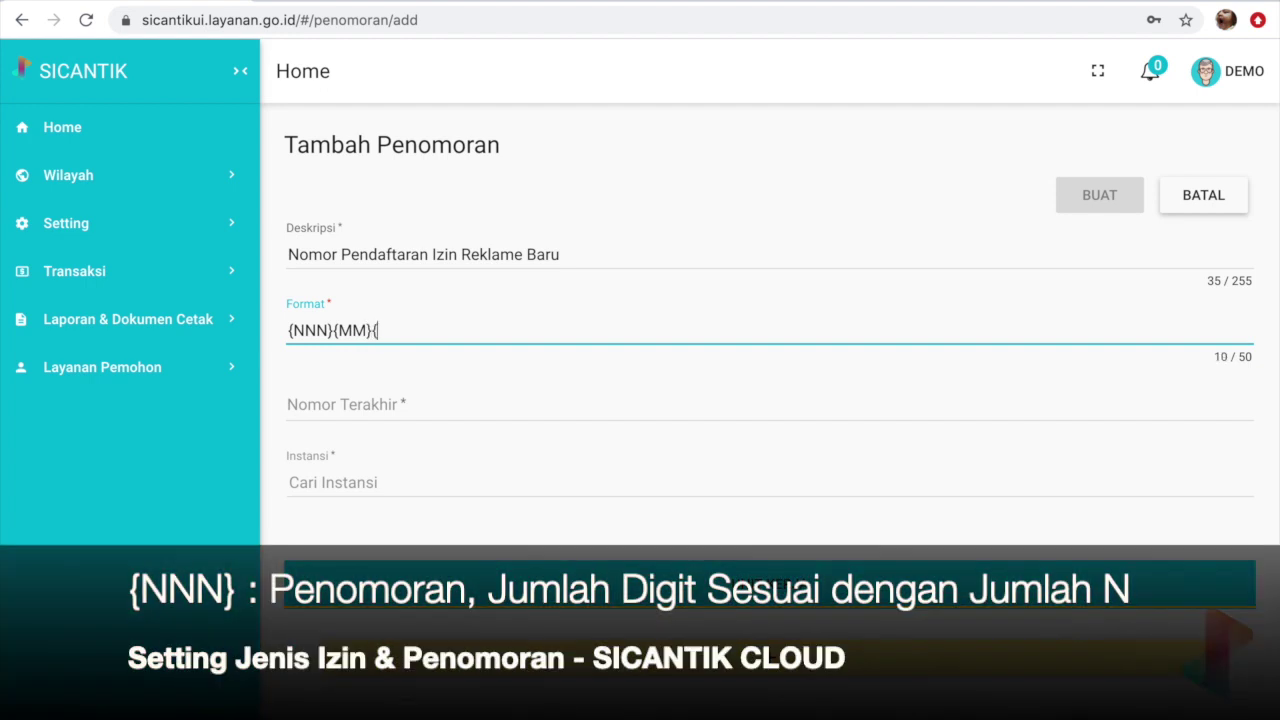
text(YYYY})
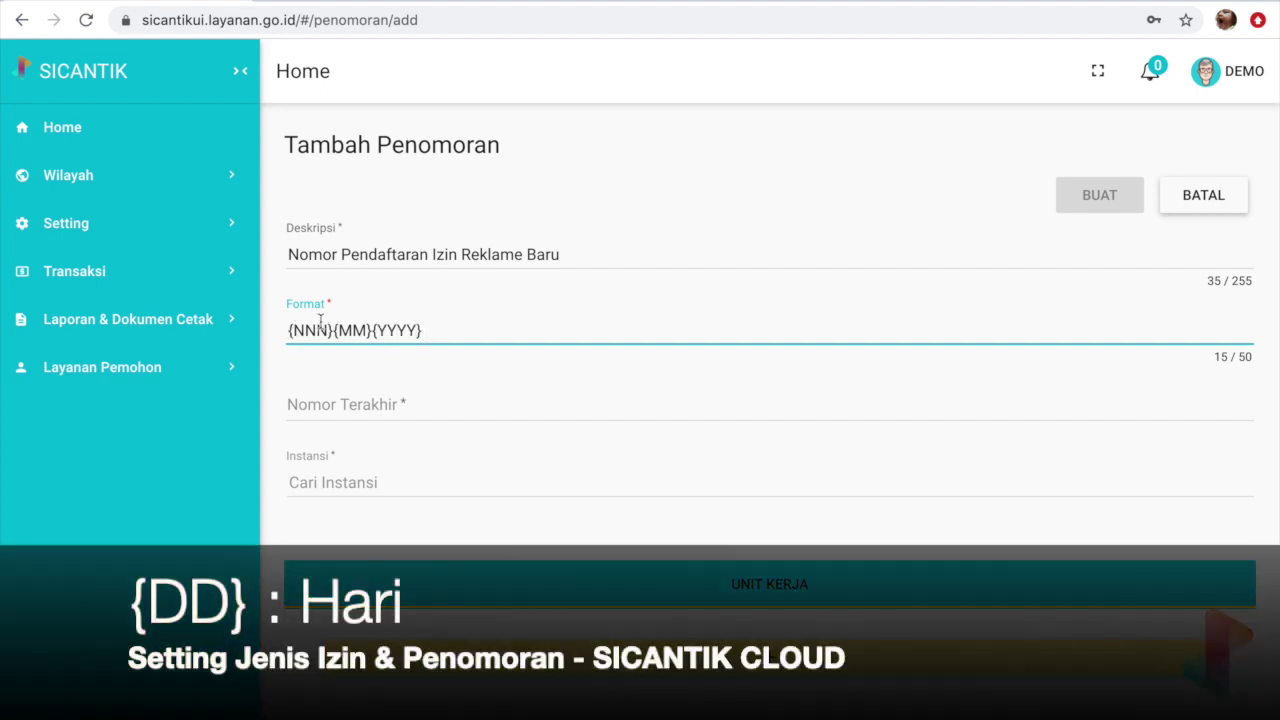
- Put {DD} at the start of the number format and add hyphens before and after {NNN}, giving {DD}-{NNN}-{MM}{YYYY}
click(283, 340)
click(289, 331)
text({DD})
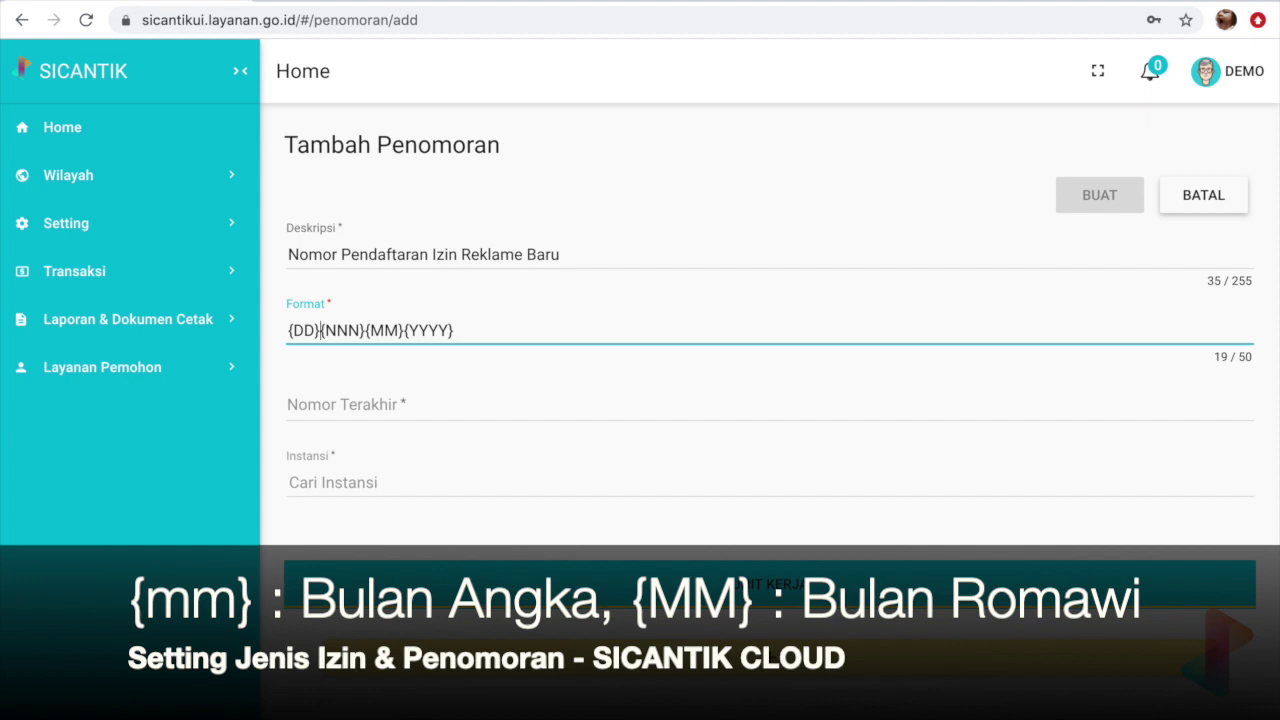
text(-{NNN})
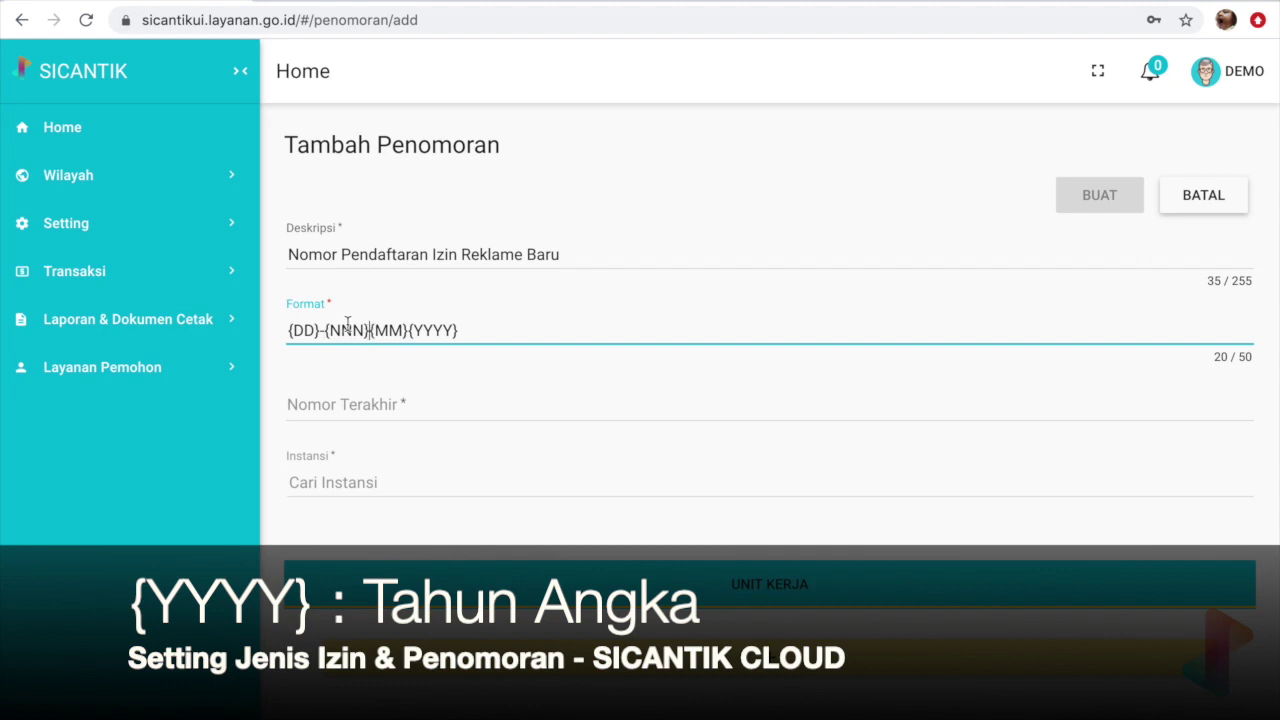
text(-)
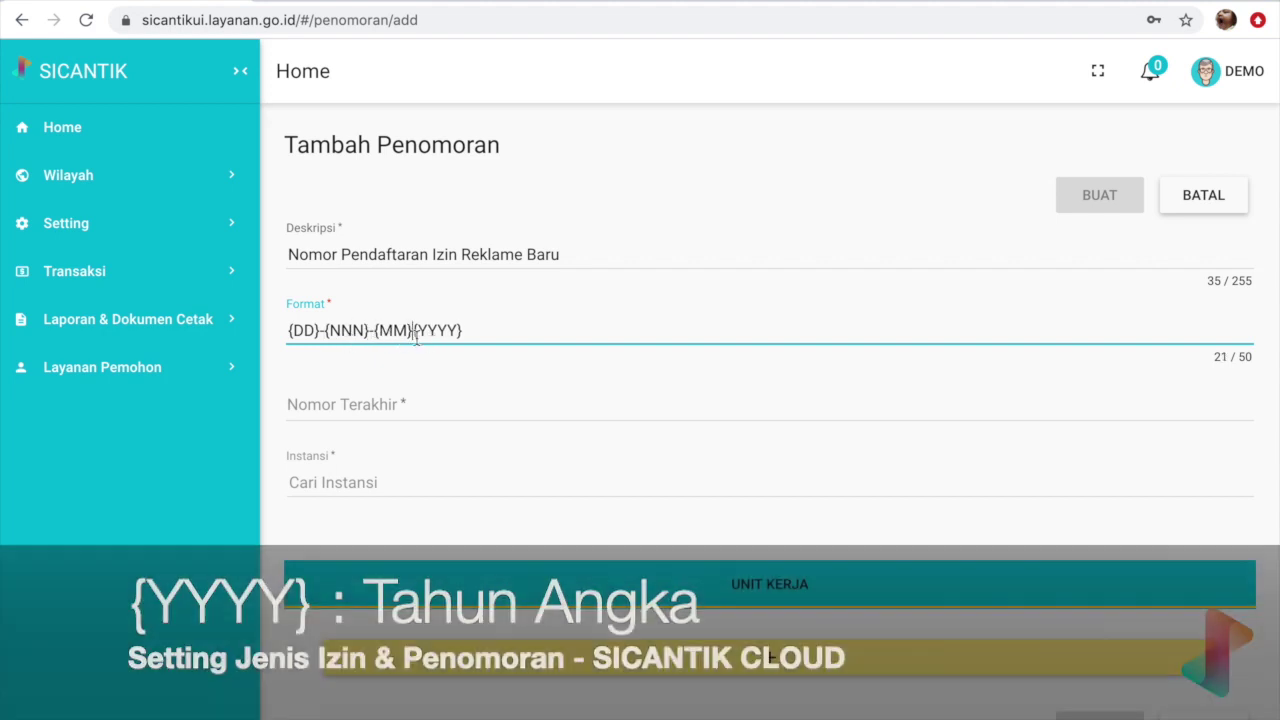
- Insert the fixed text DPMPTSP/Demo/ before {MM} in the format and a slash before {YYYY}
click(375, 330)
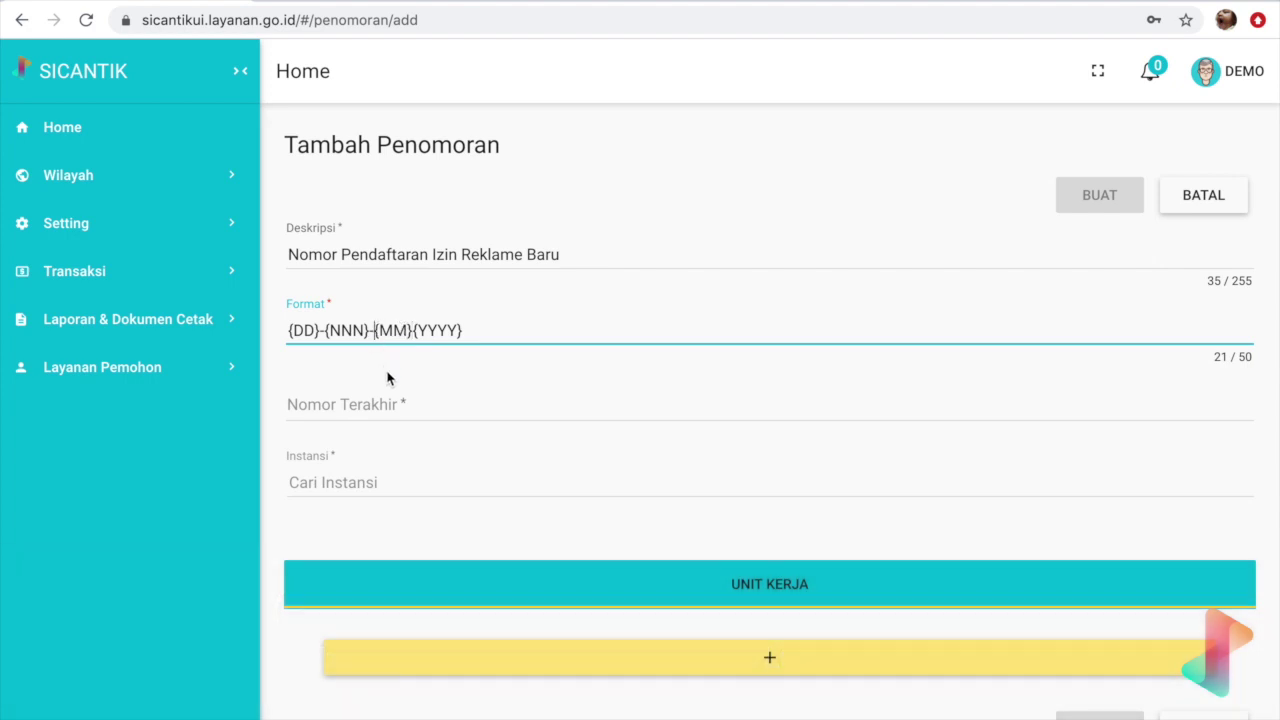
text(DPMPTS)
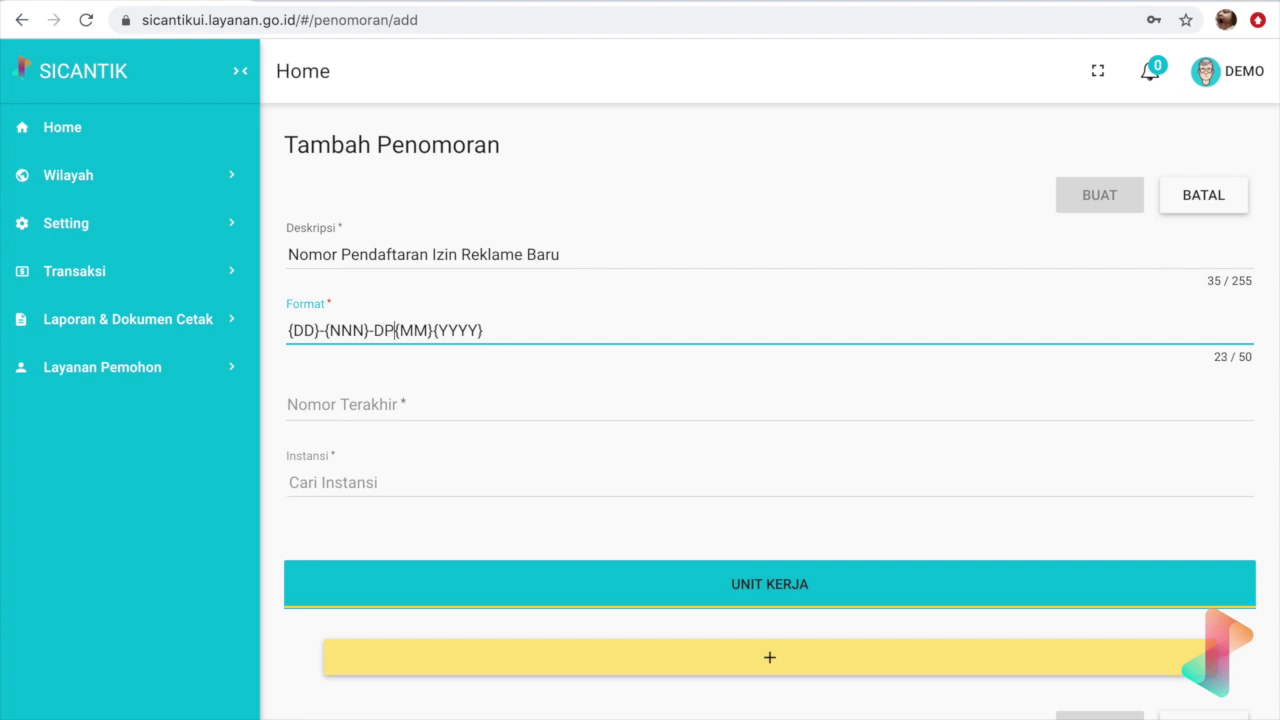
text(P)
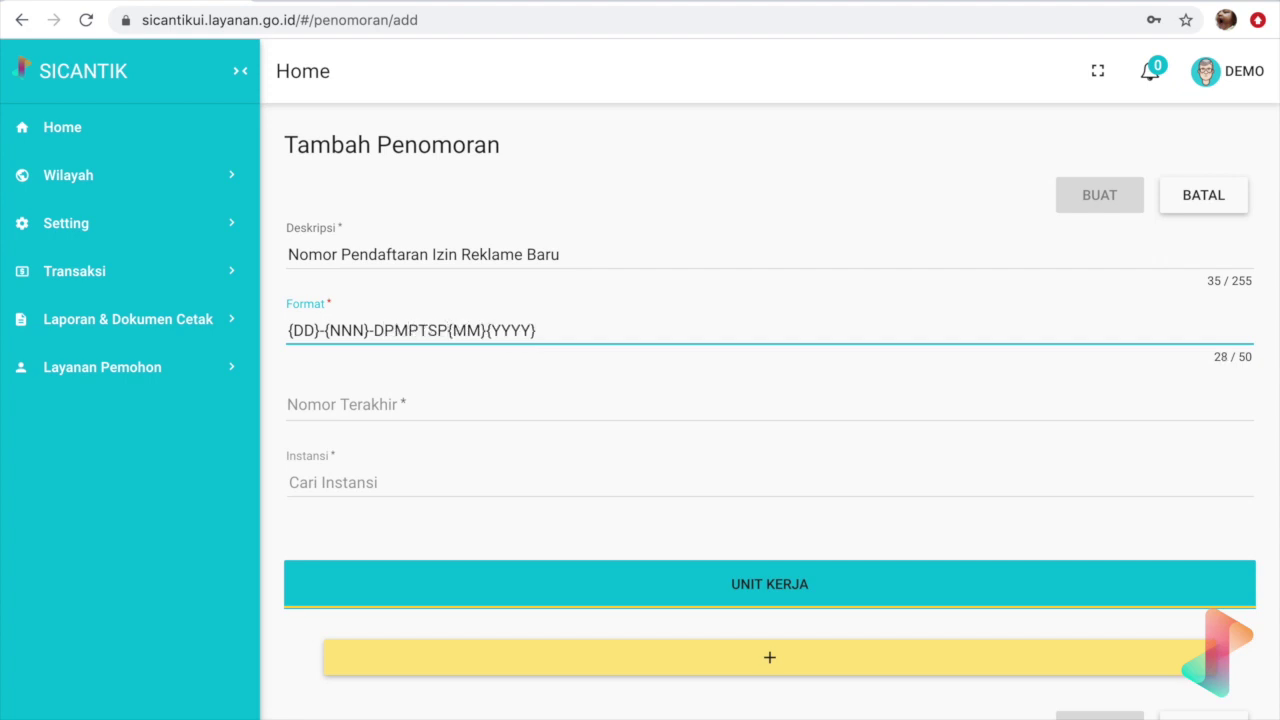
text(/De)
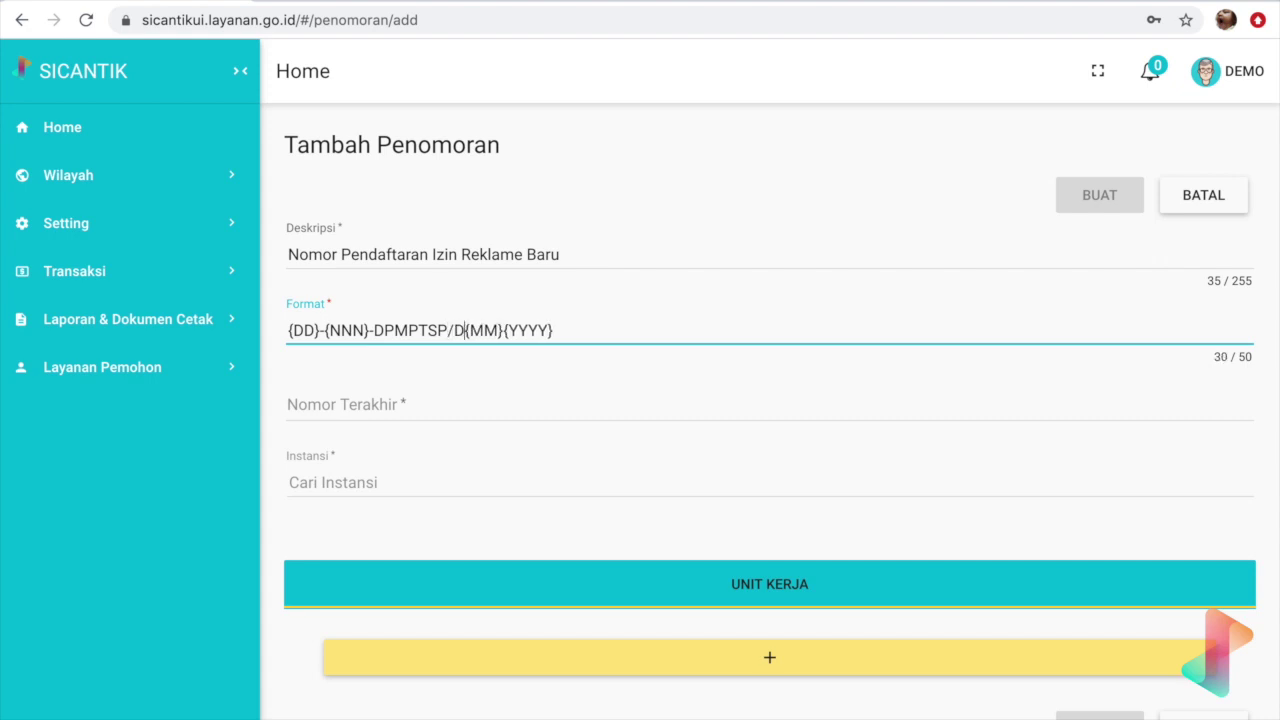
text(mo/)
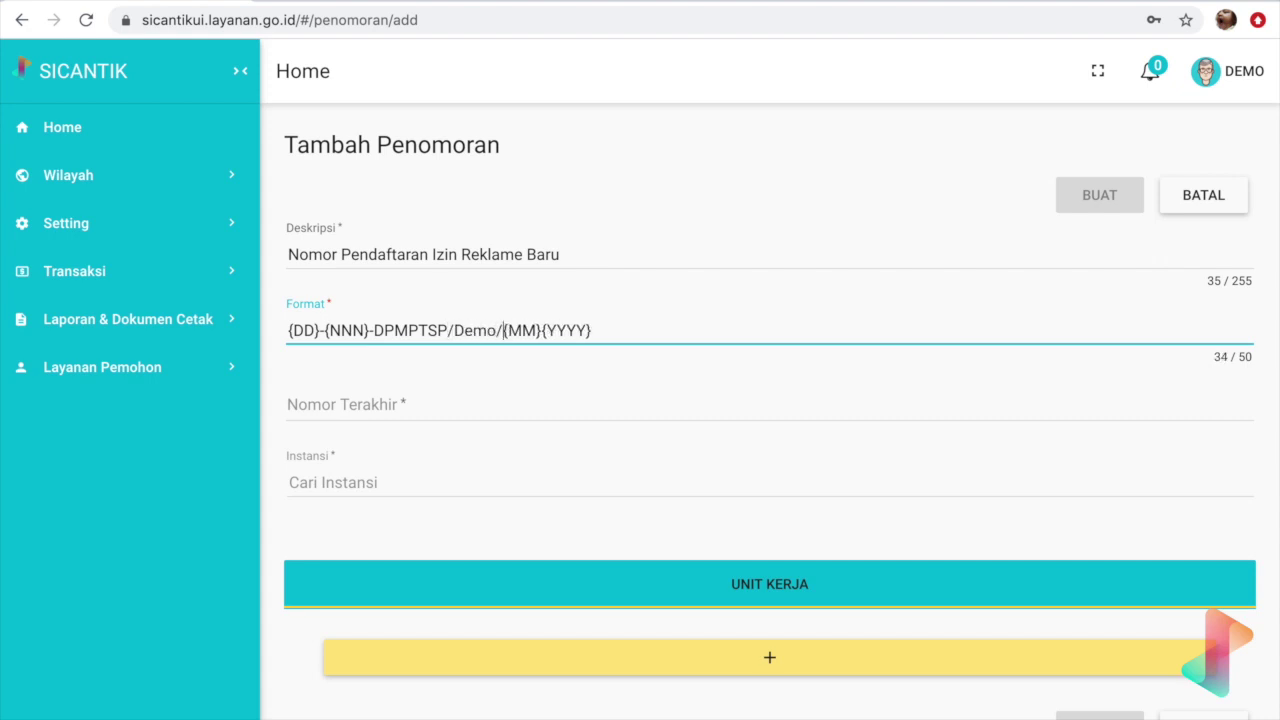
click(543, 330)
text(/)
- Set the last number (Nomor Terakhir) to 0 and the agency (Instansi) to Demo2, and create the numbering format
click(412, 409)
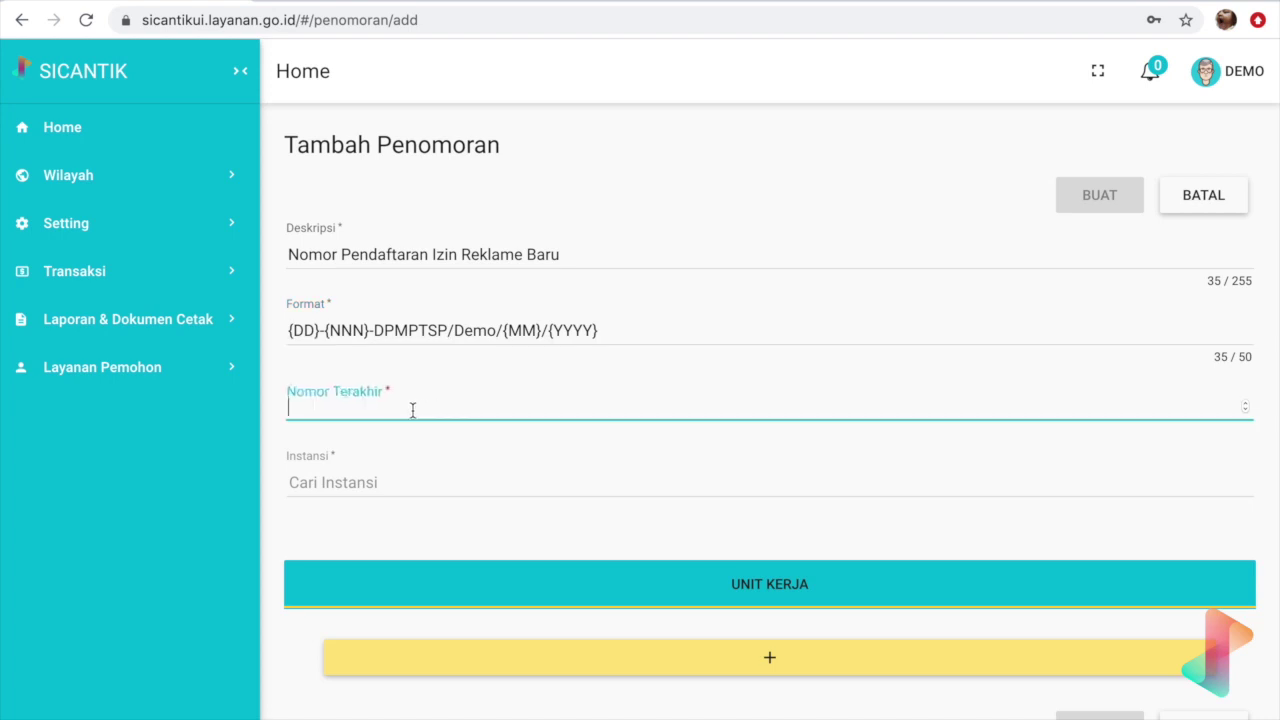
text(0)
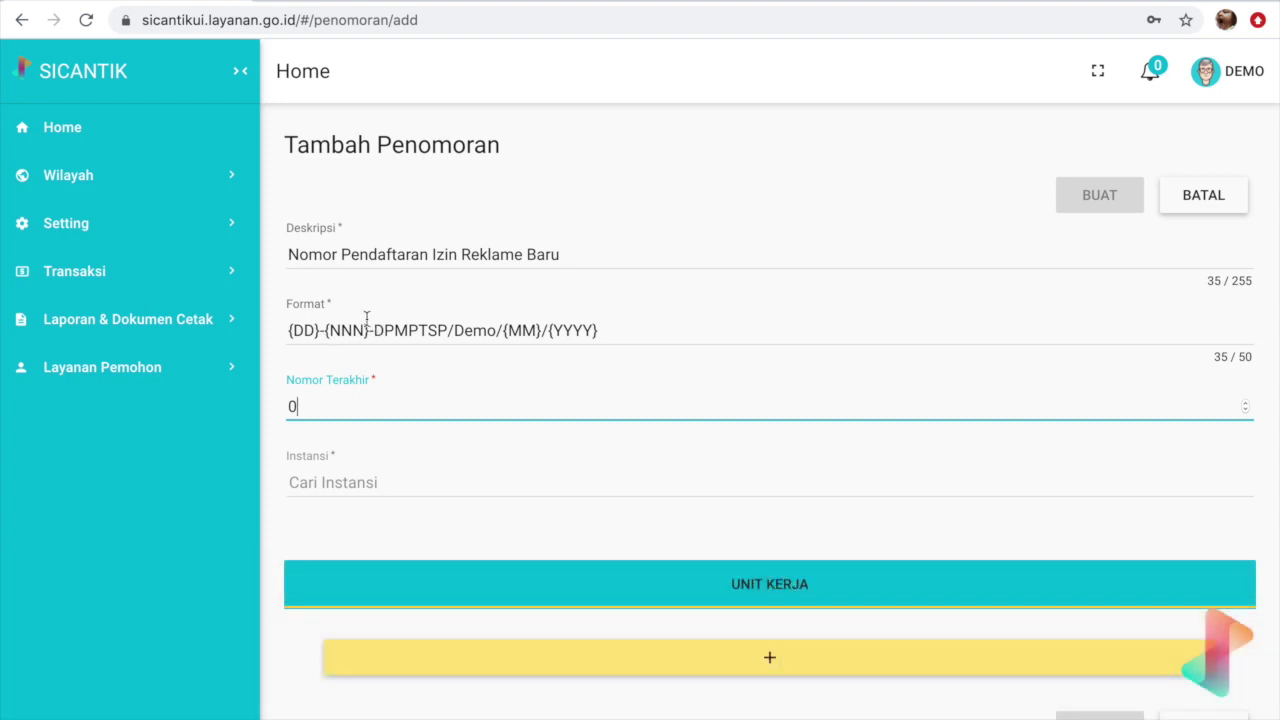
click(370, 480)
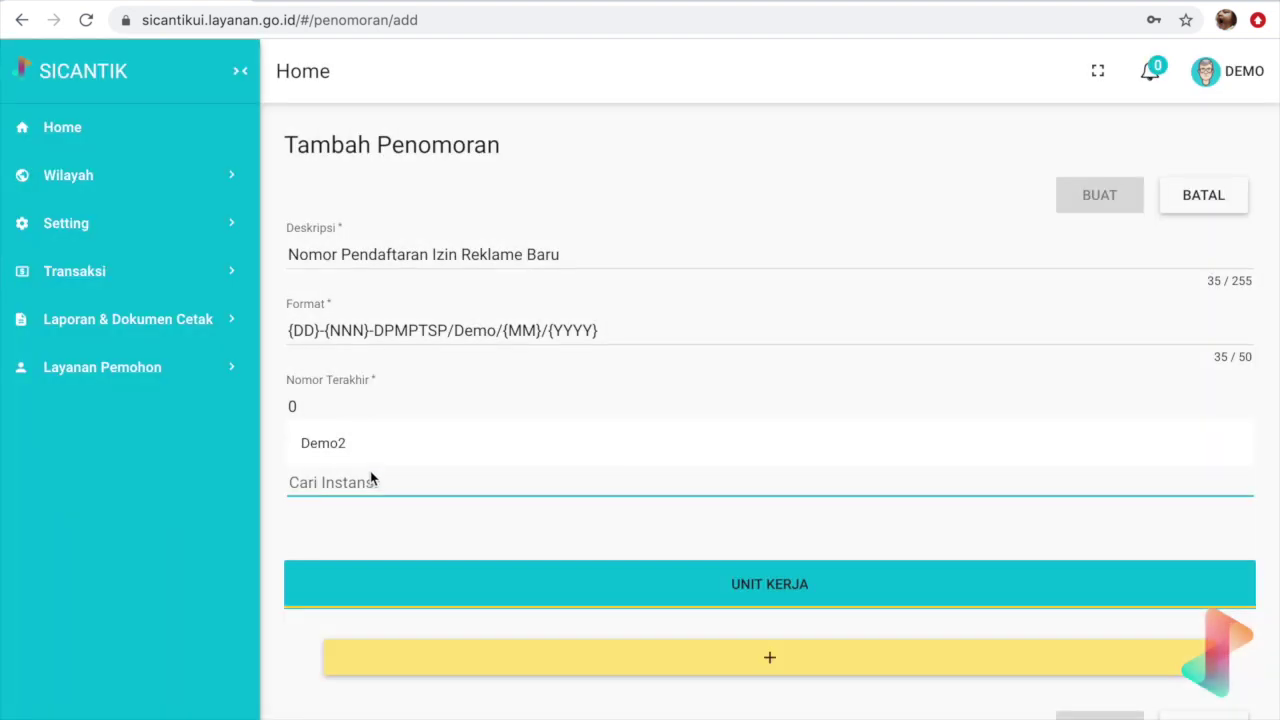
click(389, 438)
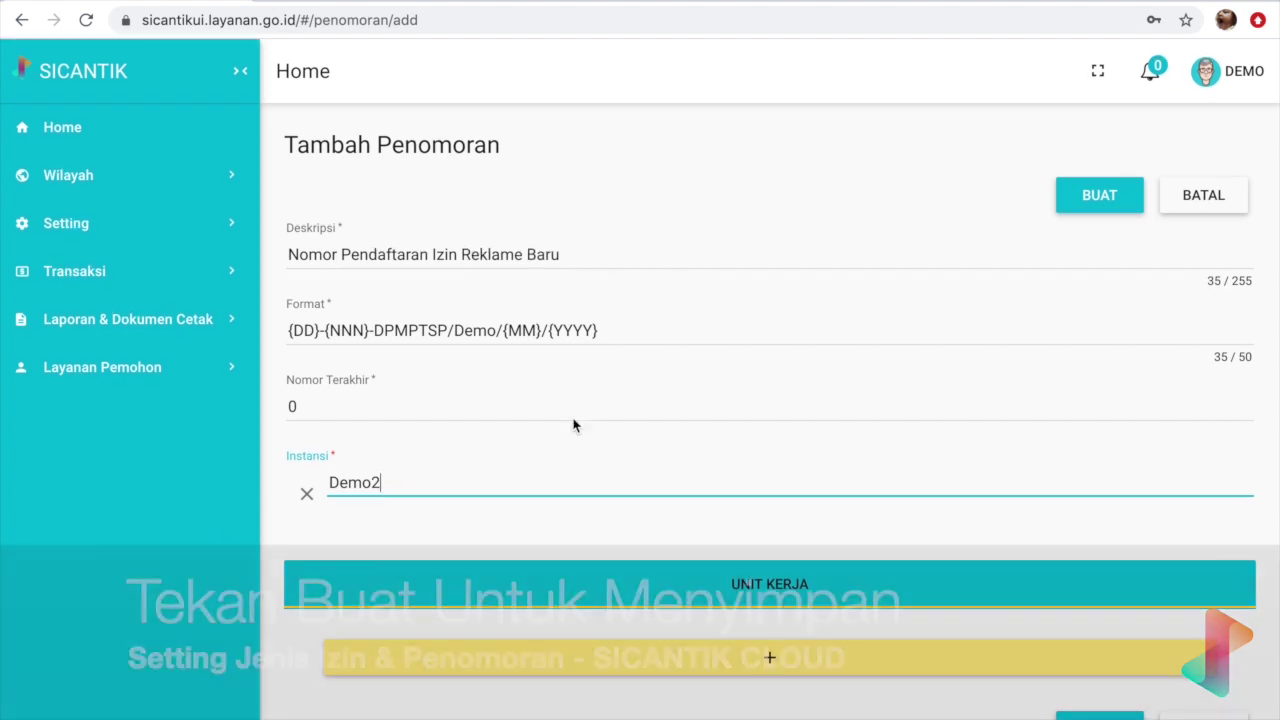
click(1106, 200)
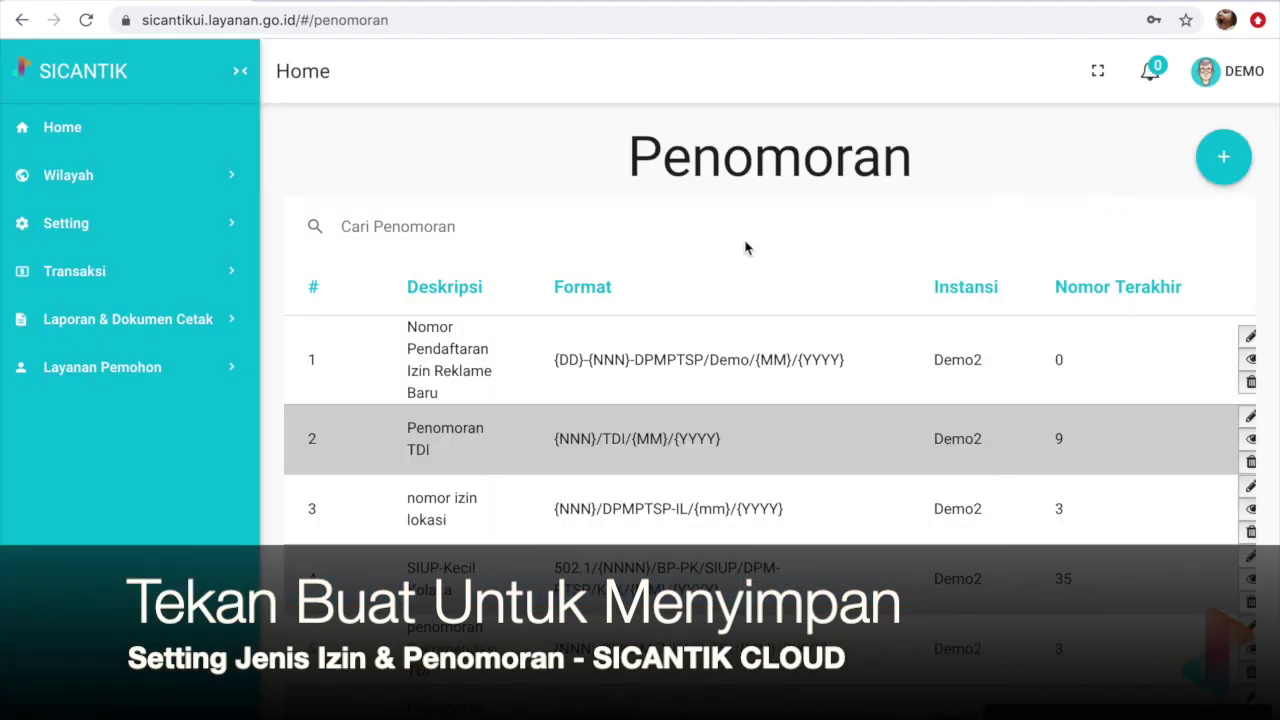
- Go to the Jenis Izin list, search for "izin reklame contoh" and open that permit type for editing
click(183, 243)
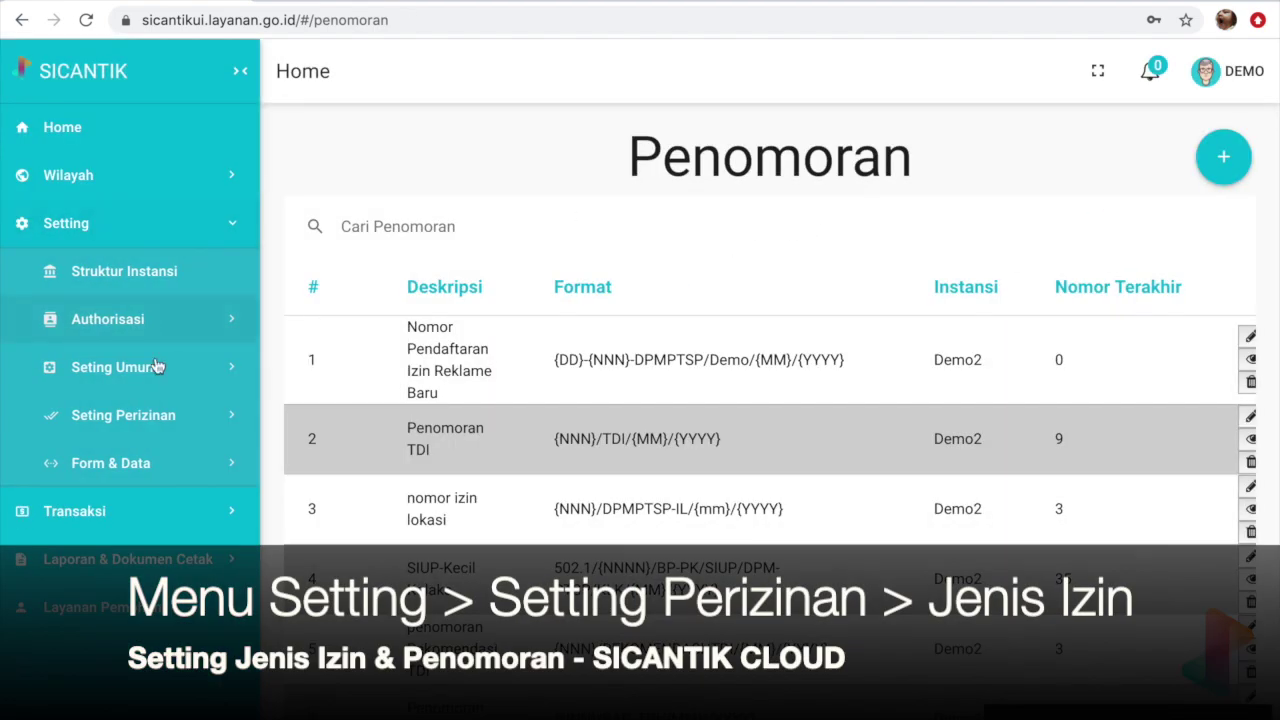
click(180, 418)
click(173, 460)
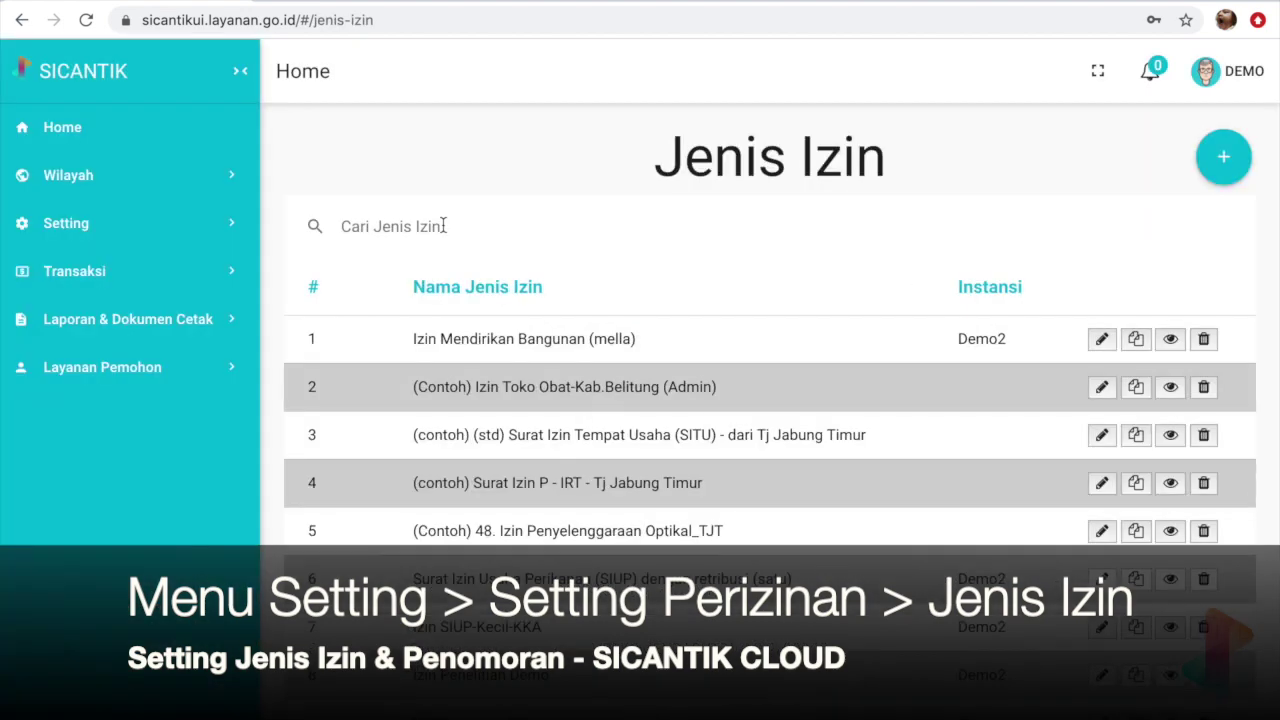
text(izin reklame )
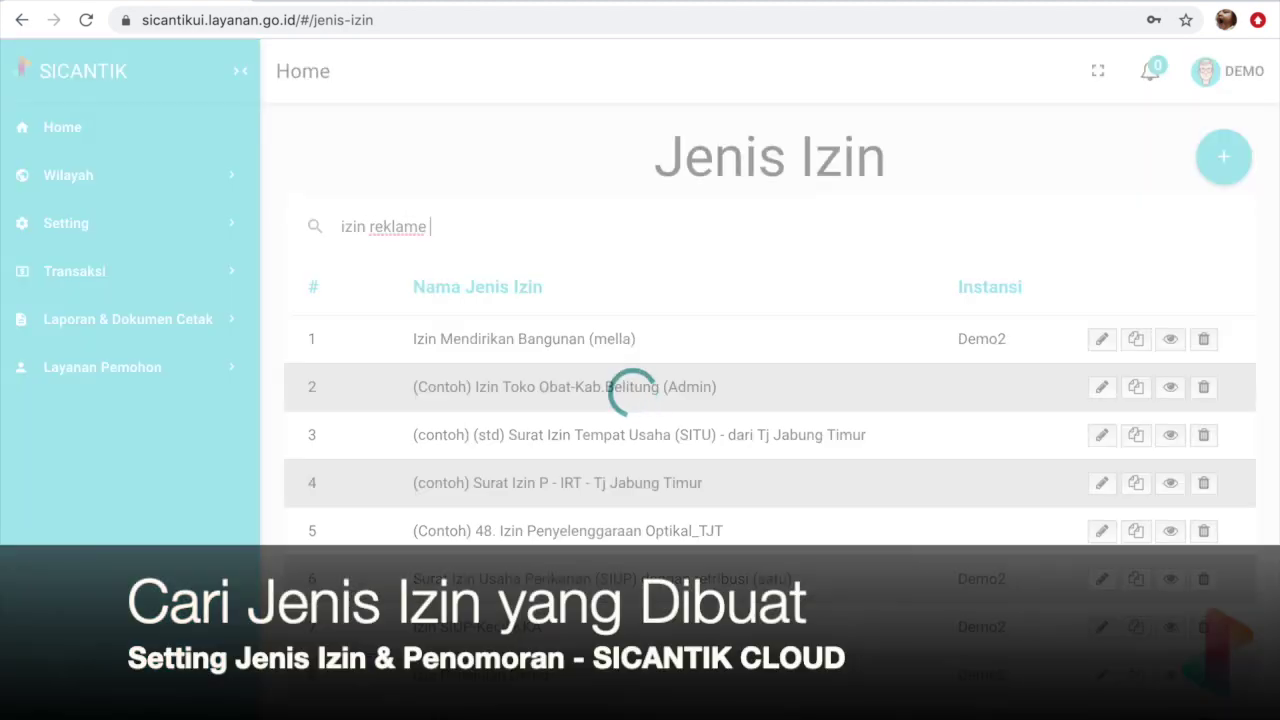
text(contoh)
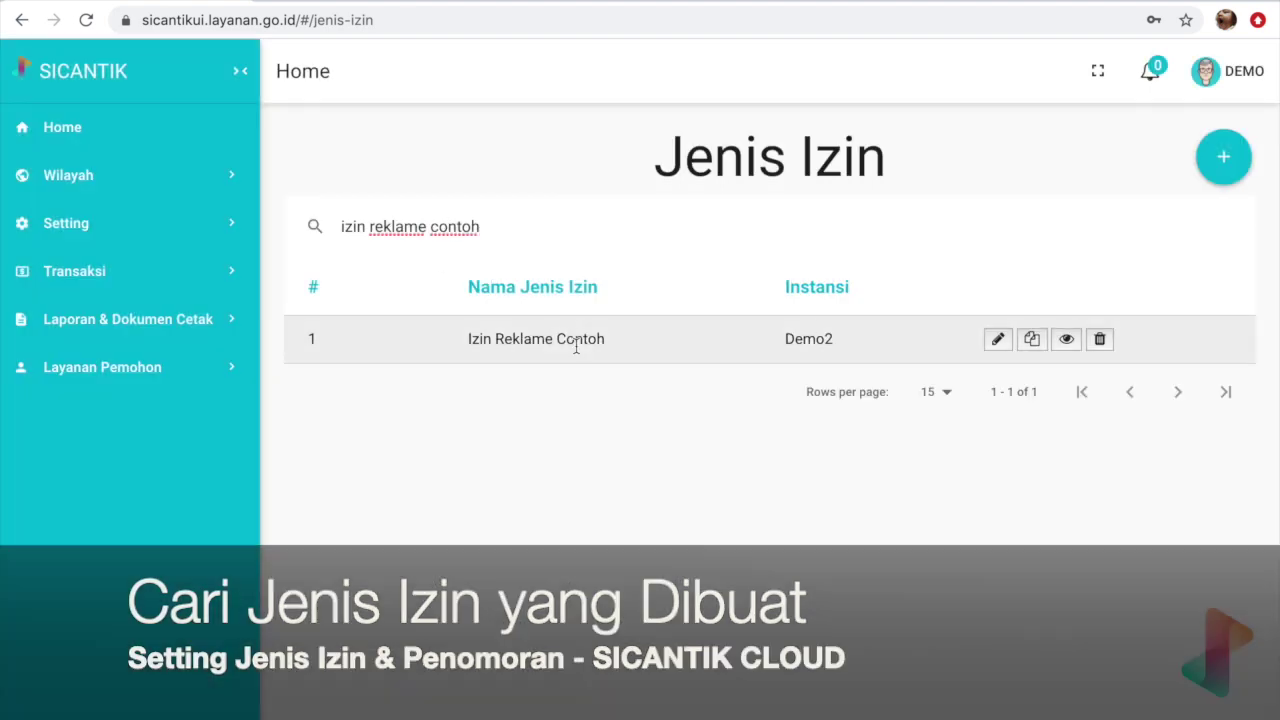
click(998, 340)
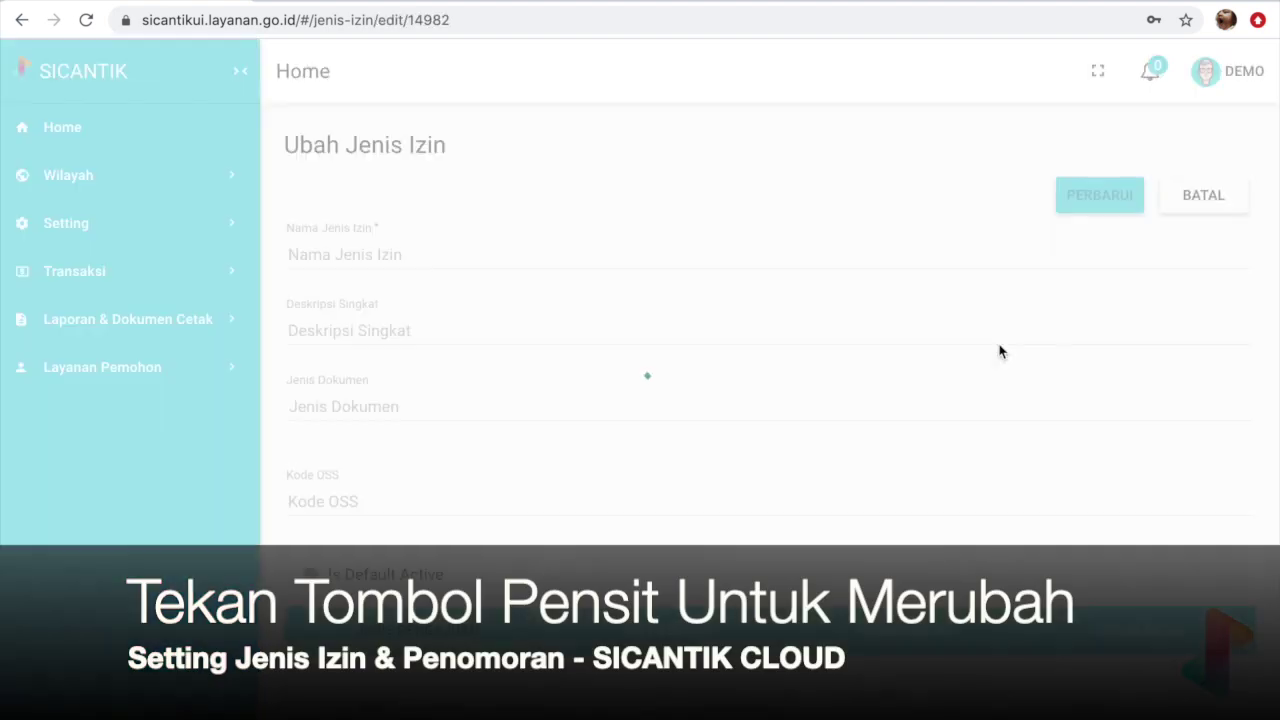
- Replace the number format of the Baru submission type with {DD}-{NNN}-DPMPTSP/Demo/{MM}/{YYYY} and save the permit type
scroll(841, 368, down, 2)
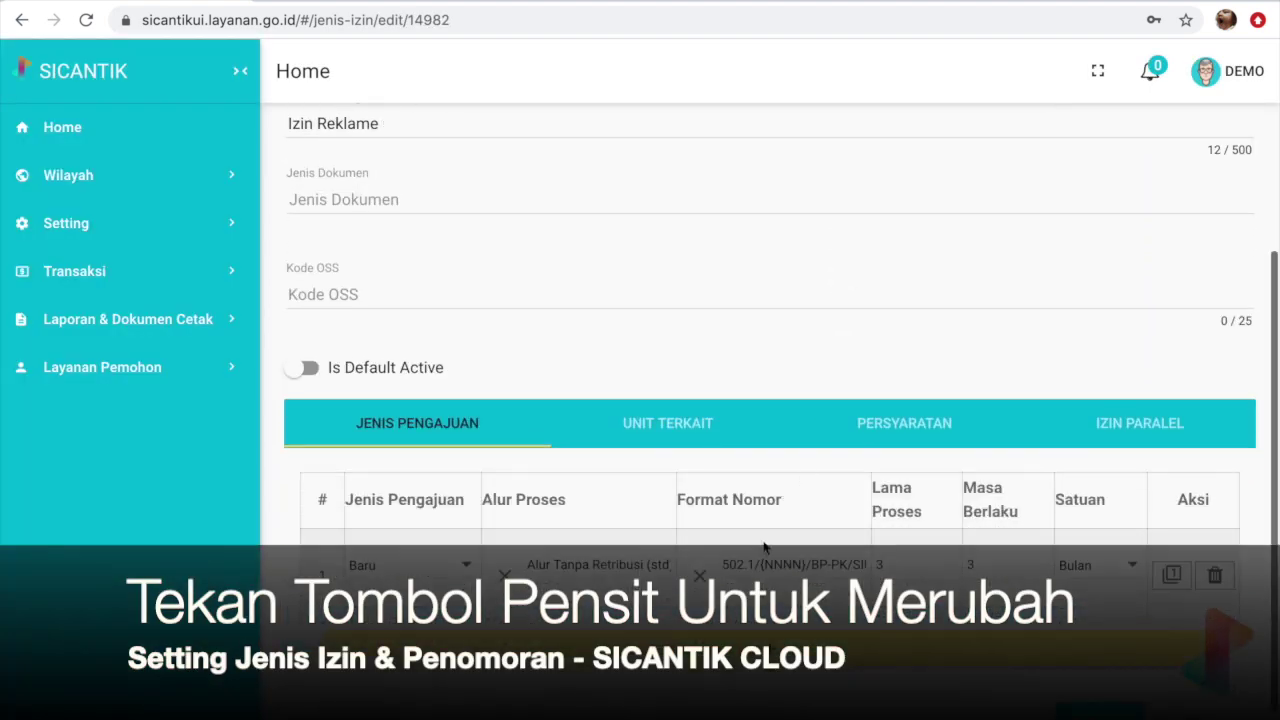
click(699, 580)
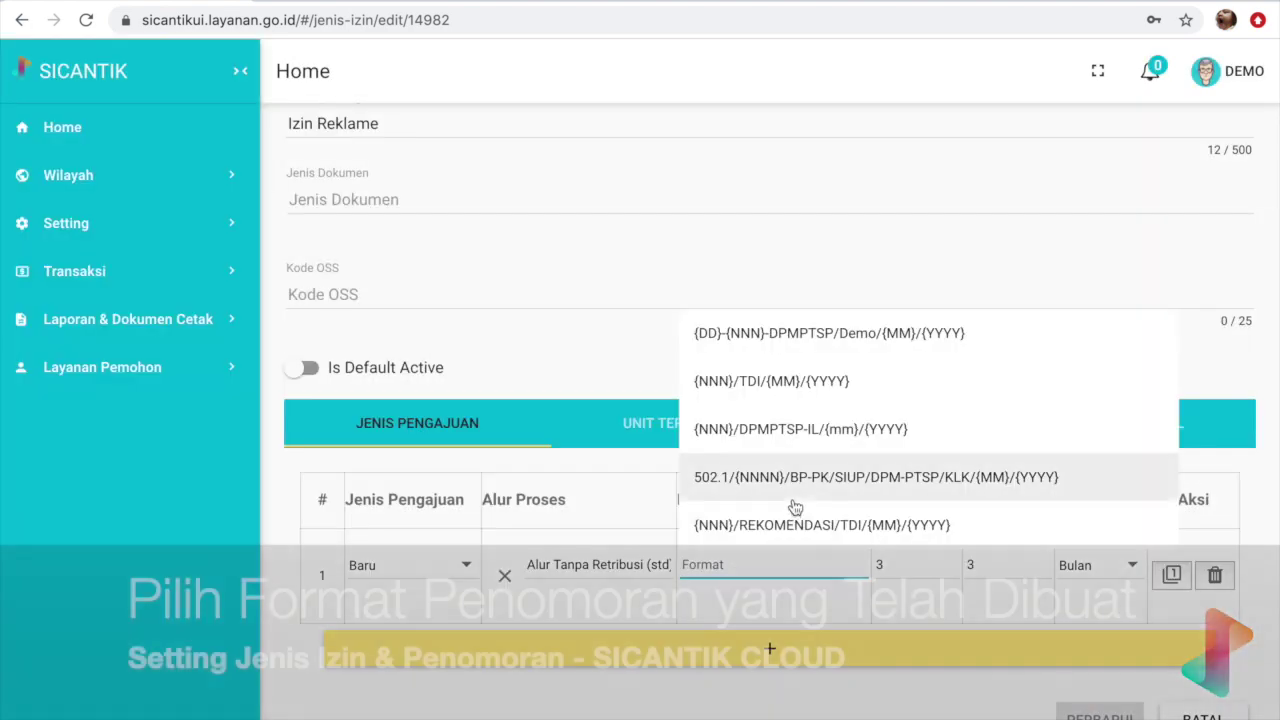
click(869, 334)
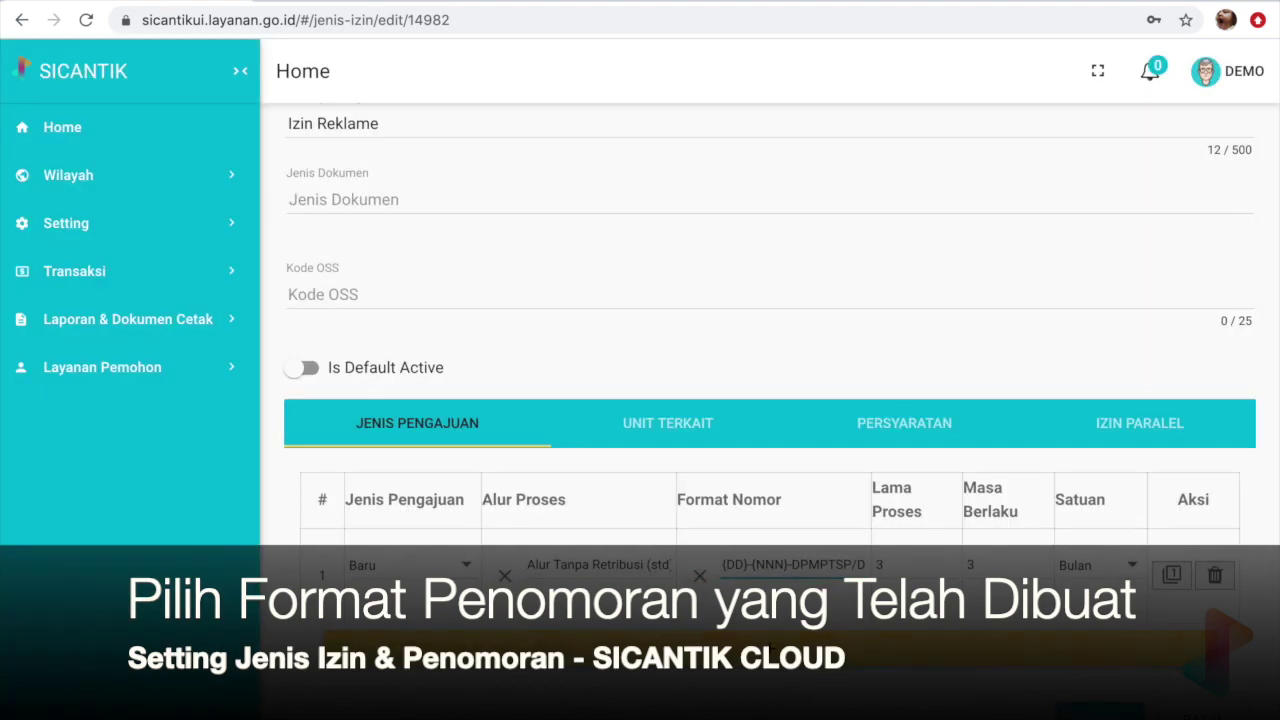
click(1100, 715)
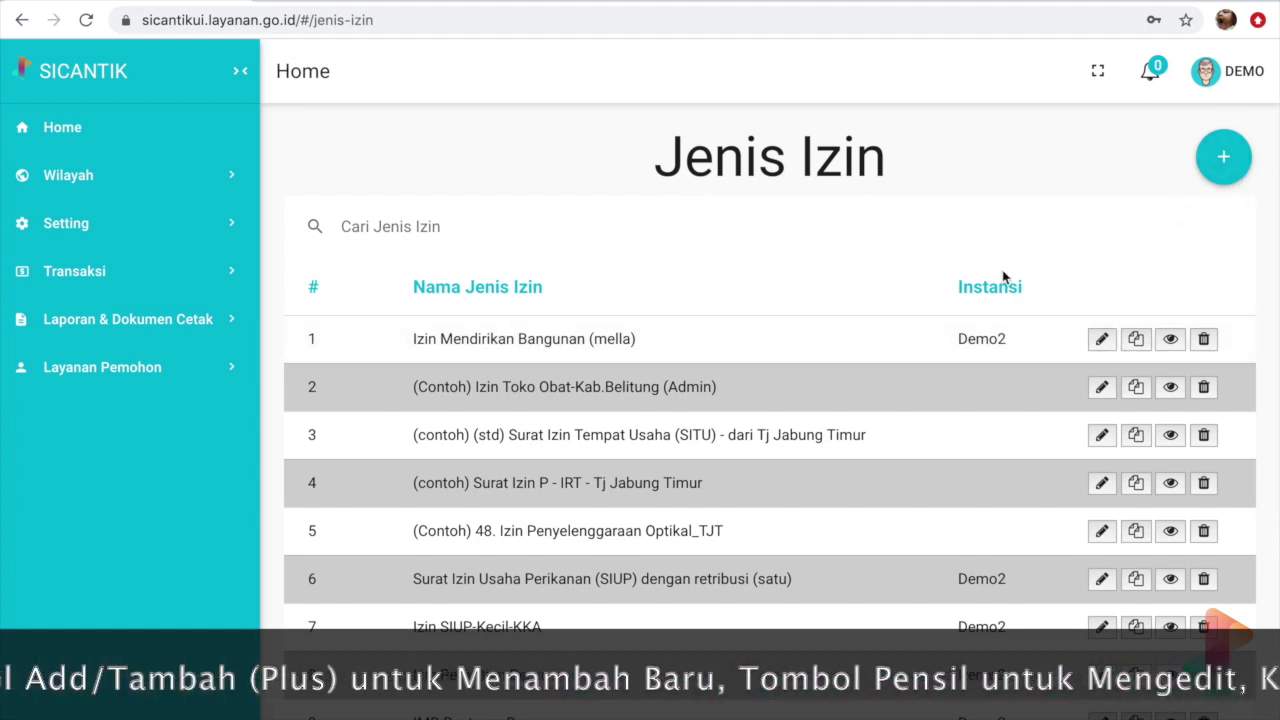
click(1139, 390)
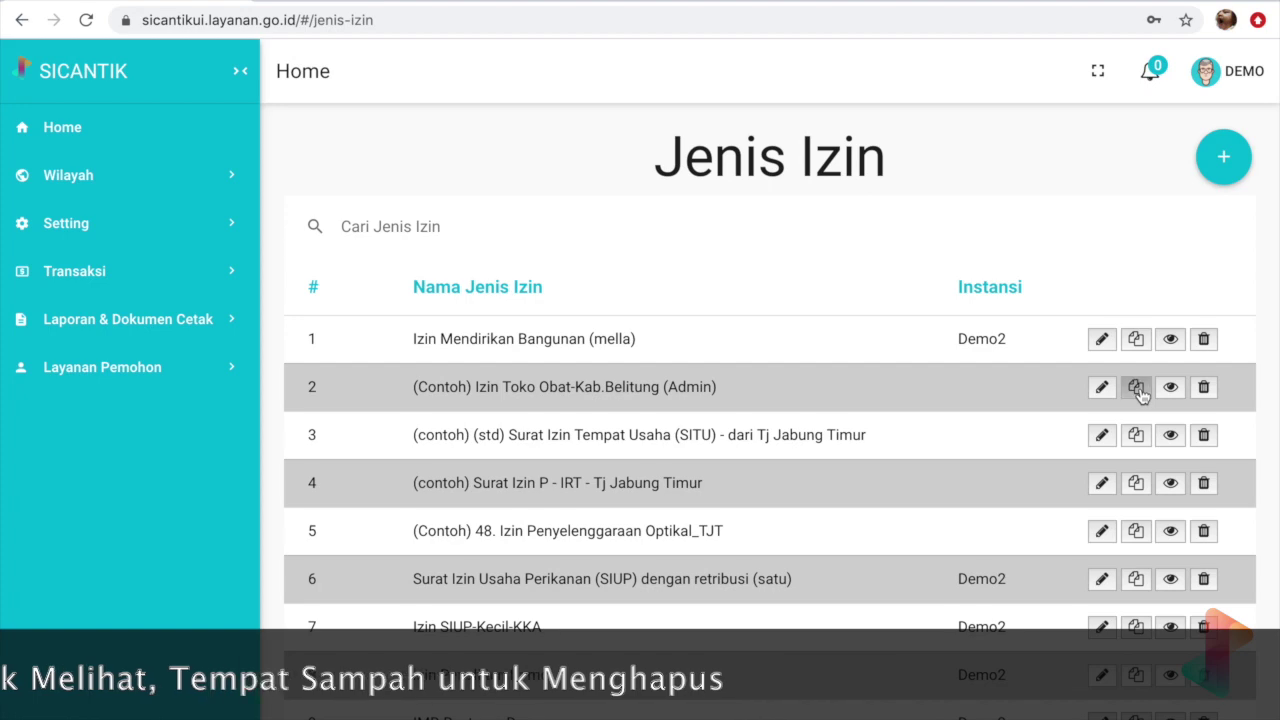
click(784, 470)
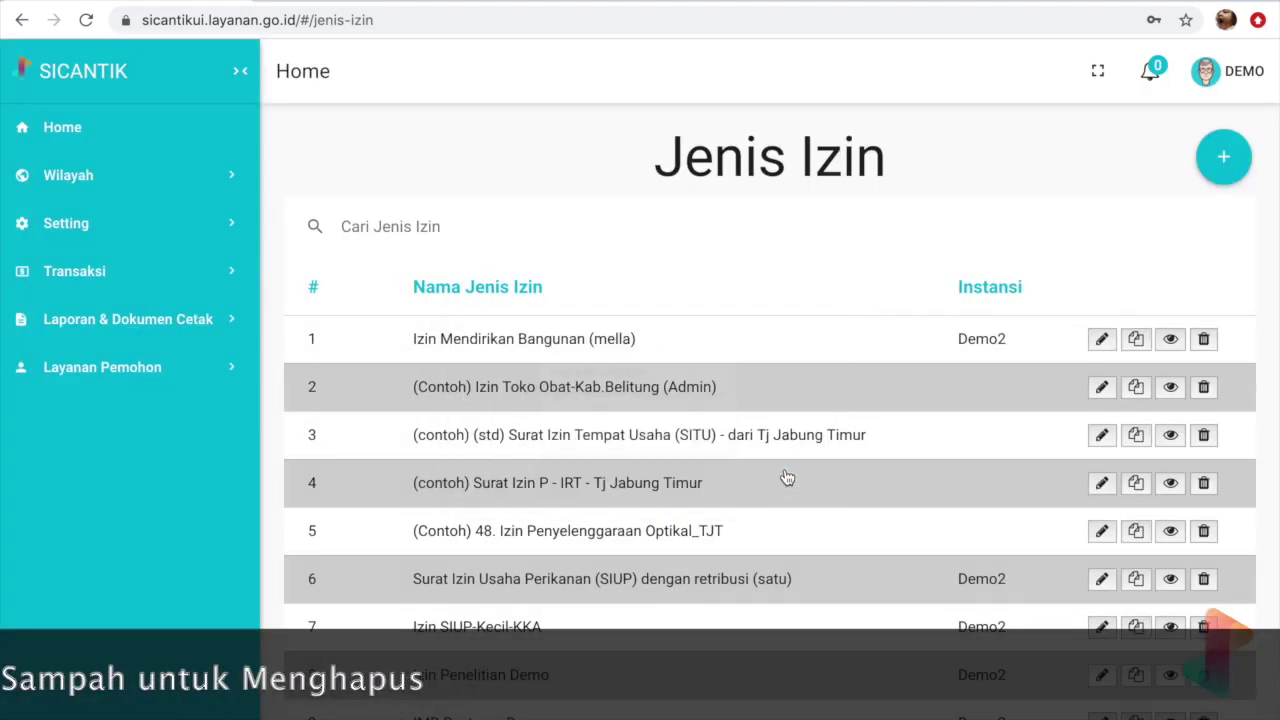